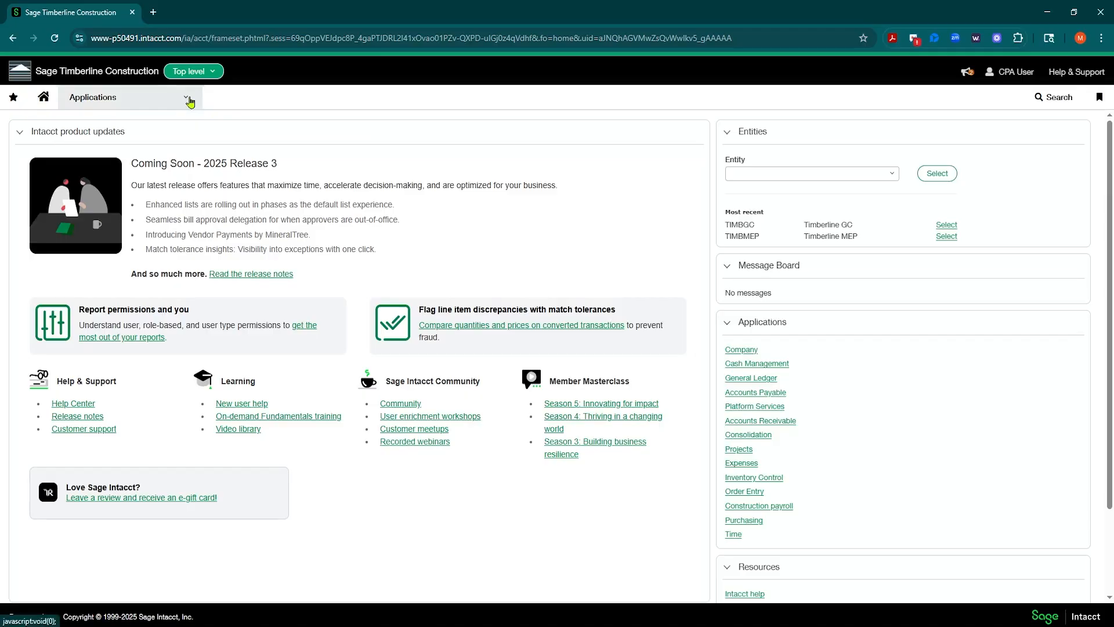
# Open the cost types list from the Projects application's setup area.
pyautogui.click(188, 100)
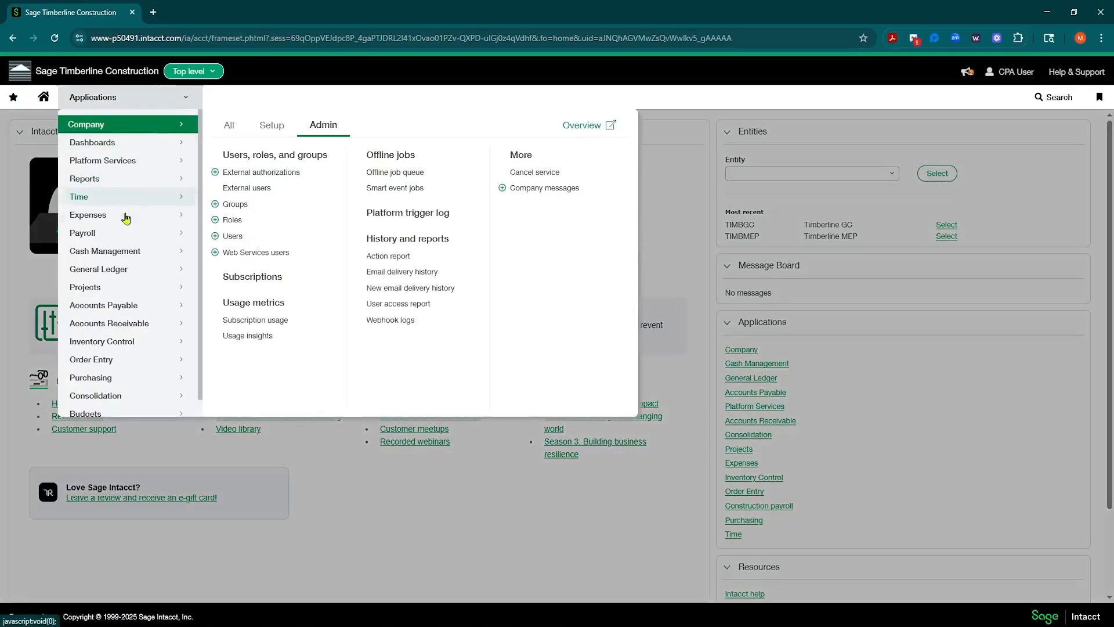
pyautogui.click(109, 288)
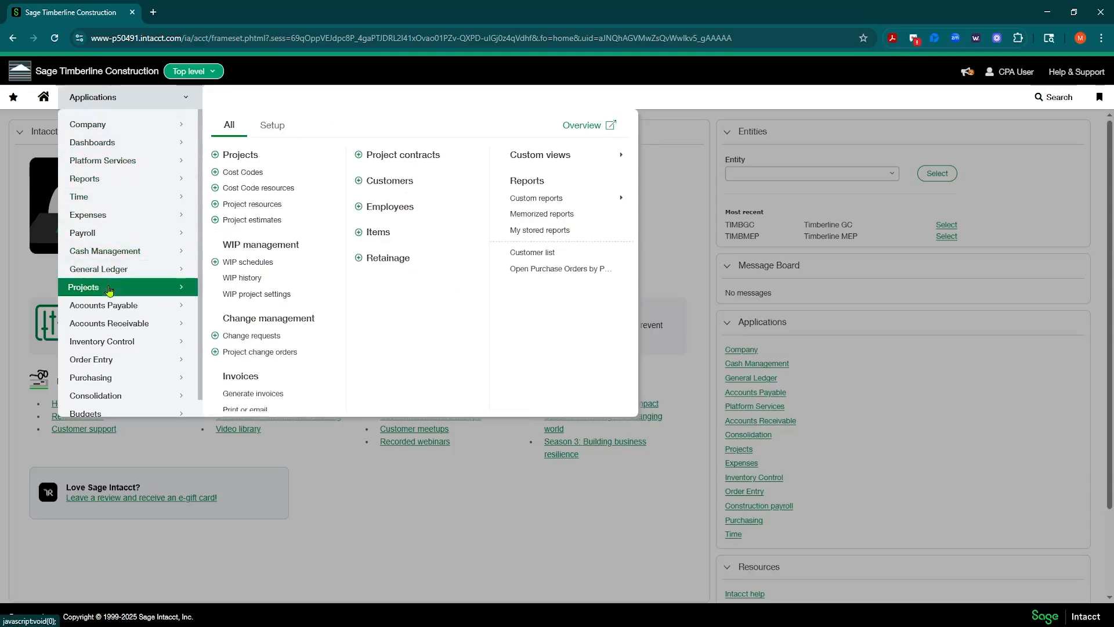
pyautogui.click(272, 124)
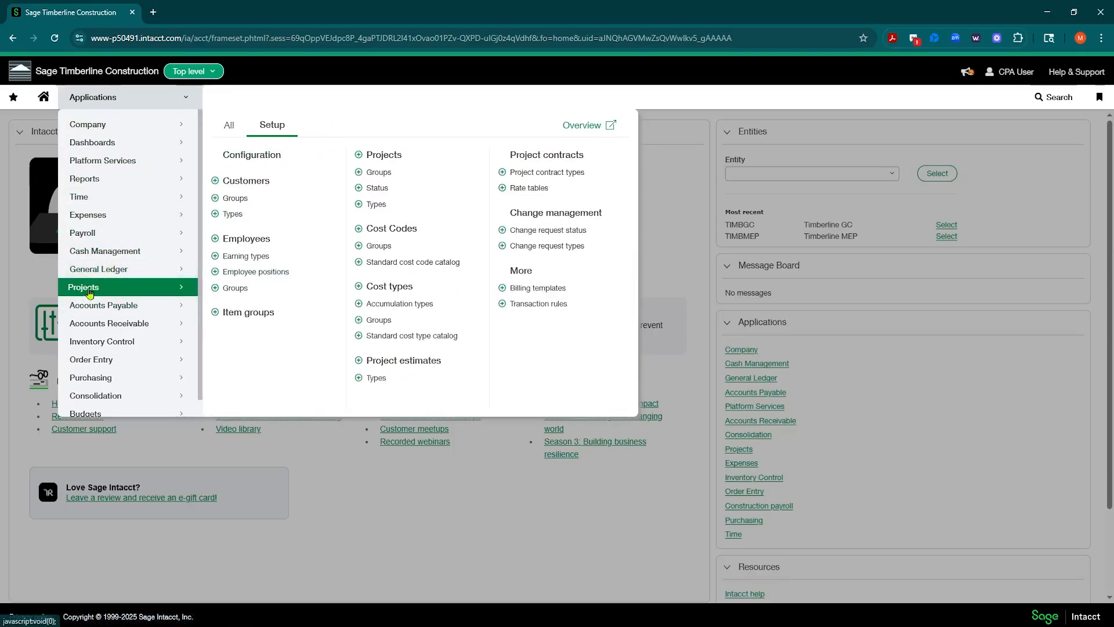
pyautogui.click(388, 286)
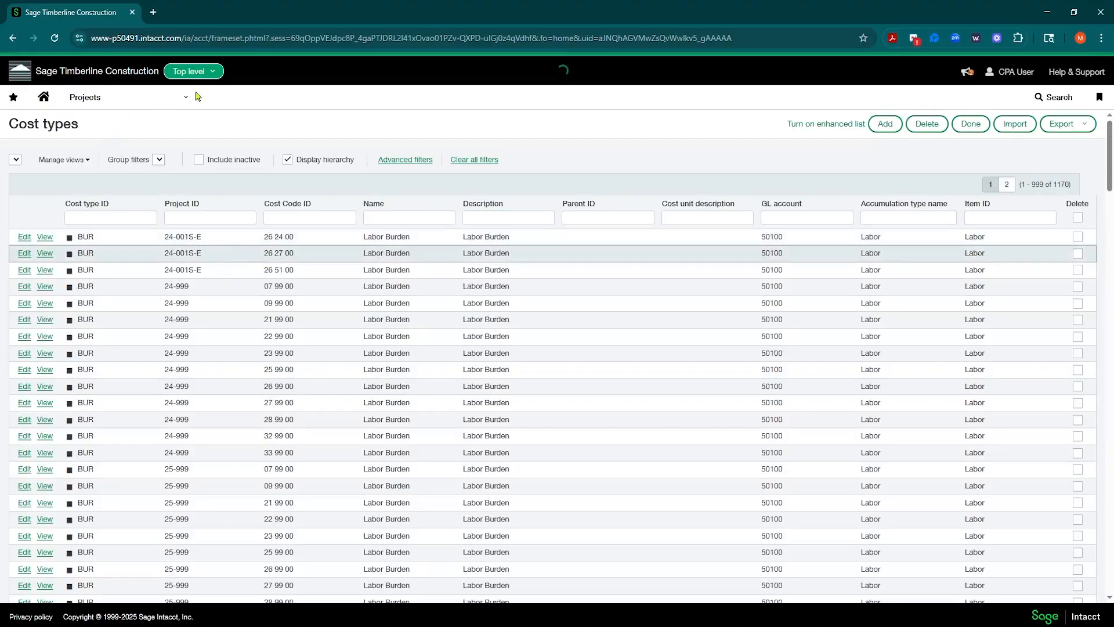
# Open the standard cost type catalog from the Projects setup and examine the GL account assigned to the Labor cost type.
pyautogui.click(179, 103)
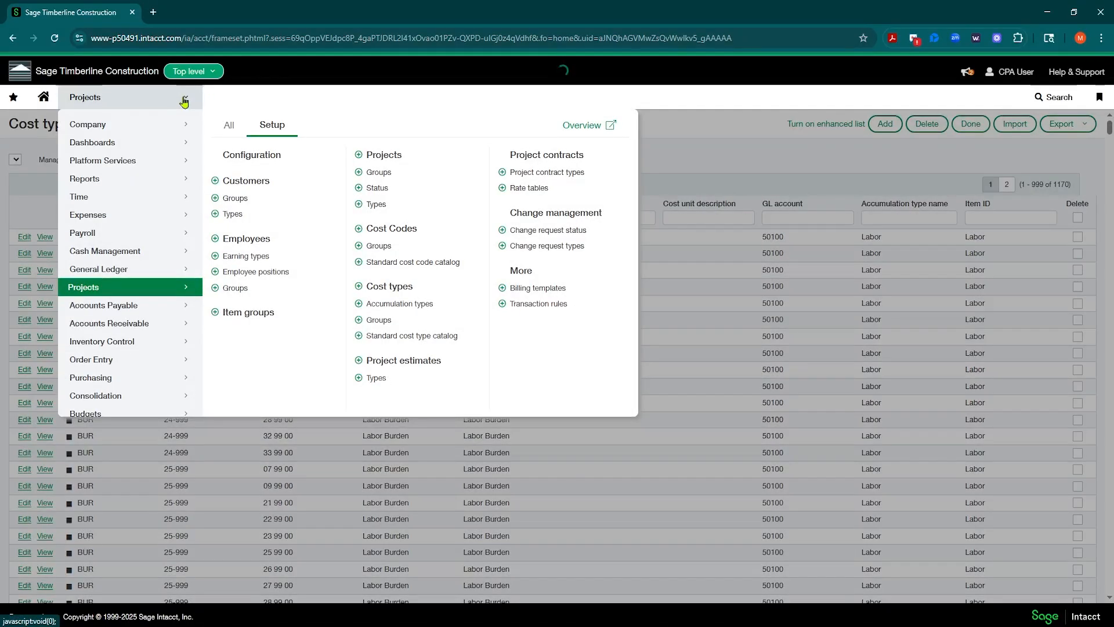
pyautogui.click(416, 340)
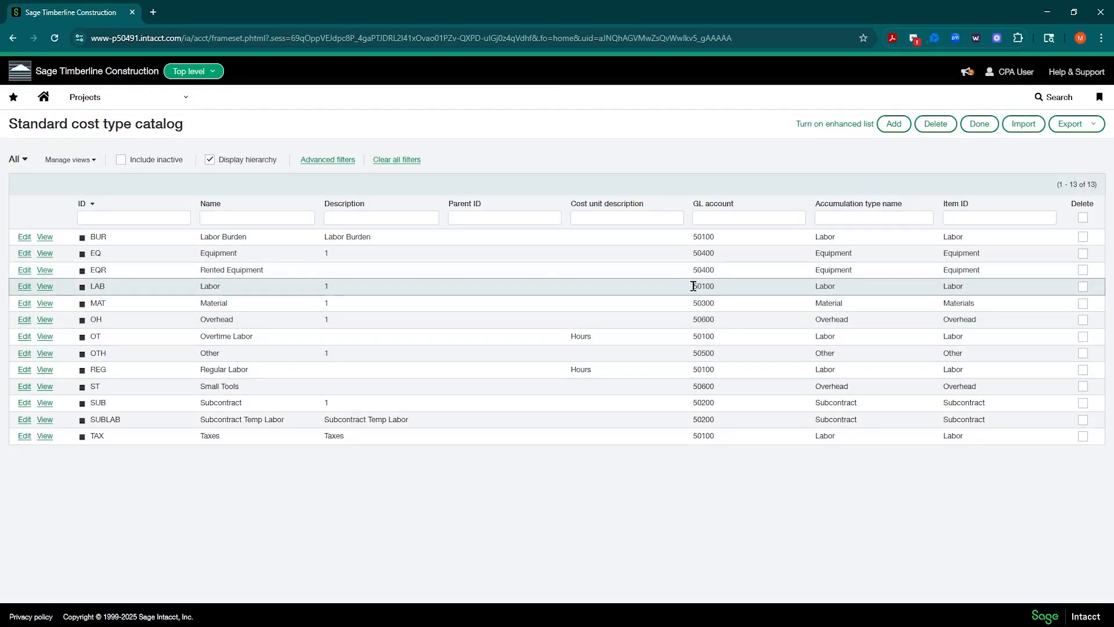
pyautogui.moveTo(692, 287); pyautogui.dragTo(718, 295)
# Open the General Ledger accounts list and locate the WIP - Labor account.
pyautogui.click(175, 97)
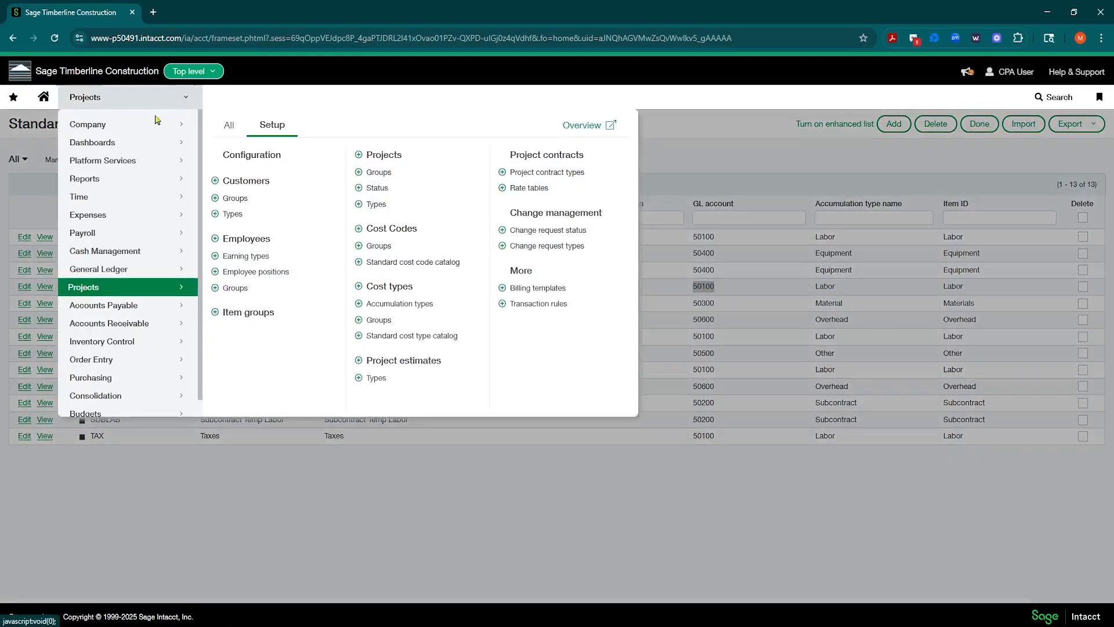
pyautogui.moveTo(125, 268)
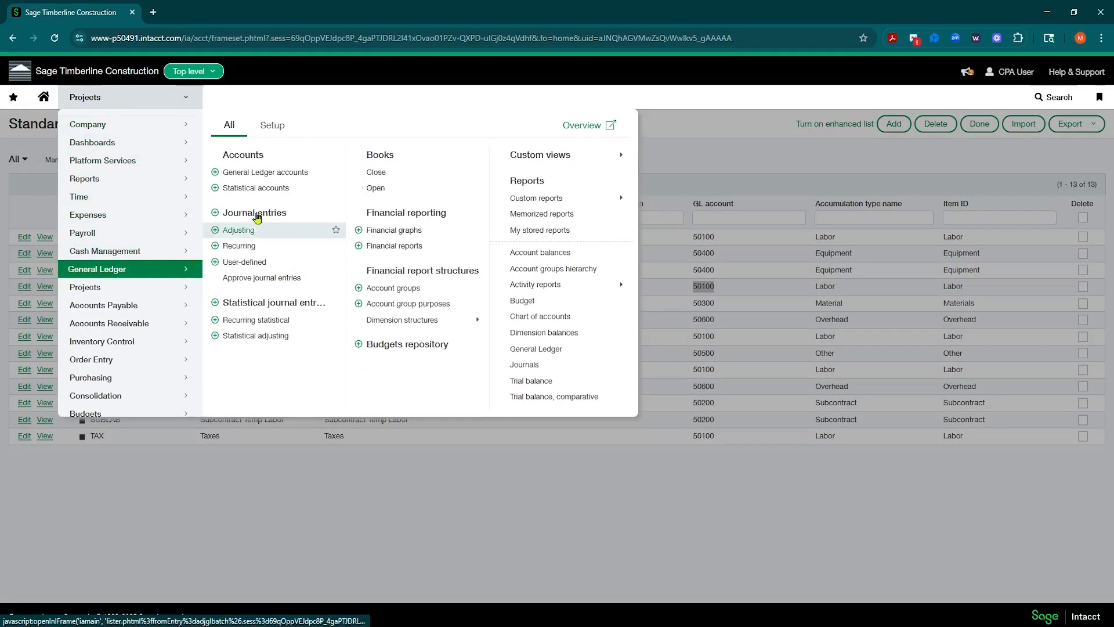
pyautogui.click(251, 173)
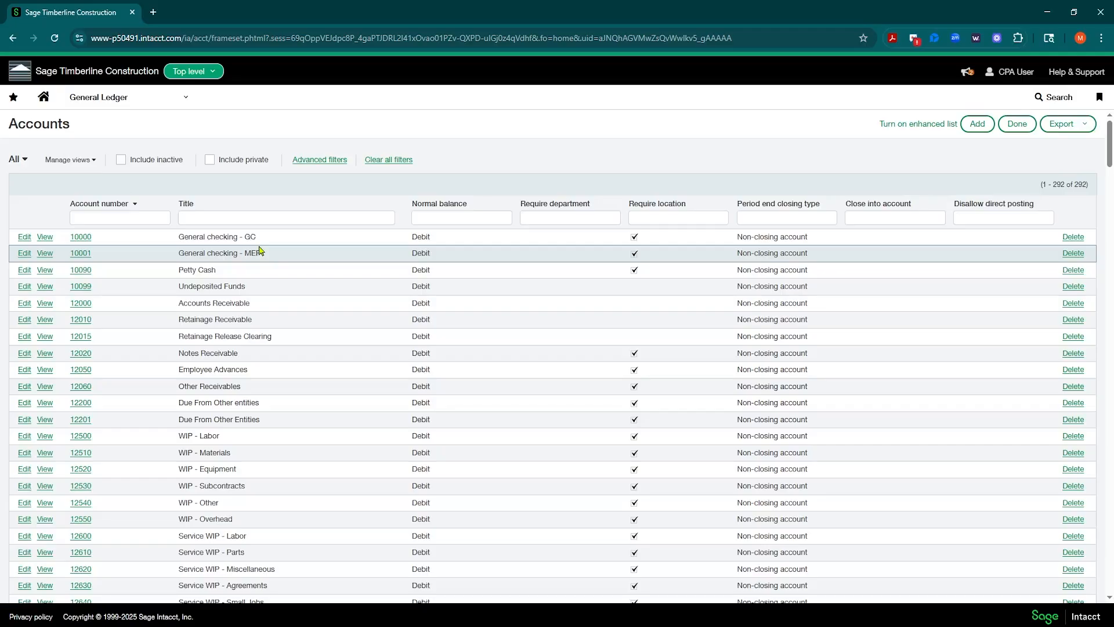
pyautogui.scroll(-2, 256, 290)
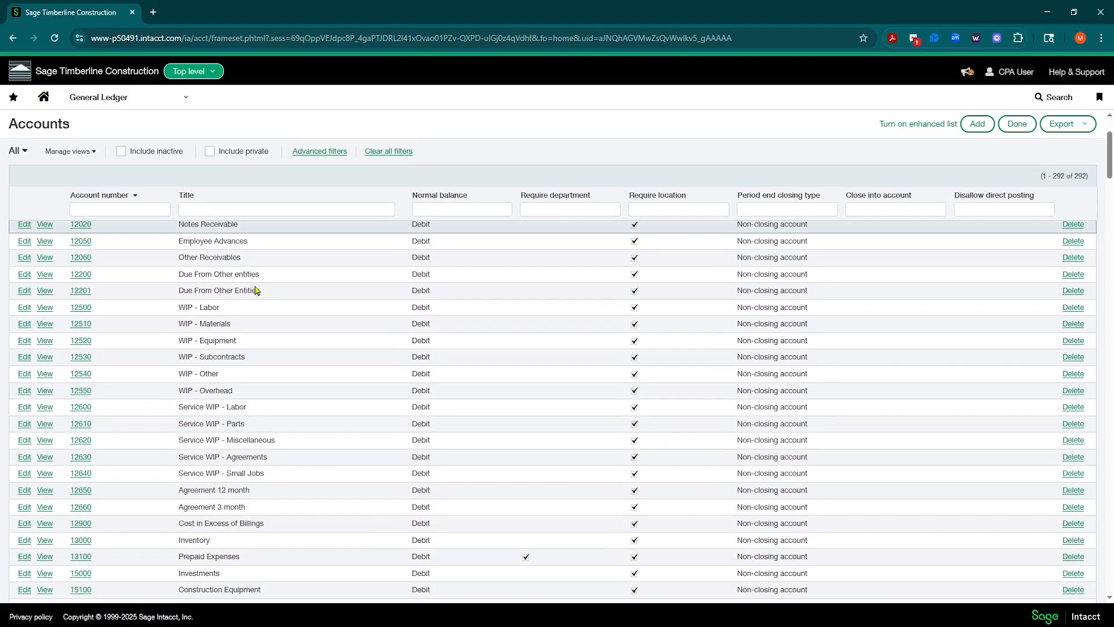
pyautogui.scroll(-2, 256, 290)
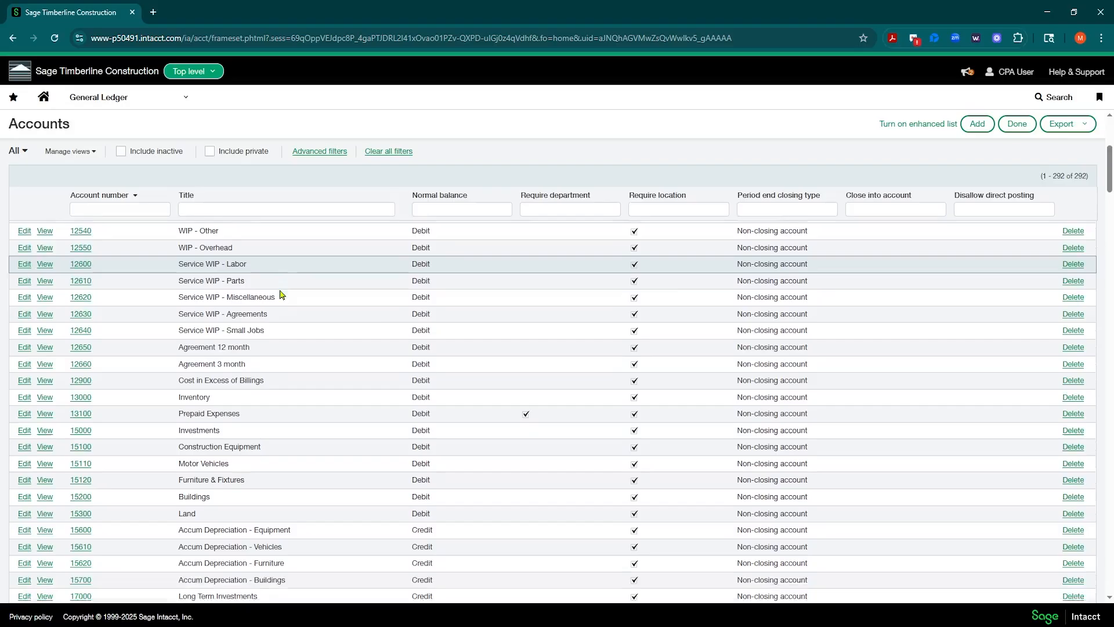
pyautogui.scroll(-3, 280, 294)
pyautogui.scroll(-3, 279, 295)
pyautogui.scroll(-2, 279, 296)
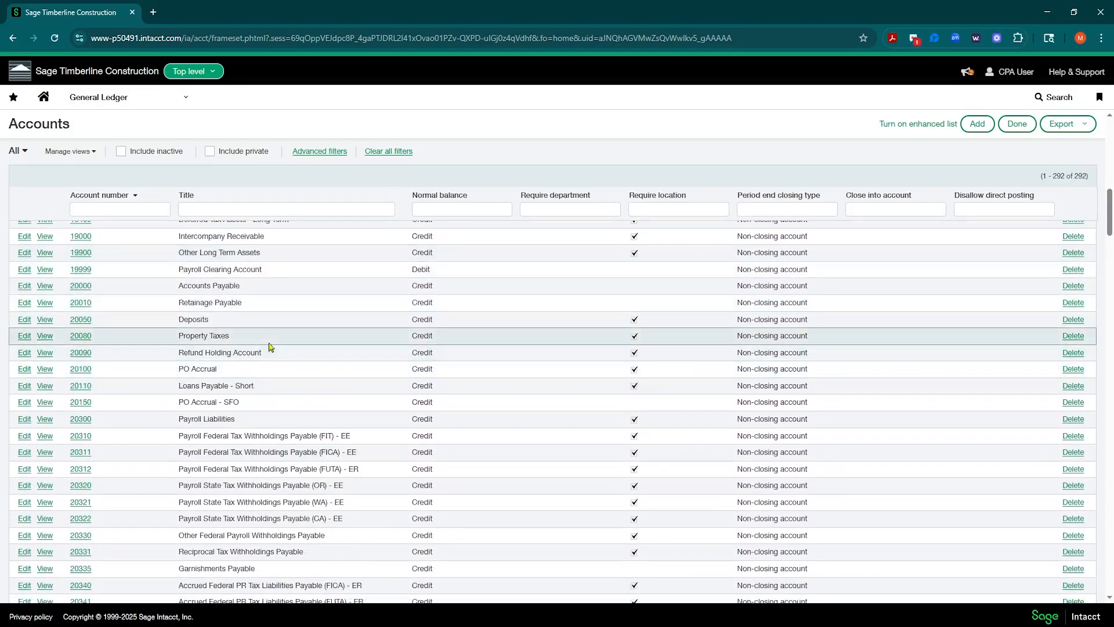
pyautogui.scroll(15, 269, 346)
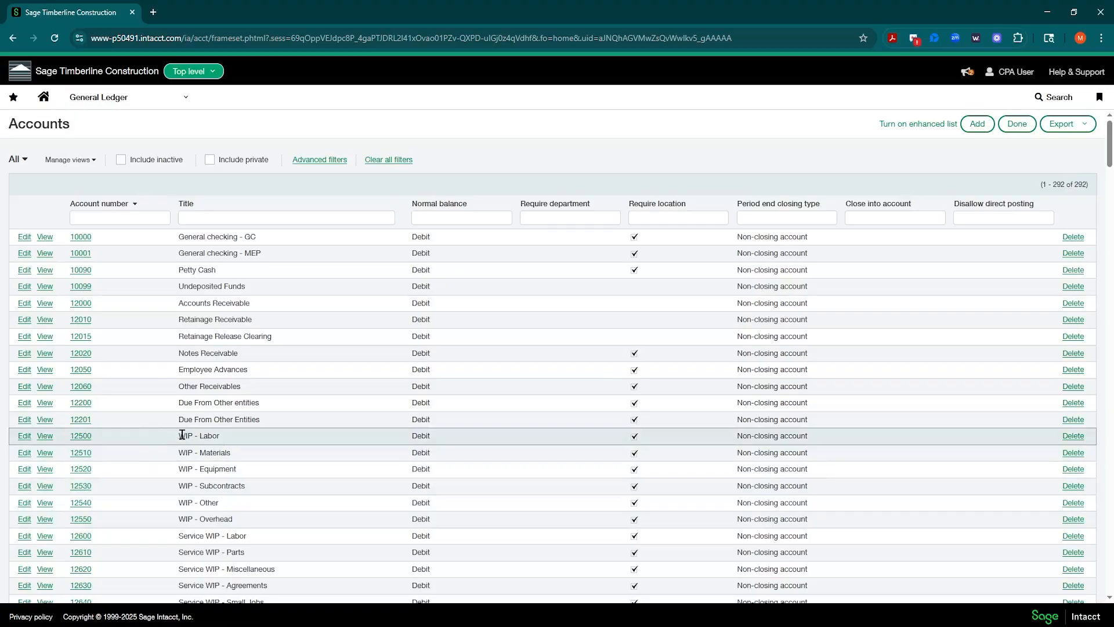
pyautogui.moveTo(180, 435); pyautogui.dragTo(222, 441)
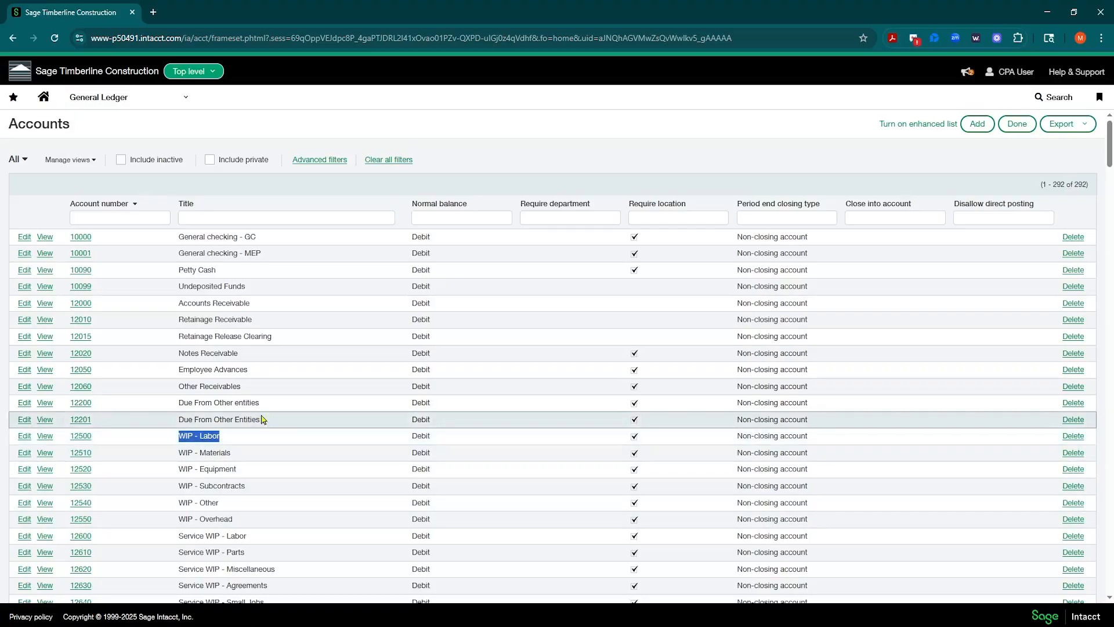
# Find the Cost of Sales - Labor account among the General Ledger accounts.
pyautogui.scroll(-7, 249, 402)
pyautogui.scroll(-15, 250, 411)
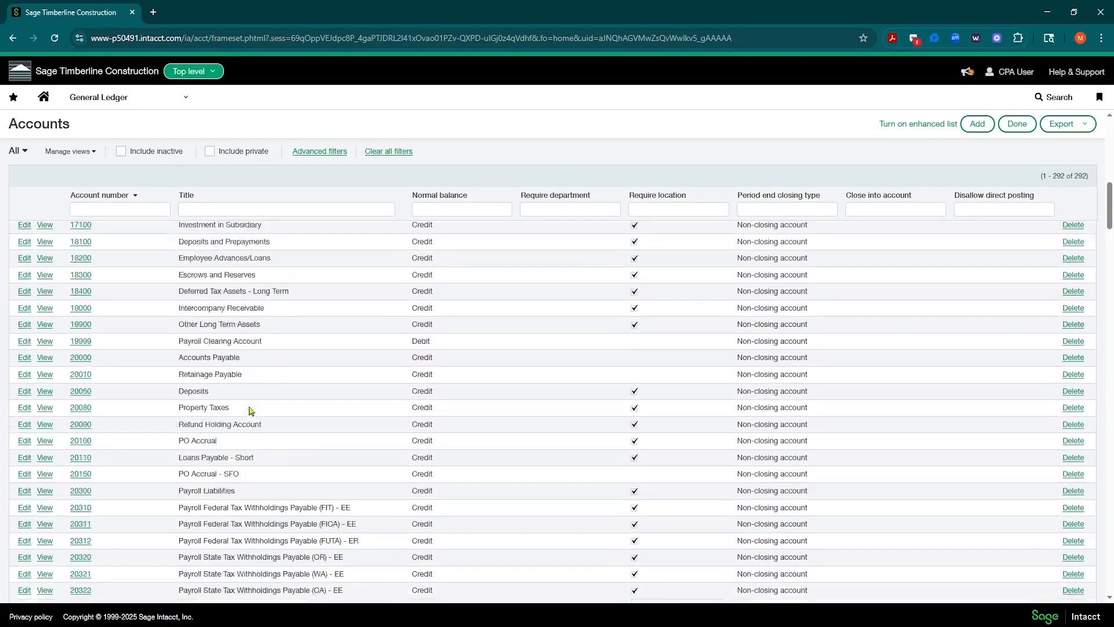
pyautogui.scroll(-15, 250, 411)
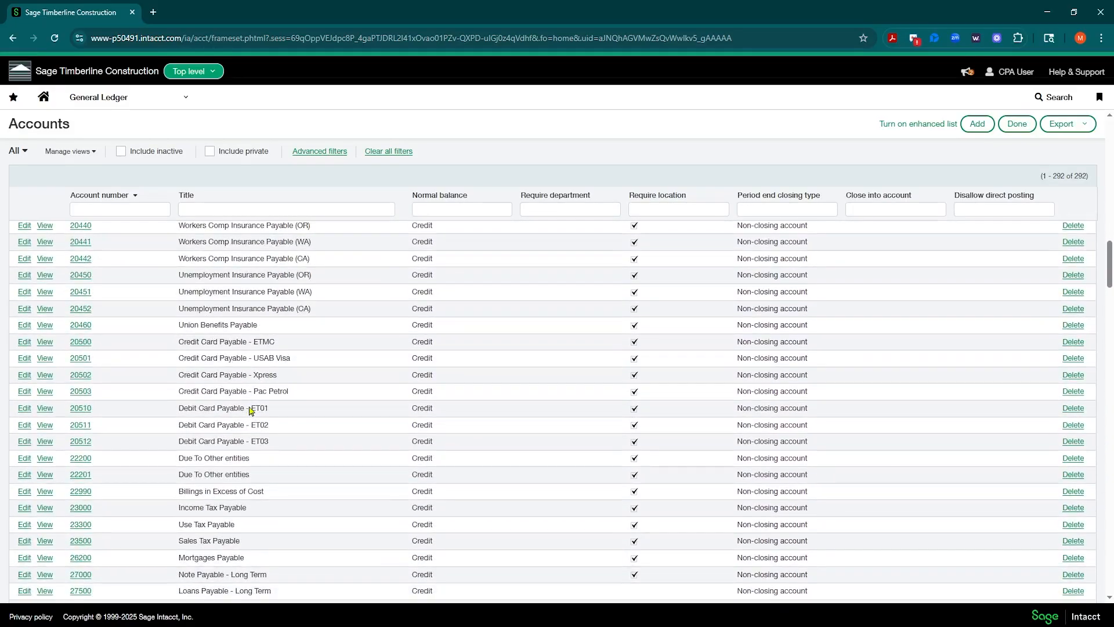
pyautogui.scroll(-12, 251, 411)
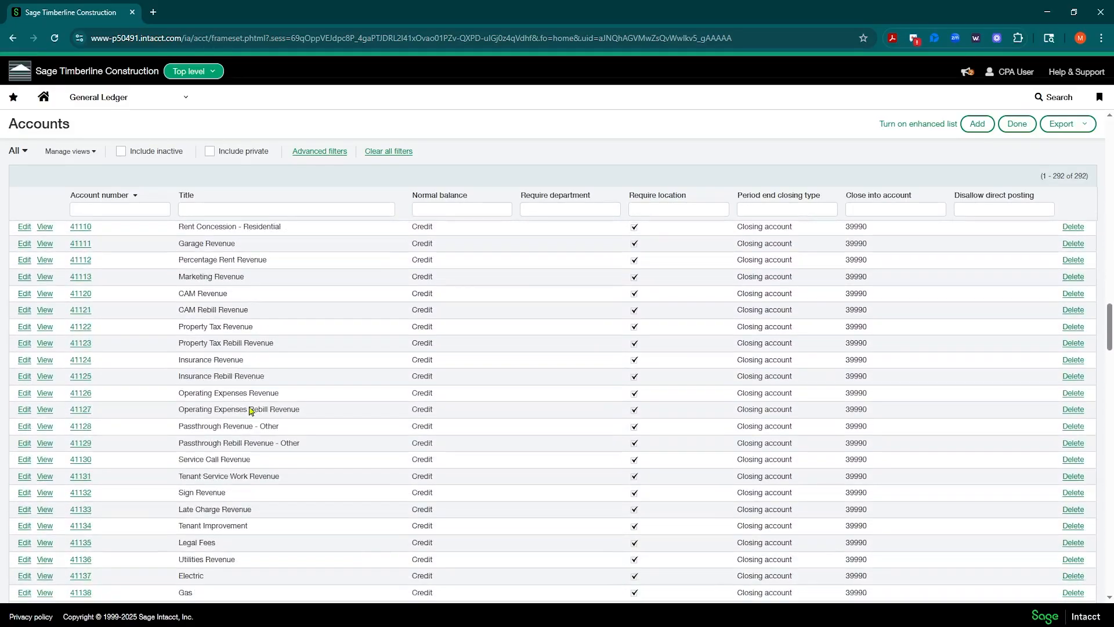
pyautogui.scroll(-5, 249, 404)
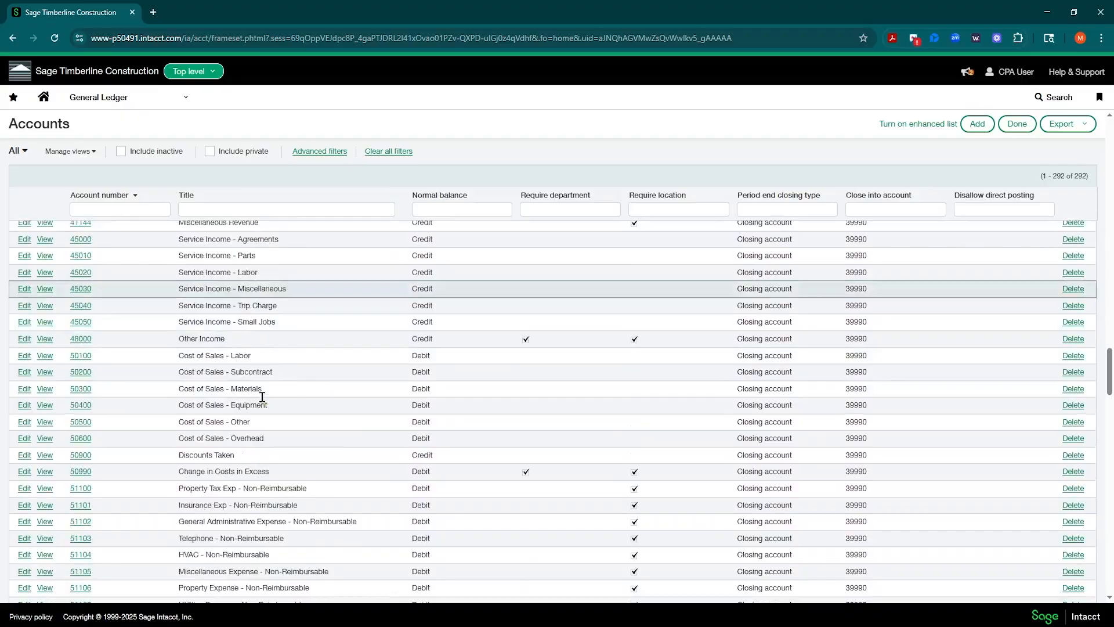
pyautogui.scroll(5, 259, 395)
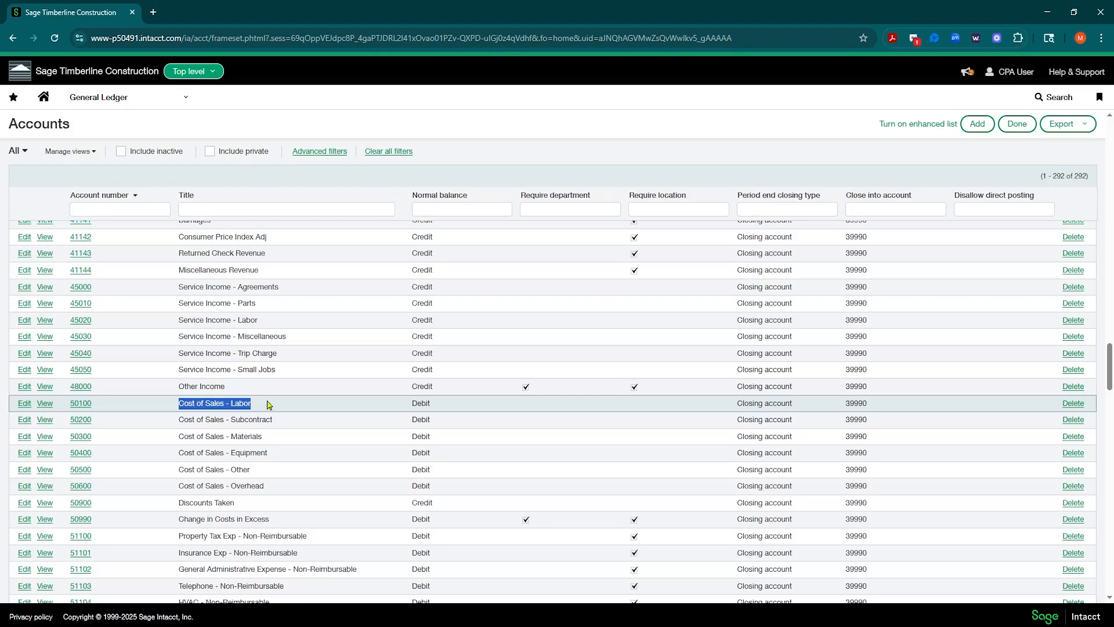
# Examine the Office Wages, Admin Compensation, and Shop and Warehouse Wages accounts in the accounts list.
pyautogui.scroll(-5, 269, 404)
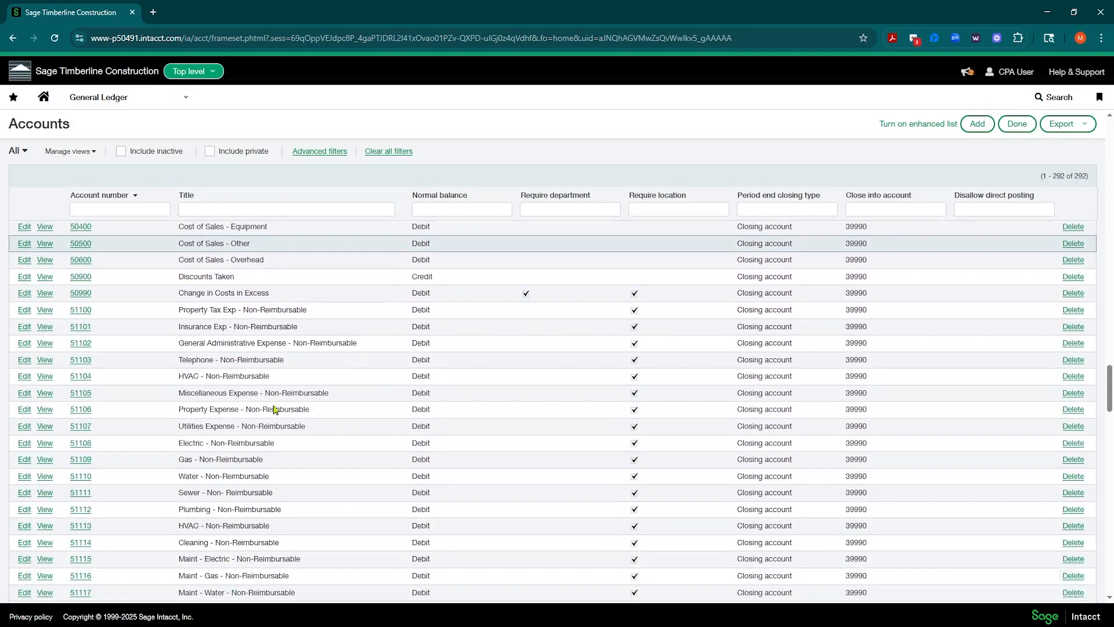
pyautogui.scroll(-8, 276, 409)
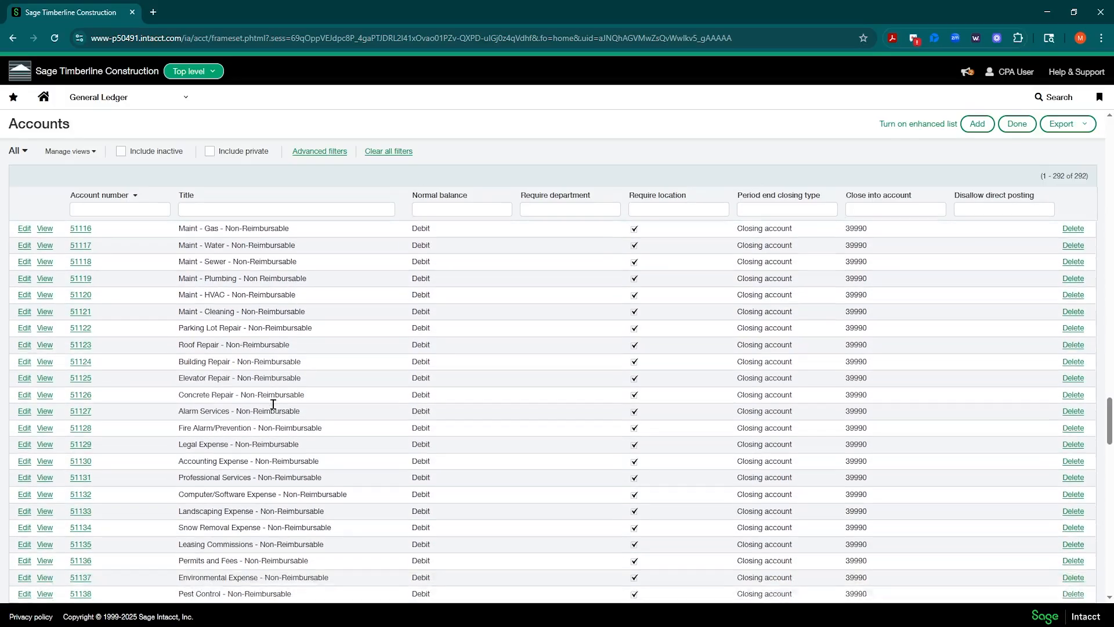
pyautogui.scroll(-4, 273, 405)
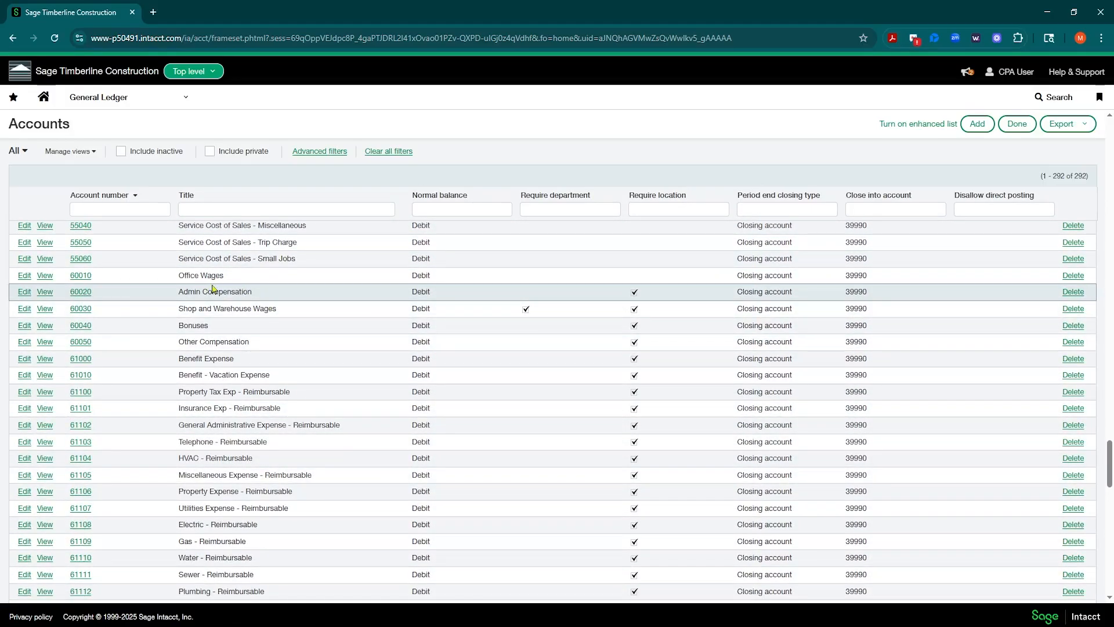
pyautogui.scroll(1, 187, 288)
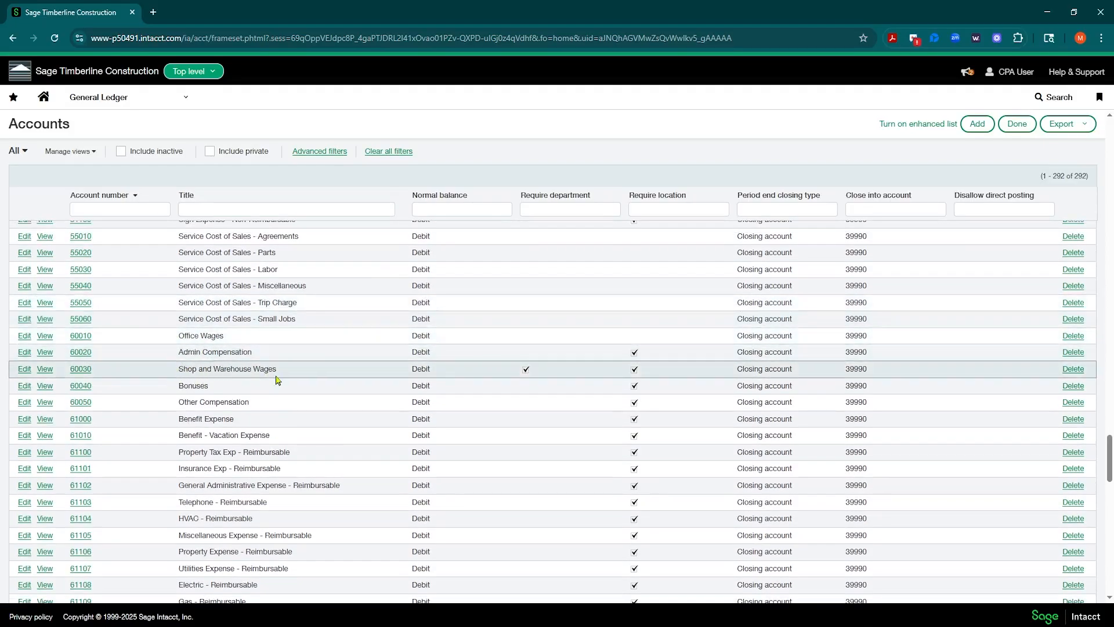
pyautogui.moveTo(176, 336); pyautogui.dragTo(228, 338)
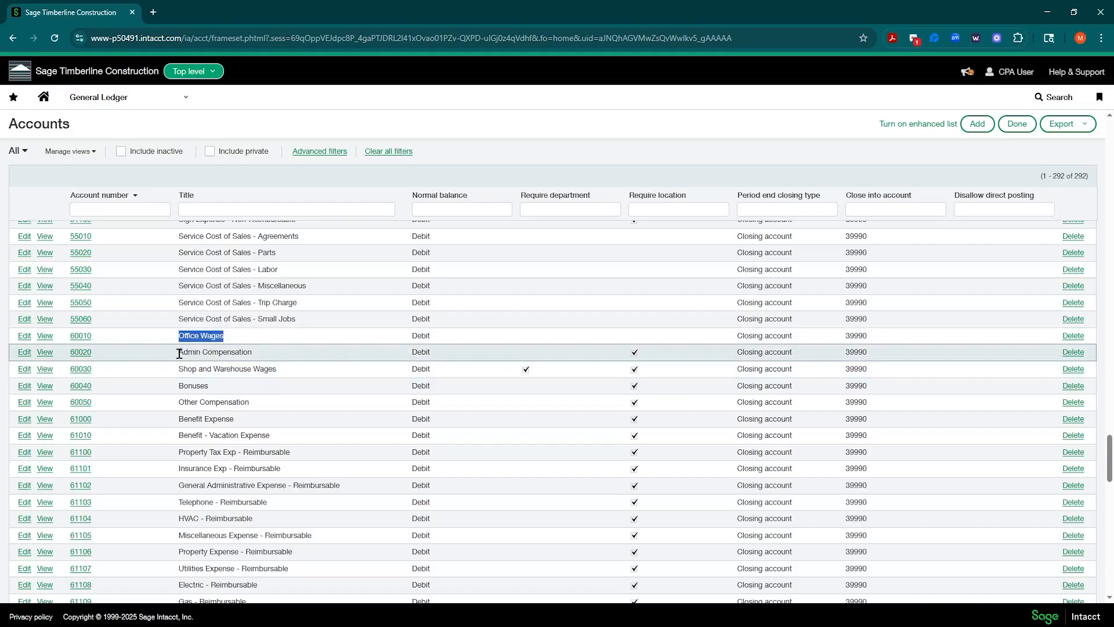
pyautogui.moveTo(178, 369); pyautogui.dragTo(268, 377)
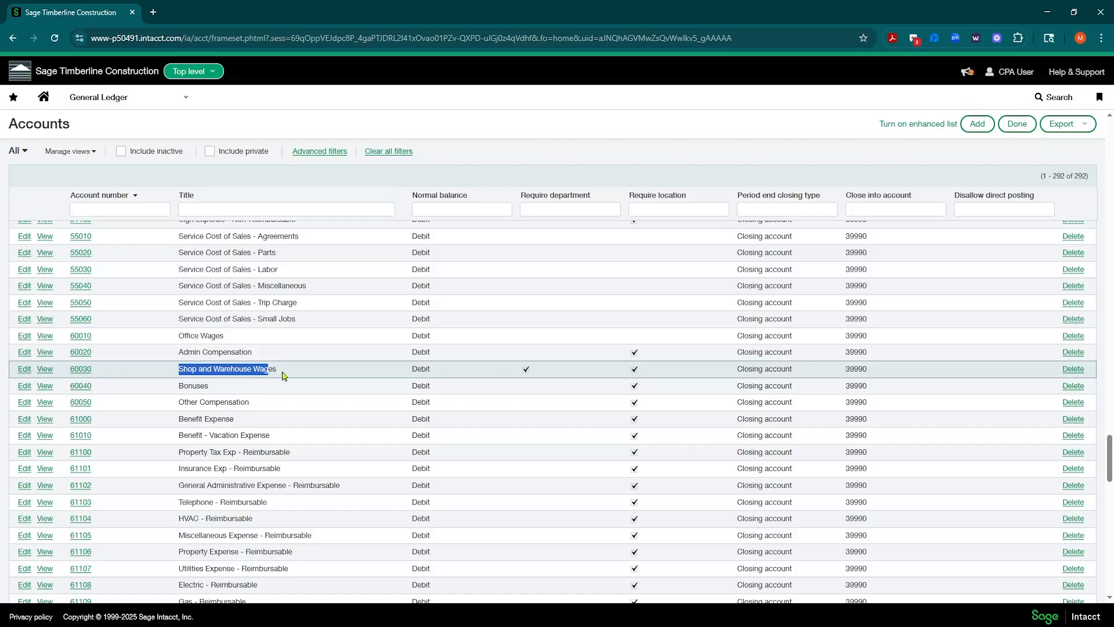
pyautogui.click(201, 378)
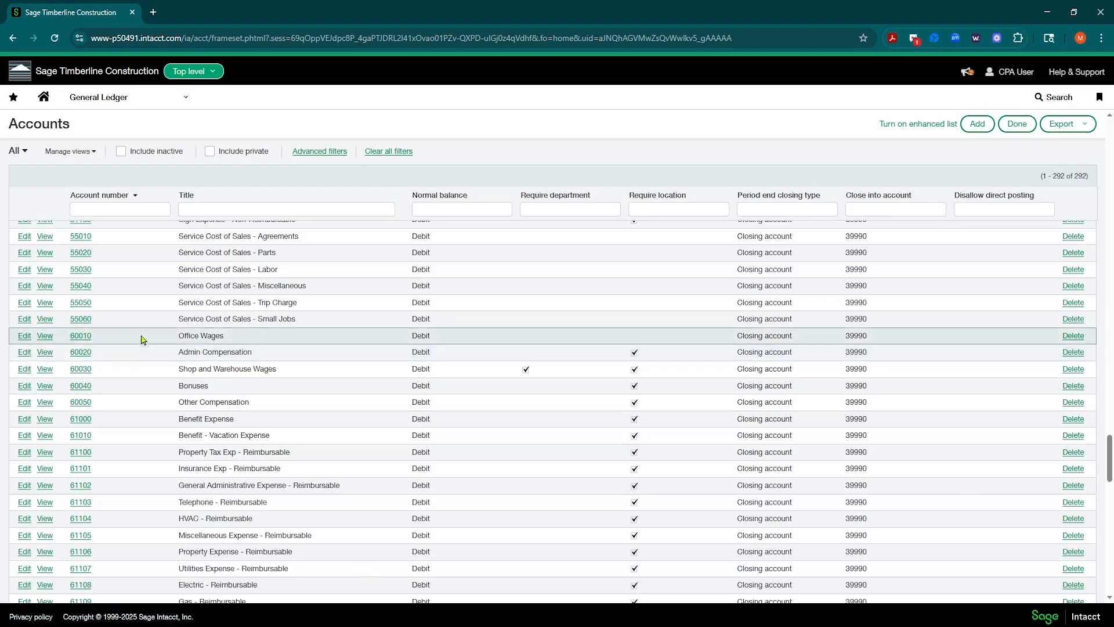
pyautogui.moveTo(180, 336); pyautogui.dragTo(262, 355)
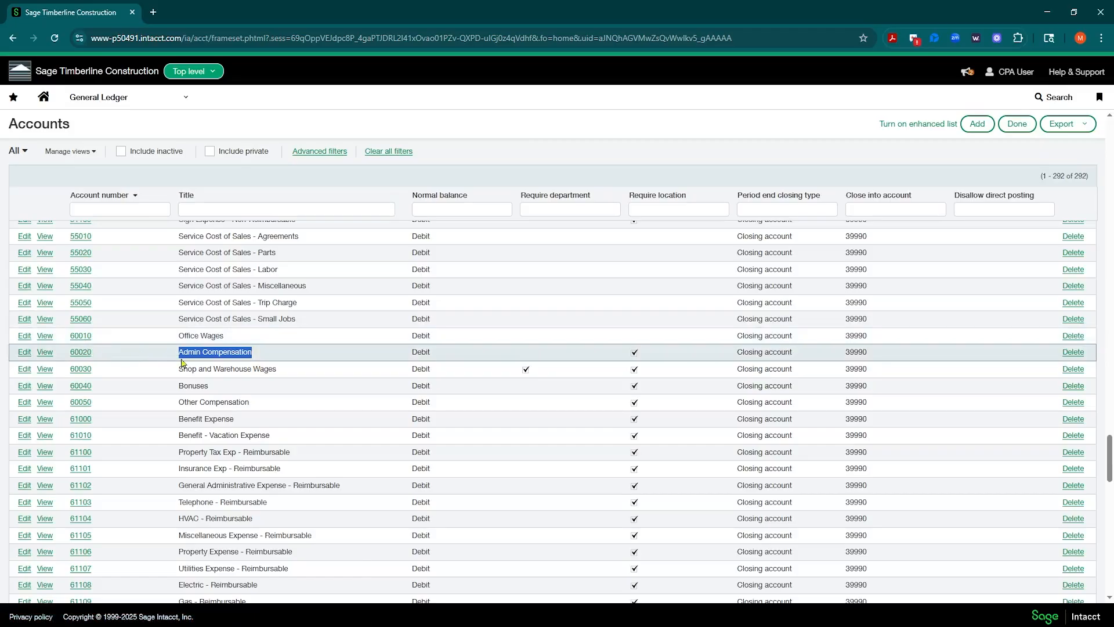
pyautogui.moveTo(177, 336); pyautogui.dragTo(235, 339)
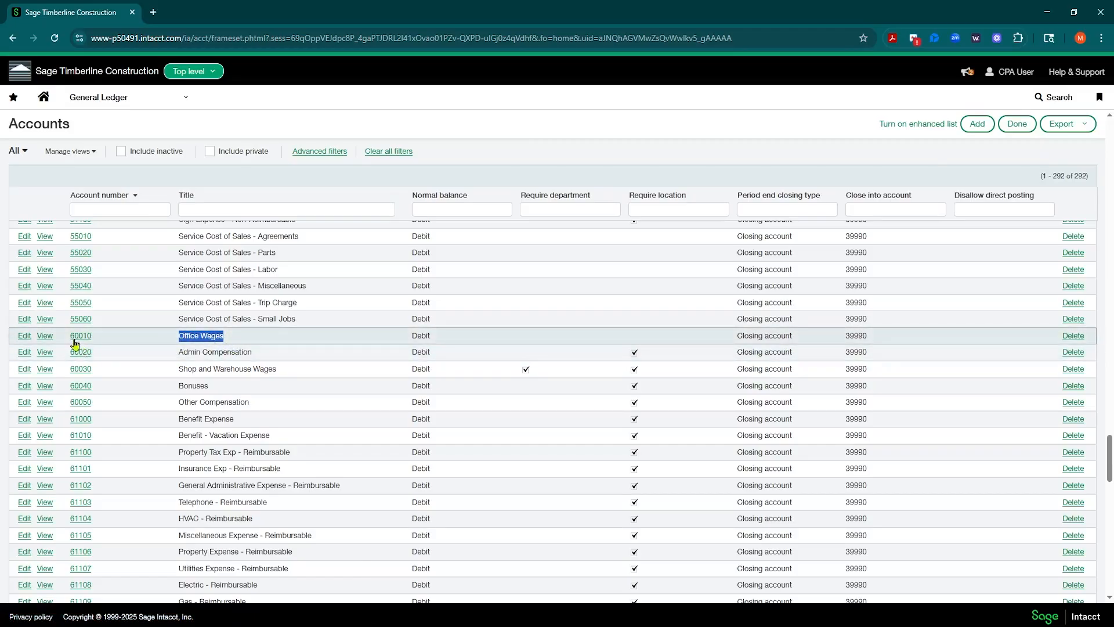
pyautogui.moveTo(176, 370); pyautogui.dragTo(278, 371)
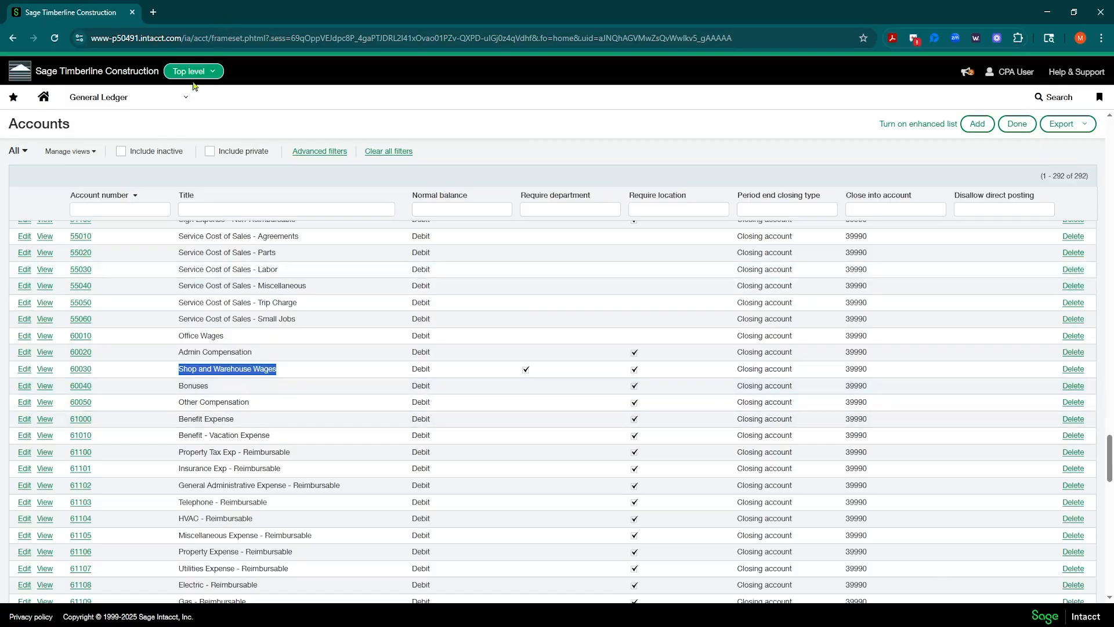
# Open journal entry mapping in the Payroll setup and create a new rule with the identifier Project Mapping.
pyautogui.click(185, 98)
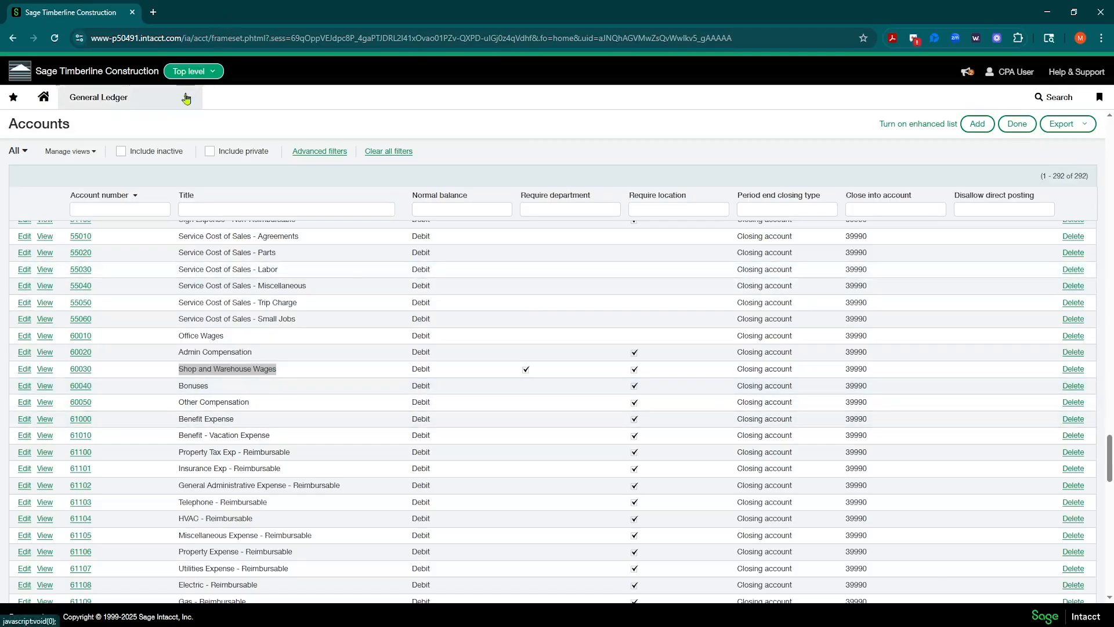
pyautogui.moveTo(119, 239)
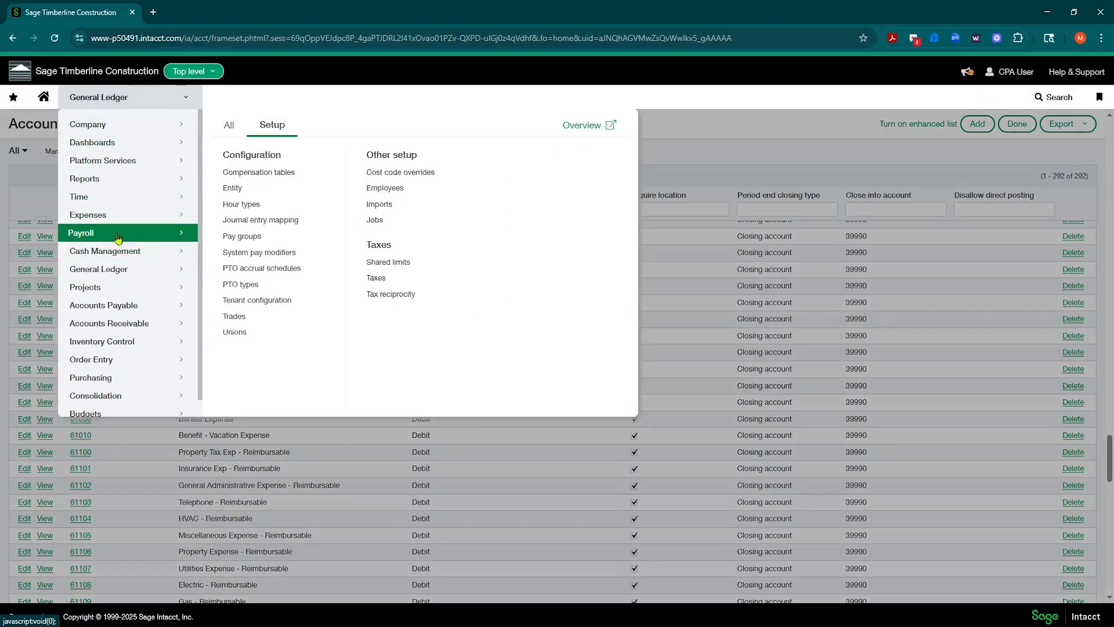
pyautogui.click(268, 223)
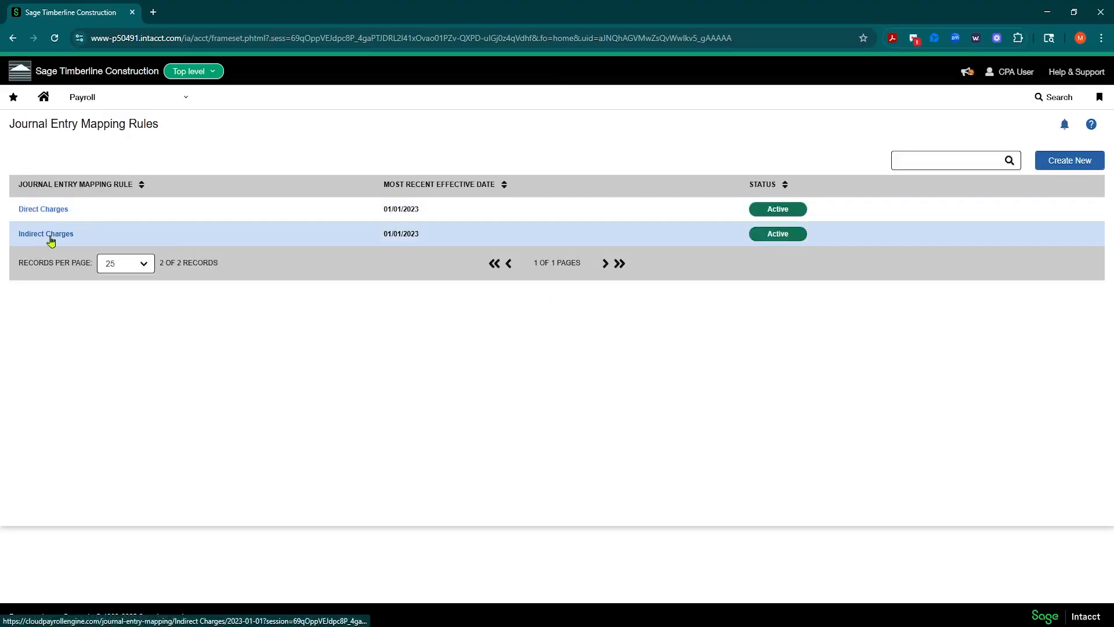
pyautogui.click(1073, 165)
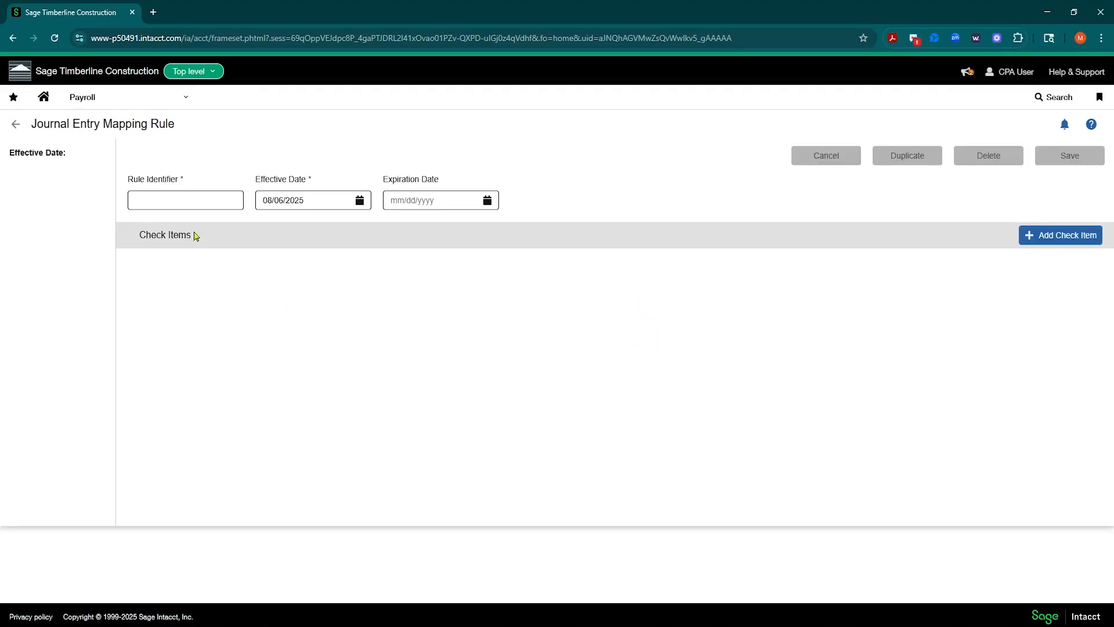
pyautogui.click(181, 199)
pyautogui.write('Project Mapping')
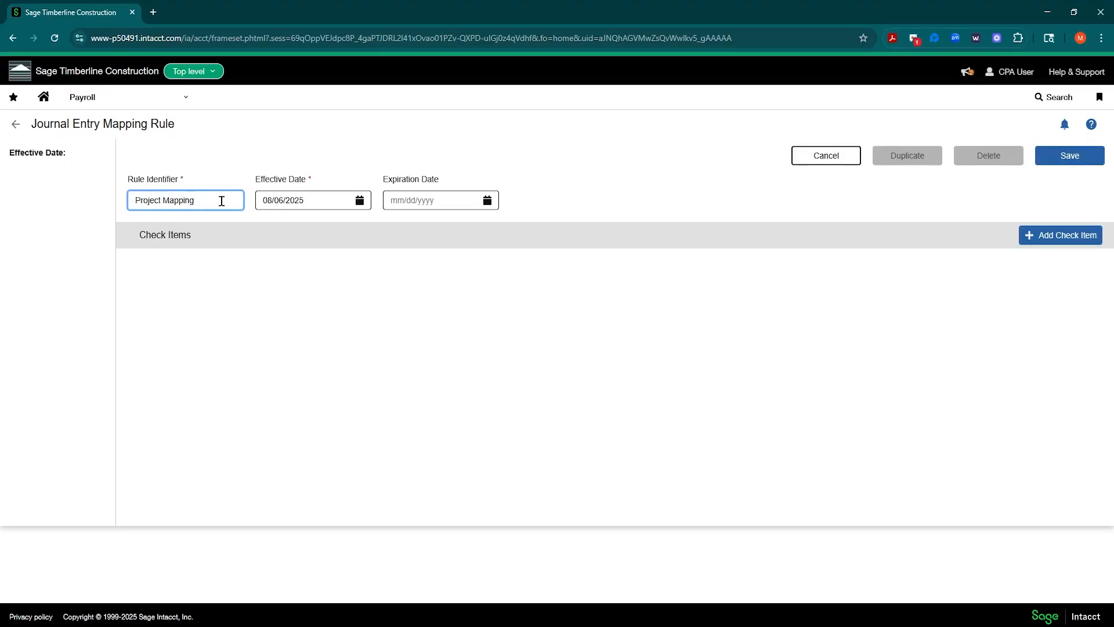
# Set the Project Mapping rule's effective date to 01/01/2025, save the rule and return to the mapping rules list.
pyautogui.click(346, 200)
pyautogui.click(360, 201)
pyautogui.click(268, 229)
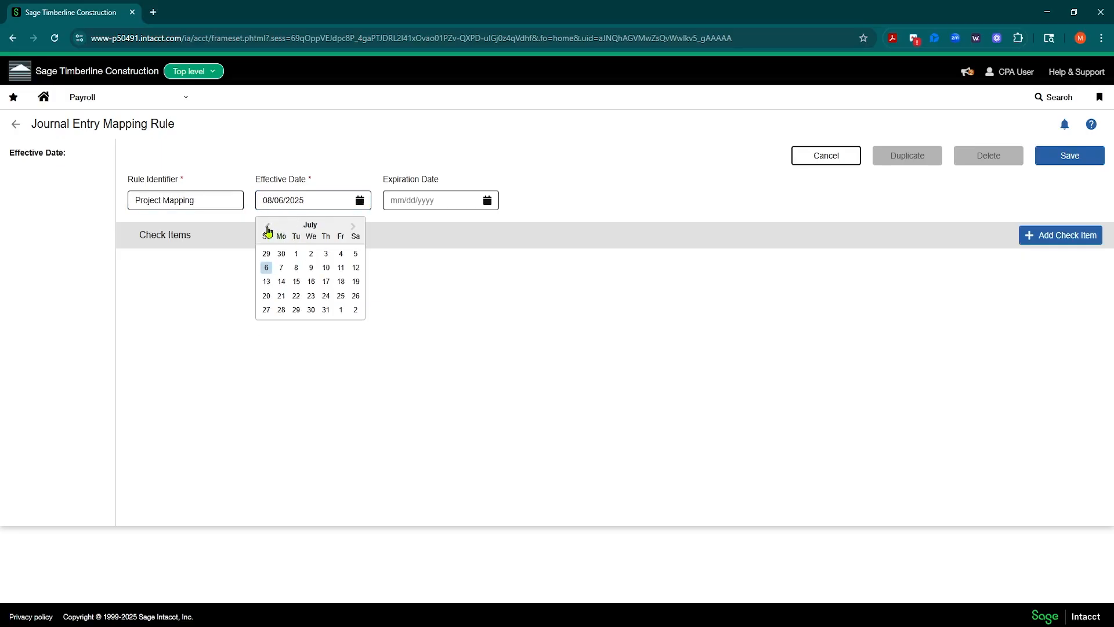
pyautogui.click(268, 229)
pyautogui.click(268, 228)
pyautogui.click(268, 229)
pyautogui.click(268, 229)
pyautogui.click(268, 228)
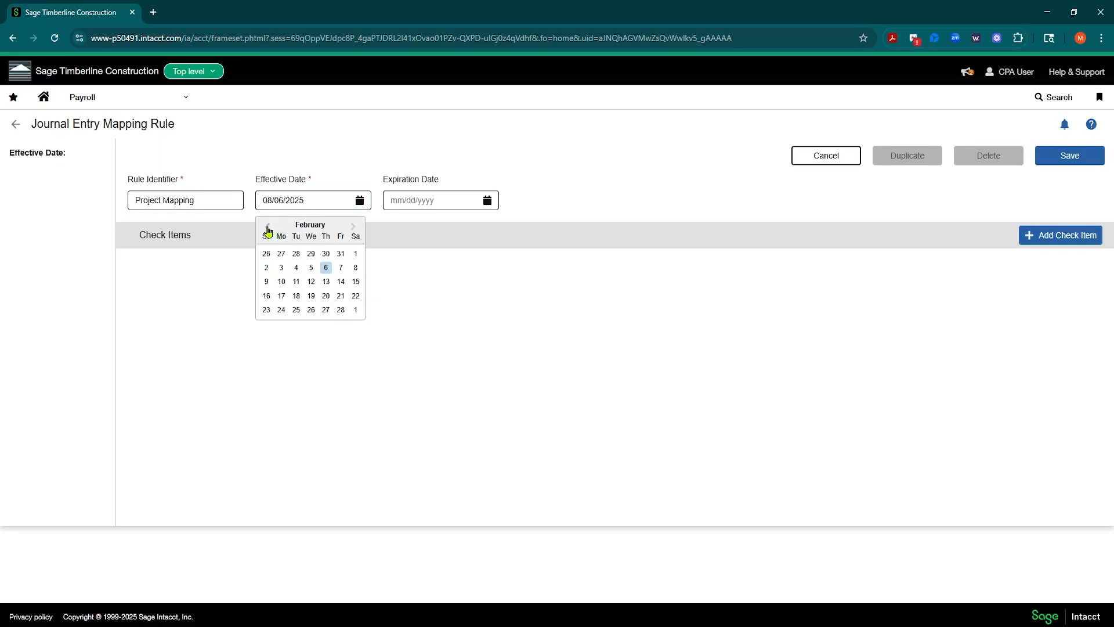
pyautogui.click(268, 229)
pyautogui.click(311, 253)
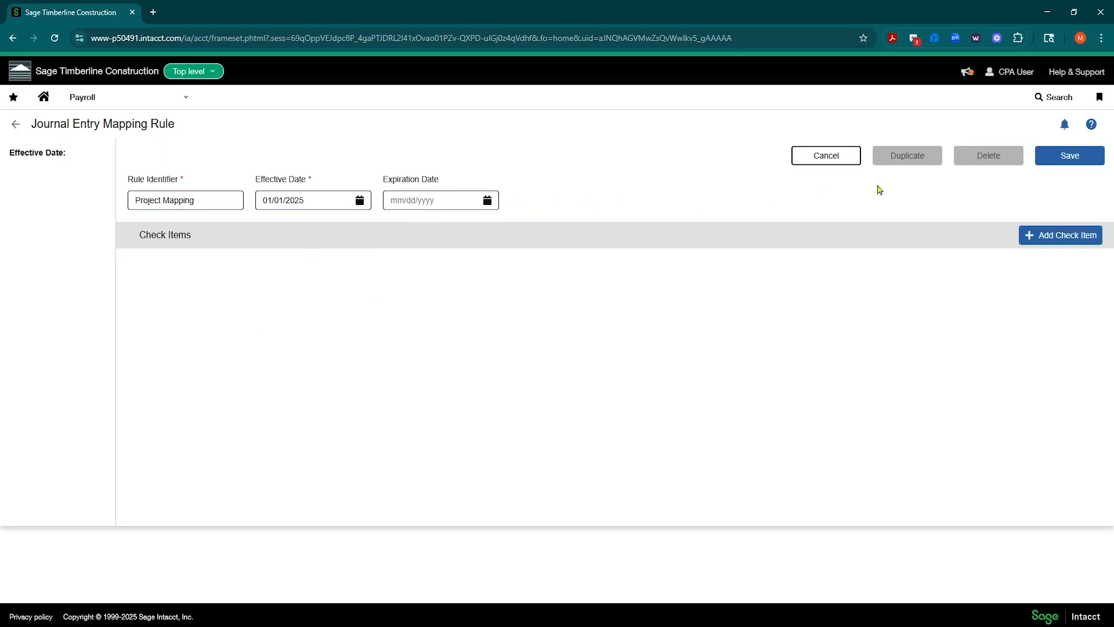
pyautogui.click(1070, 155)
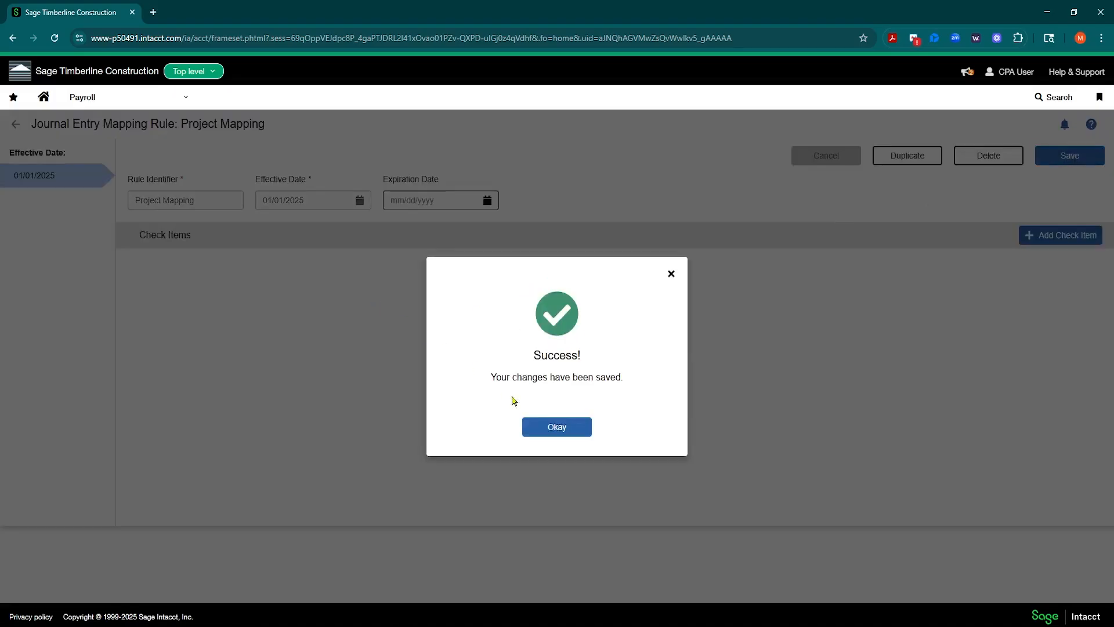
pyautogui.click(557, 426)
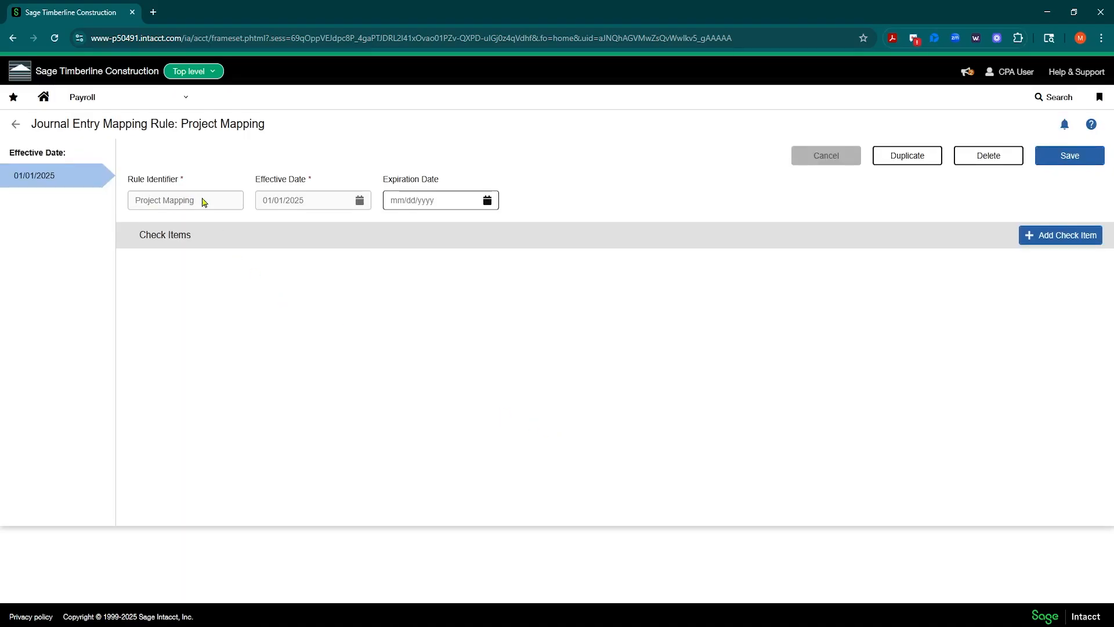
pyautogui.click(15, 124)
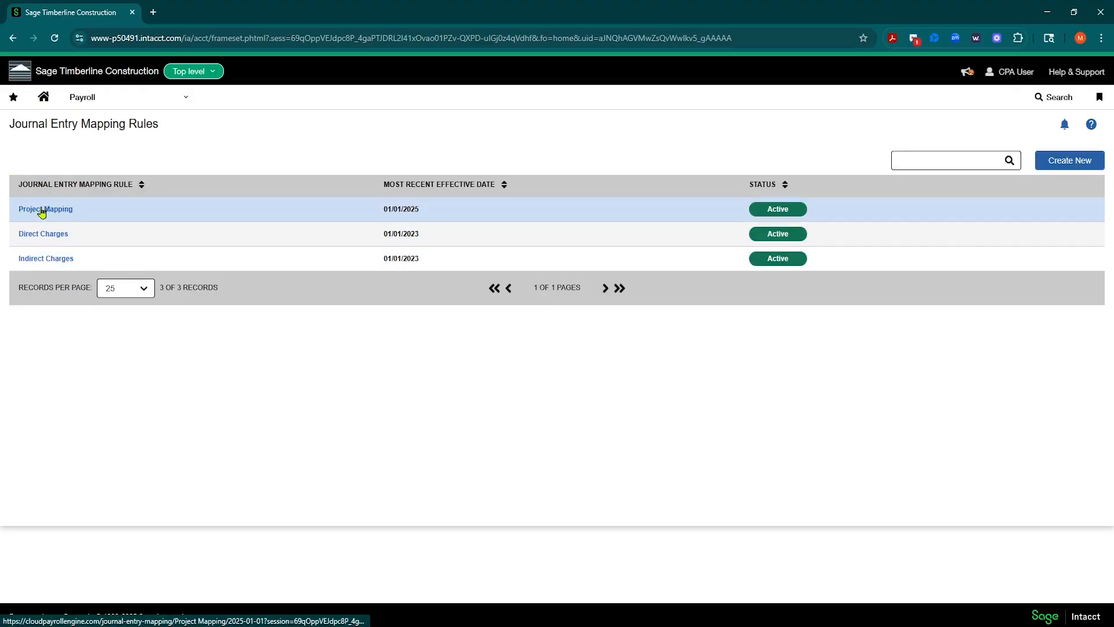
# Create another journal entry mapping rule with the identifier Overhead Mapping.
pyautogui.click(1069, 160)
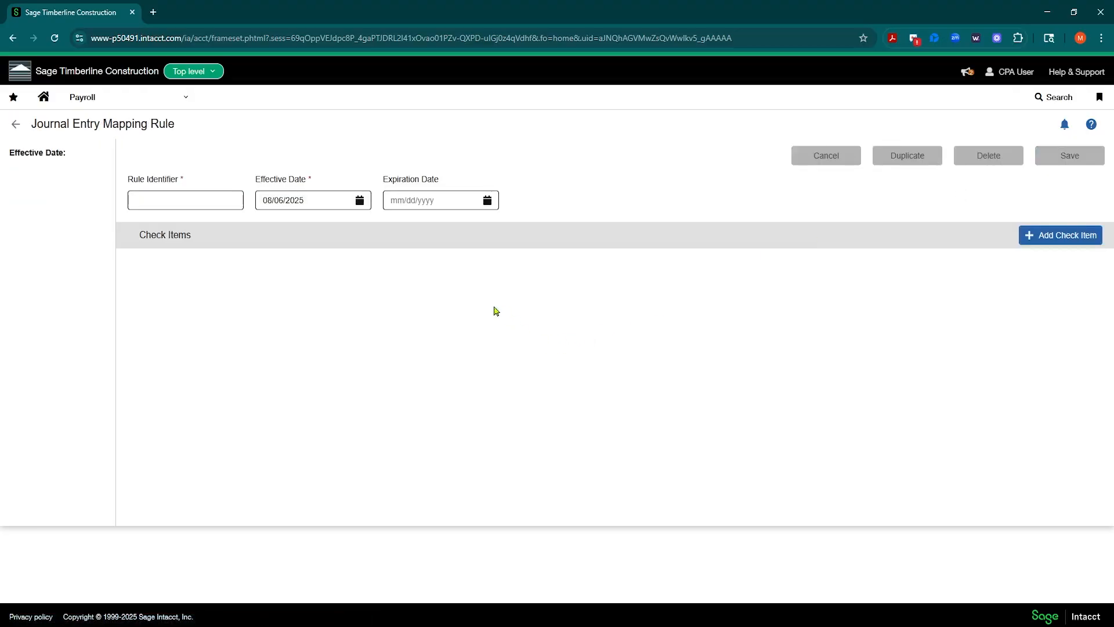
pyautogui.click(199, 200)
pyautogui.write('O')
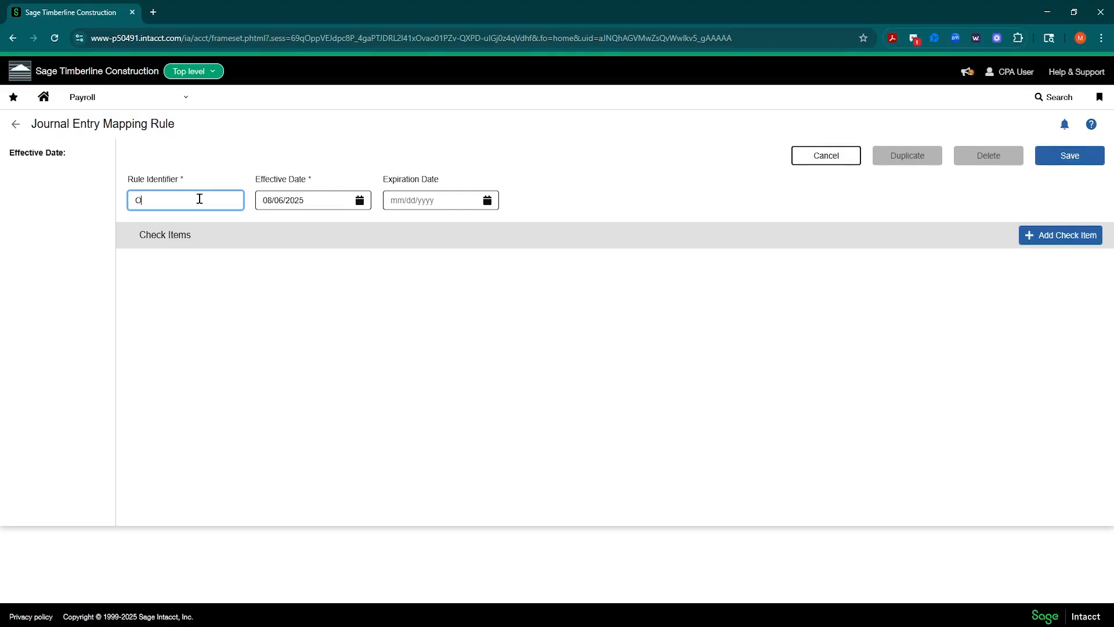
pyautogui.write('verhead Mapping')
pyautogui.press('Tab')
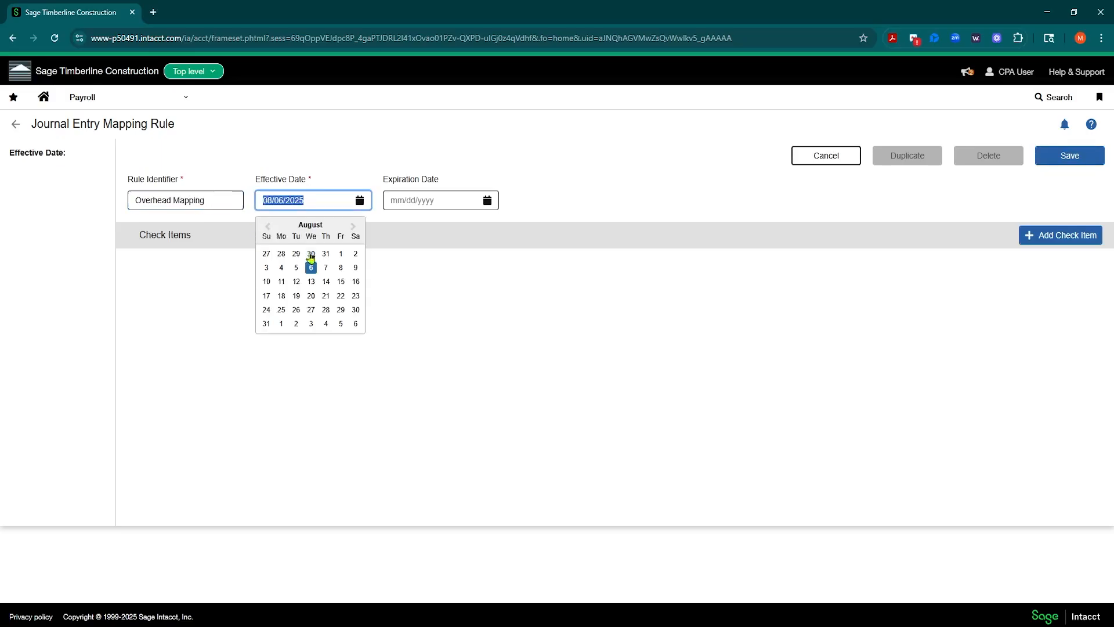
# Set the Overhead Mapping rule's effective date to 01/01/2025, save it and return to the rules list.
pyautogui.click(268, 226)
pyautogui.click(268, 226)
pyautogui.click(267, 226)
pyautogui.click(268, 227)
pyautogui.click(268, 226)
pyautogui.click(267, 226)
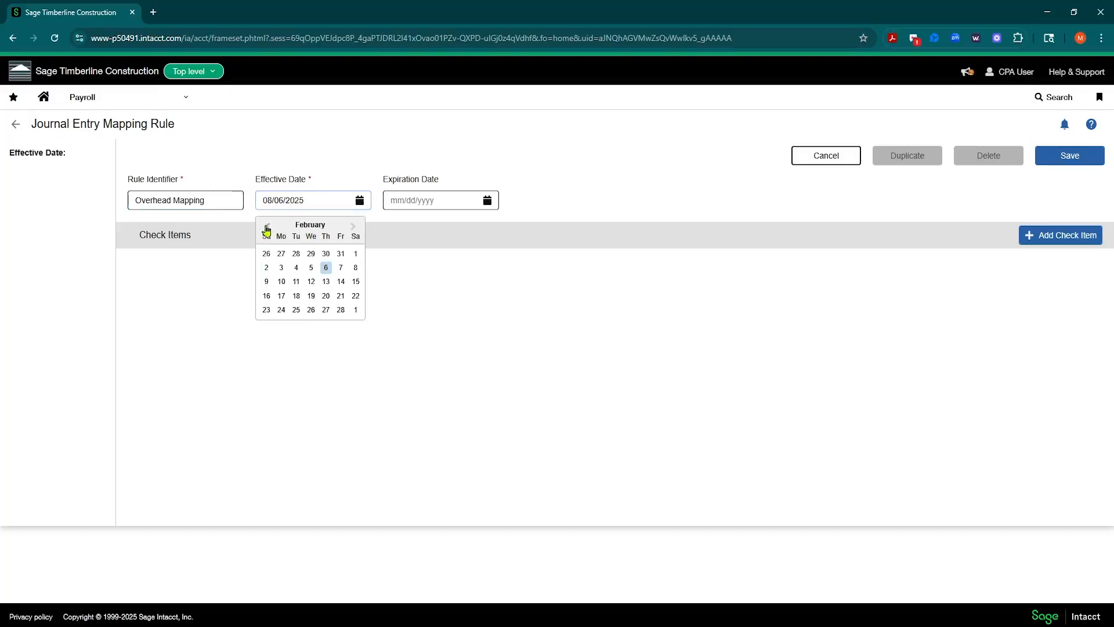
pyautogui.click(268, 226)
pyautogui.click(311, 253)
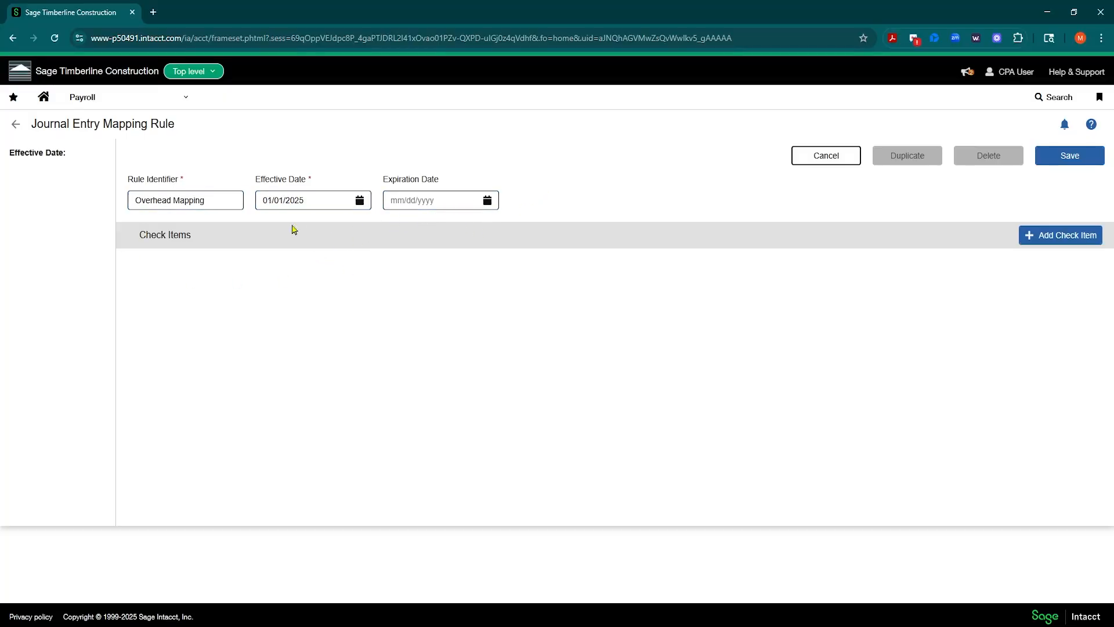
pyautogui.click(1056, 162)
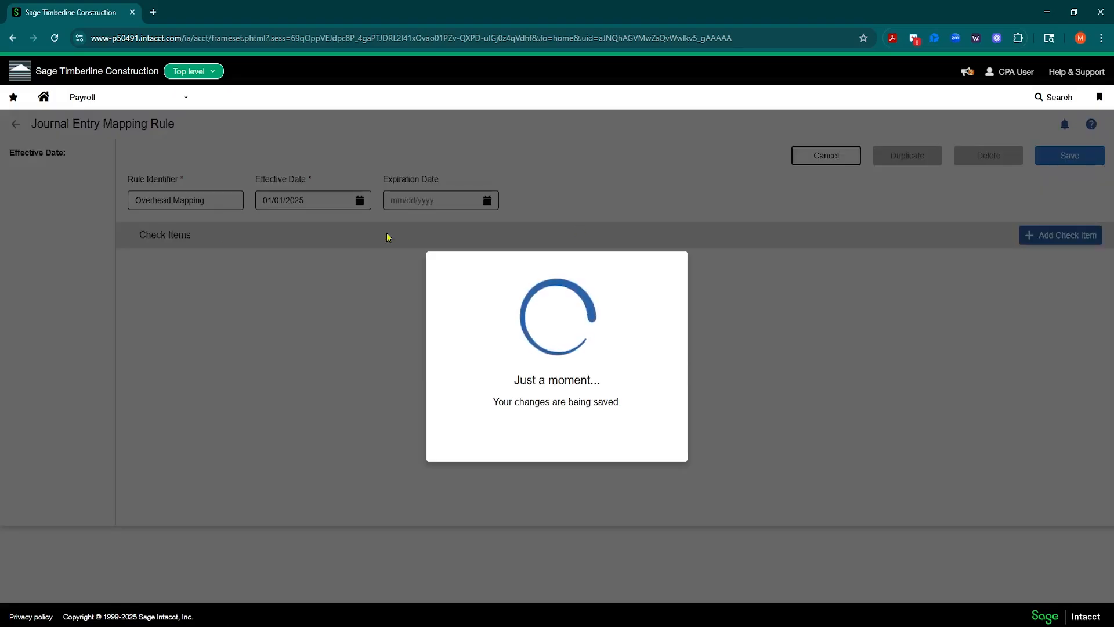
pyautogui.click(545, 430)
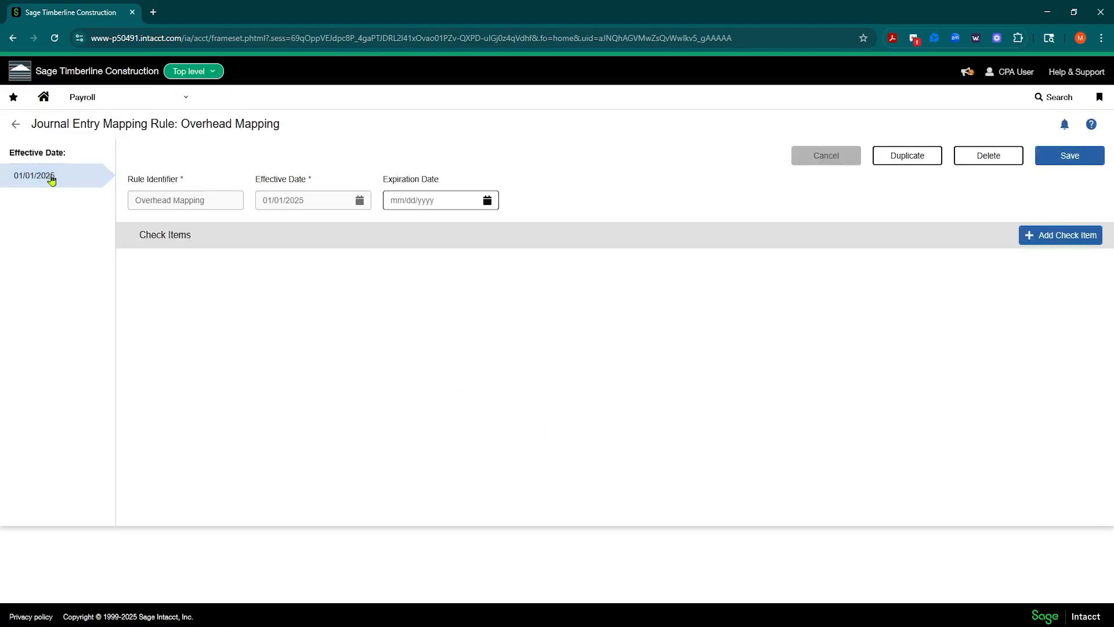
pyautogui.click(15, 124)
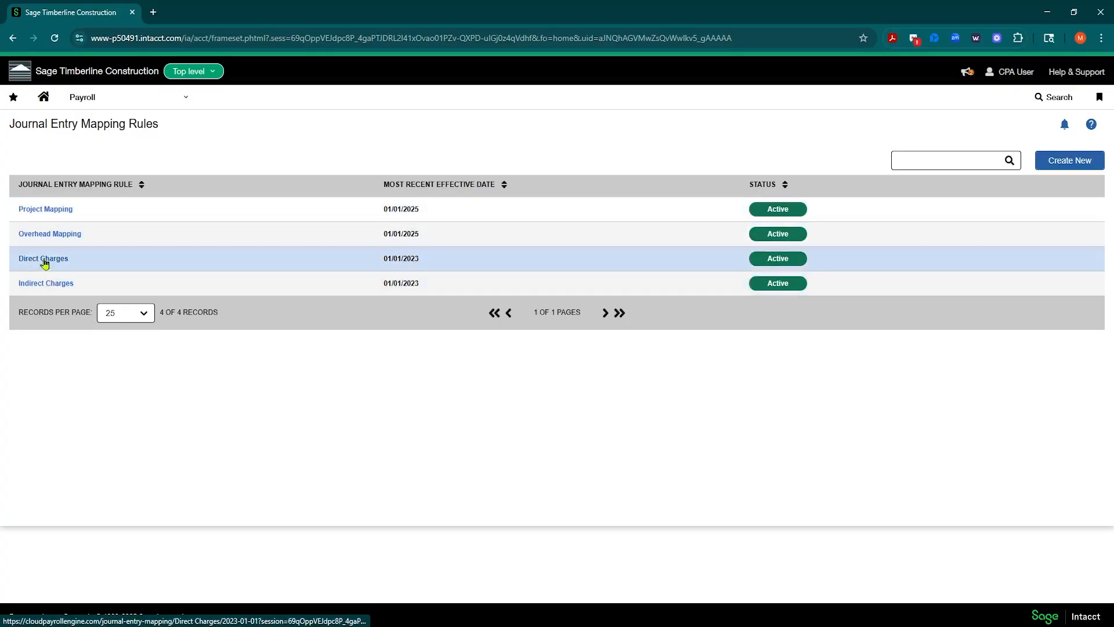
# Delete the Direct Charges journal entry mapping rule.
pyautogui.click(62, 257)
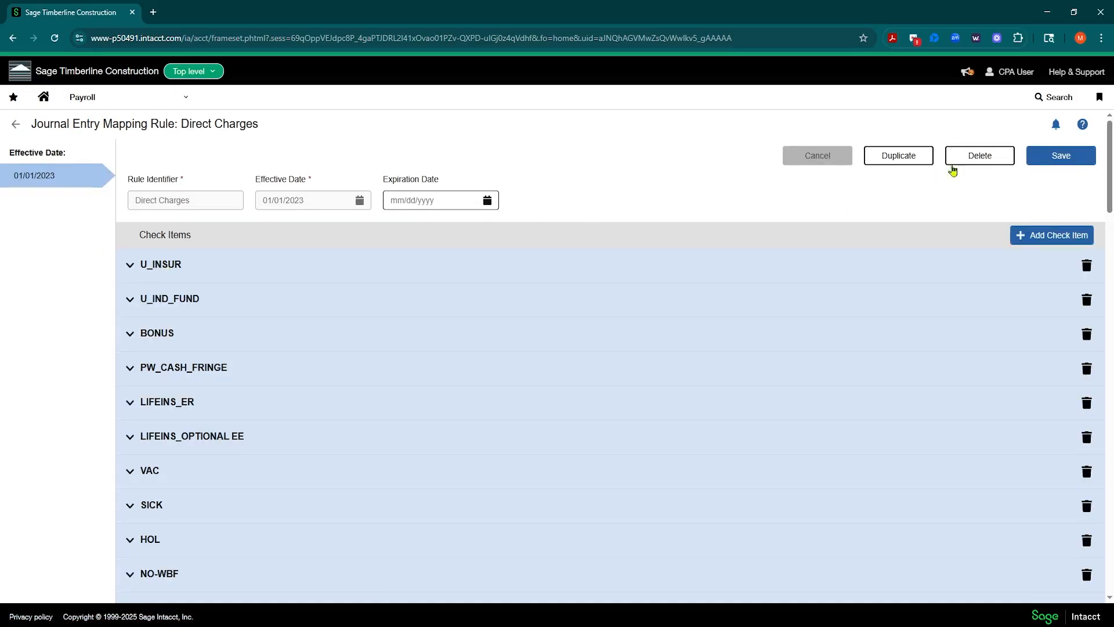
pyautogui.click(984, 156)
pyautogui.click(596, 426)
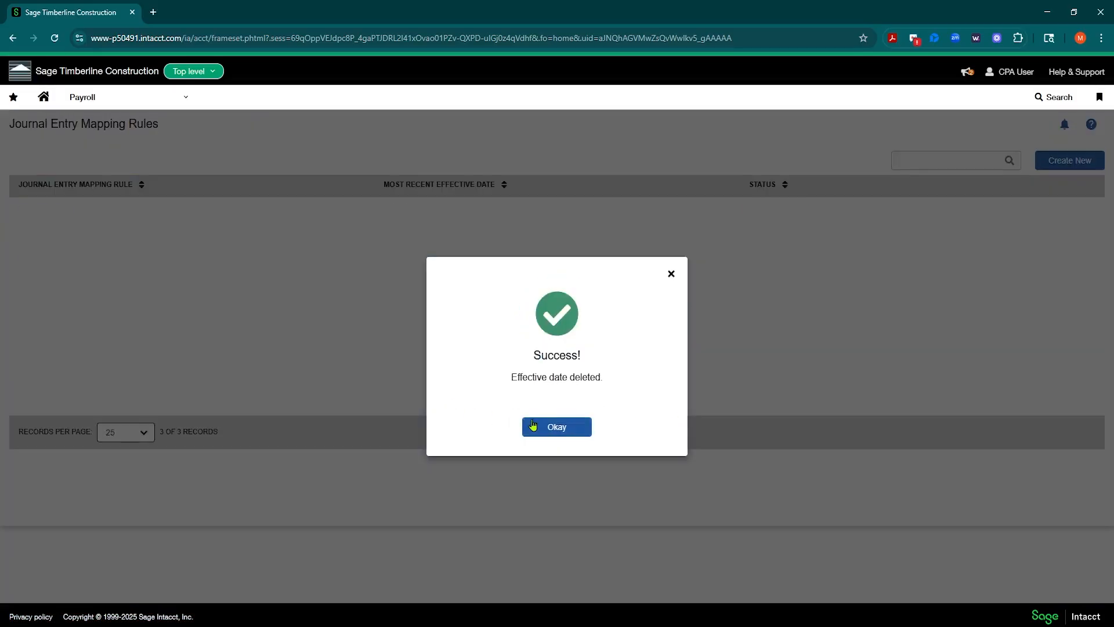
pyautogui.click(553, 427)
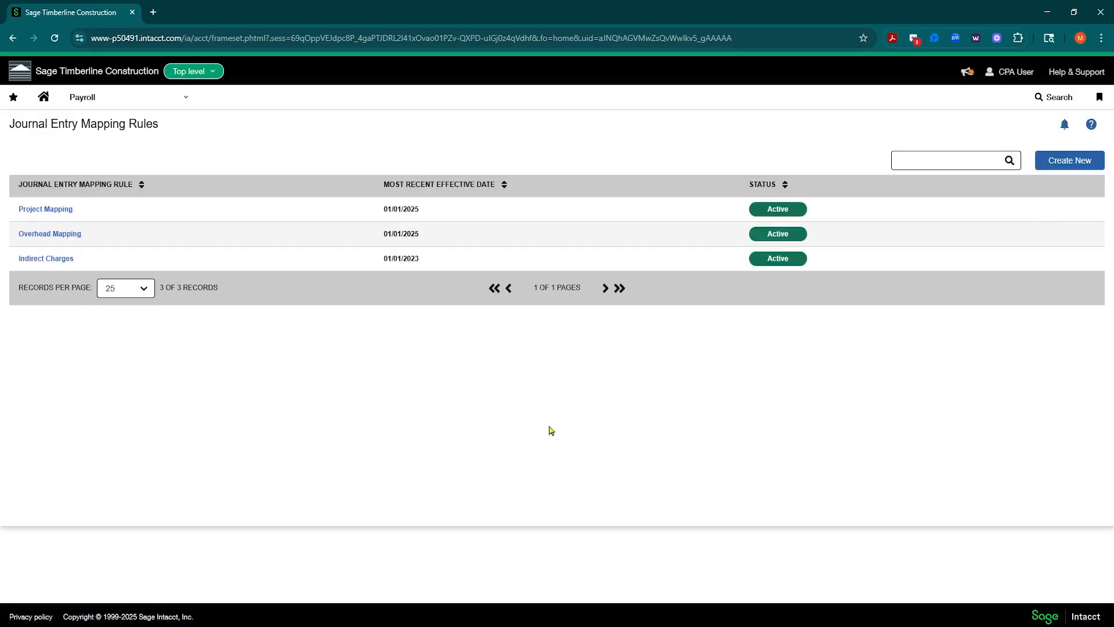
# Delete the Indirect Charges journal entry mapping rule.
pyautogui.click(55, 260)
pyautogui.click(968, 158)
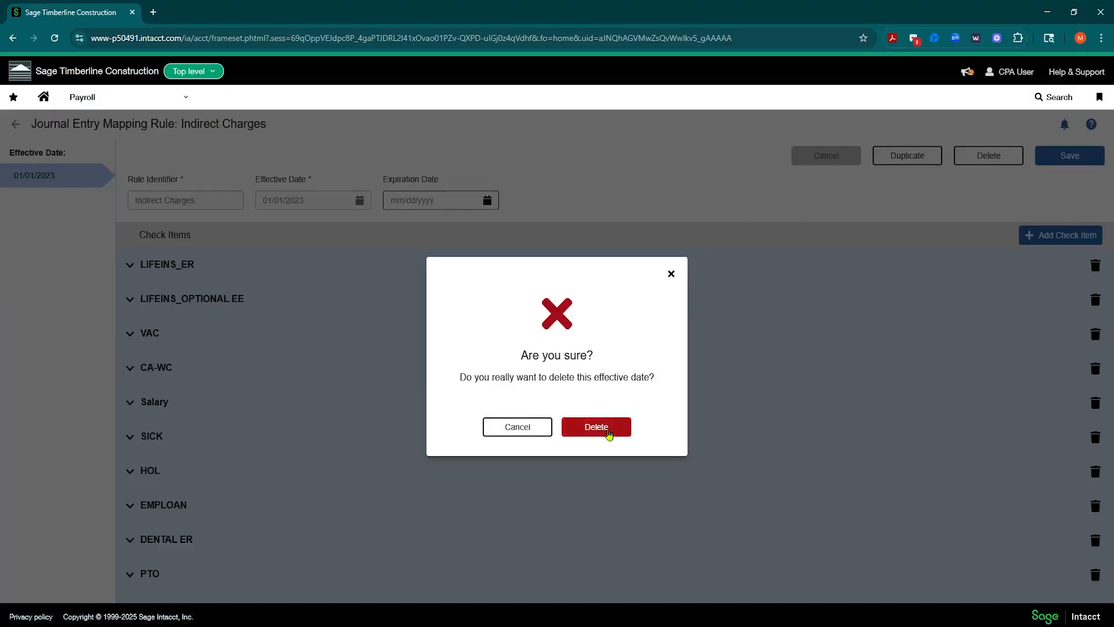
pyautogui.click(604, 430)
pyautogui.click(554, 427)
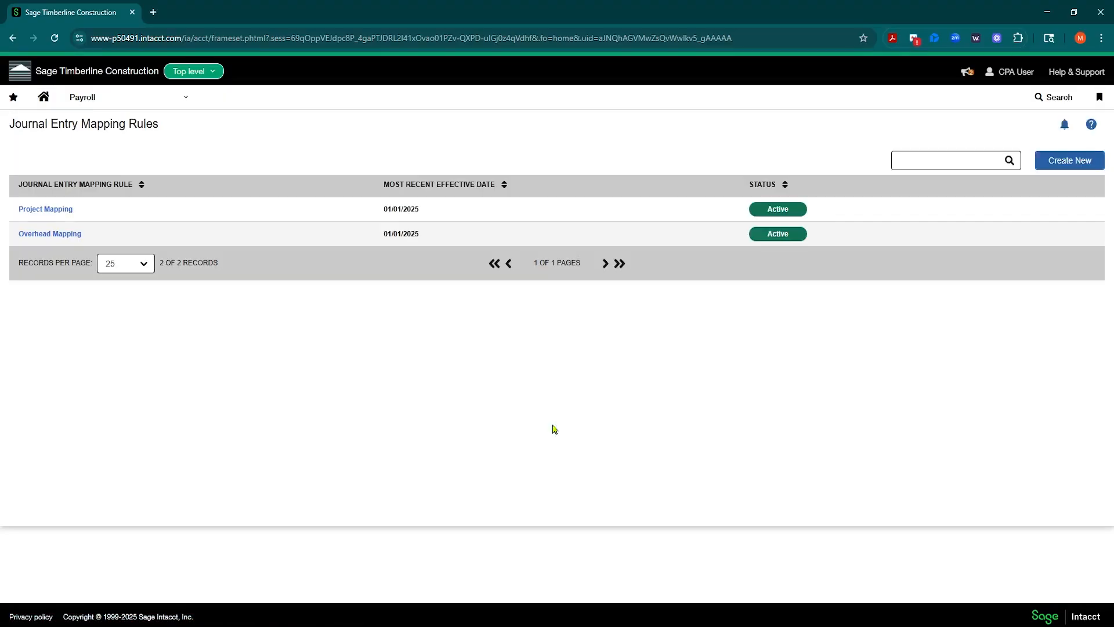
# Create a journal entry mapping rule with the identifier Admin Mapping.
pyautogui.click(1061, 165)
pyautogui.click(205, 202)
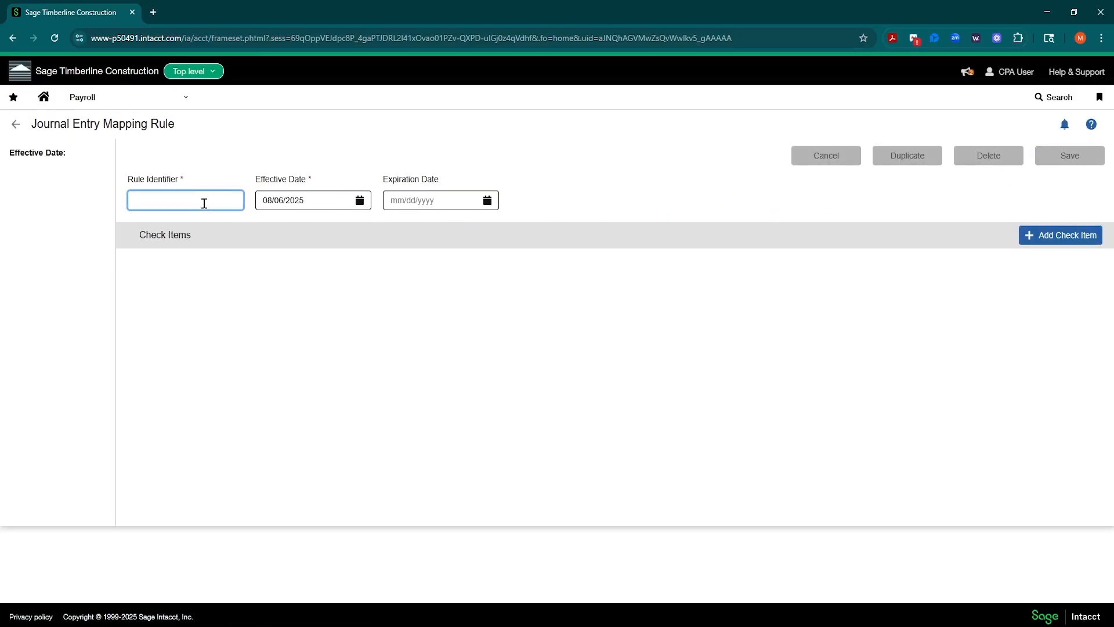
pyautogui.write('Admin W')
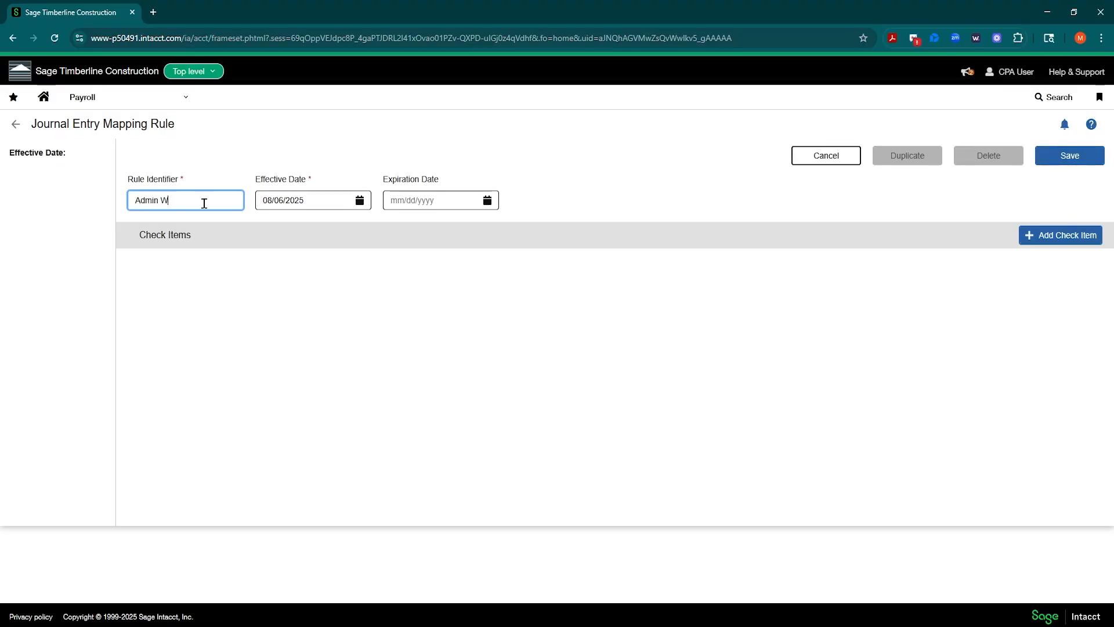
pyautogui.press('BackSpace')
pyautogui.write('Mapping')
# Set the Admin Mapping rule's effective date to 01/01/2025, save it and return to the rules list.
pyautogui.click(360, 200)
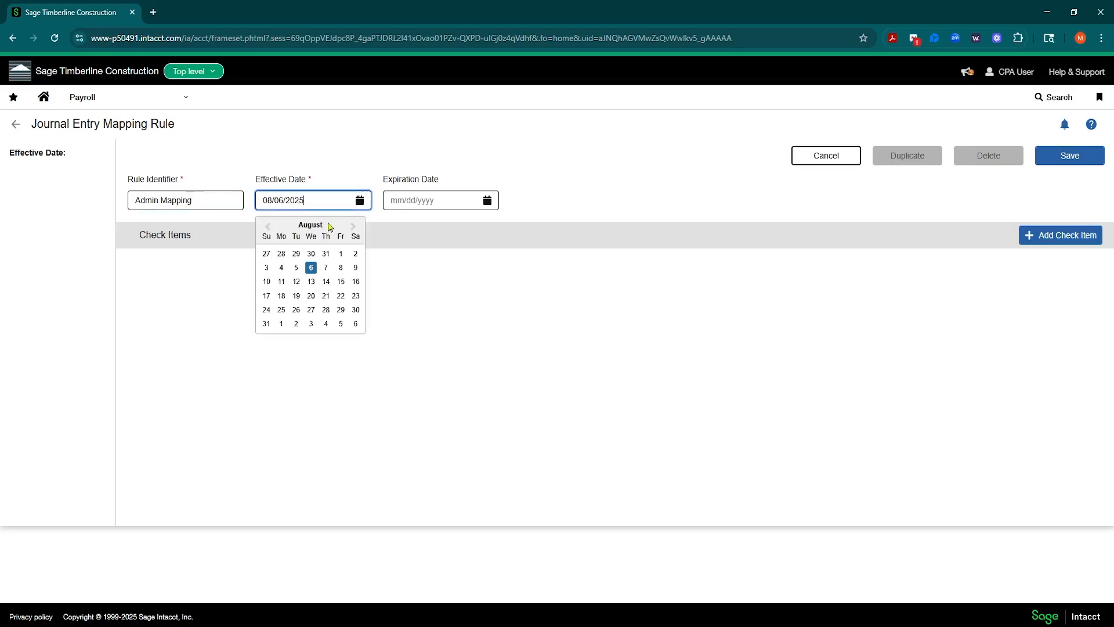
pyautogui.click(266, 227)
pyautogui.click(266, 227)
pyautogui.click(266, 226)
pyautogui.click(265, 227)
pyautogui.click(266, 227)
pyautogui.click(266, 226)
pyautogui.click(266, 226)
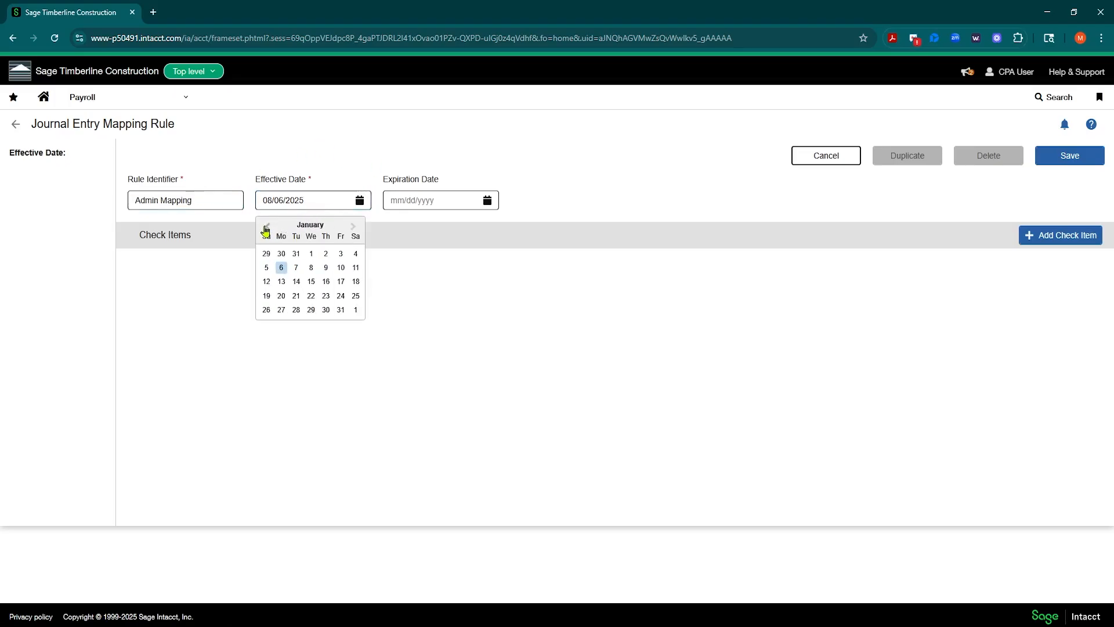
pyautogui.click(312, 253)
pyautogui.click(1070, 155)
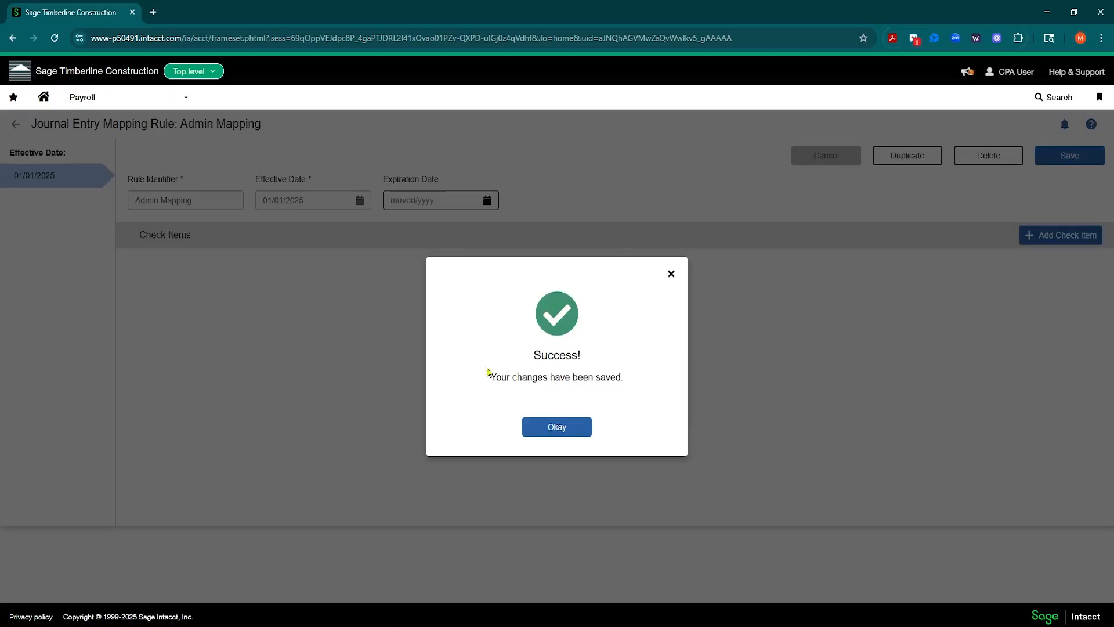
pyautogui.click(559, 428)
pyautogui.click(16, 123)
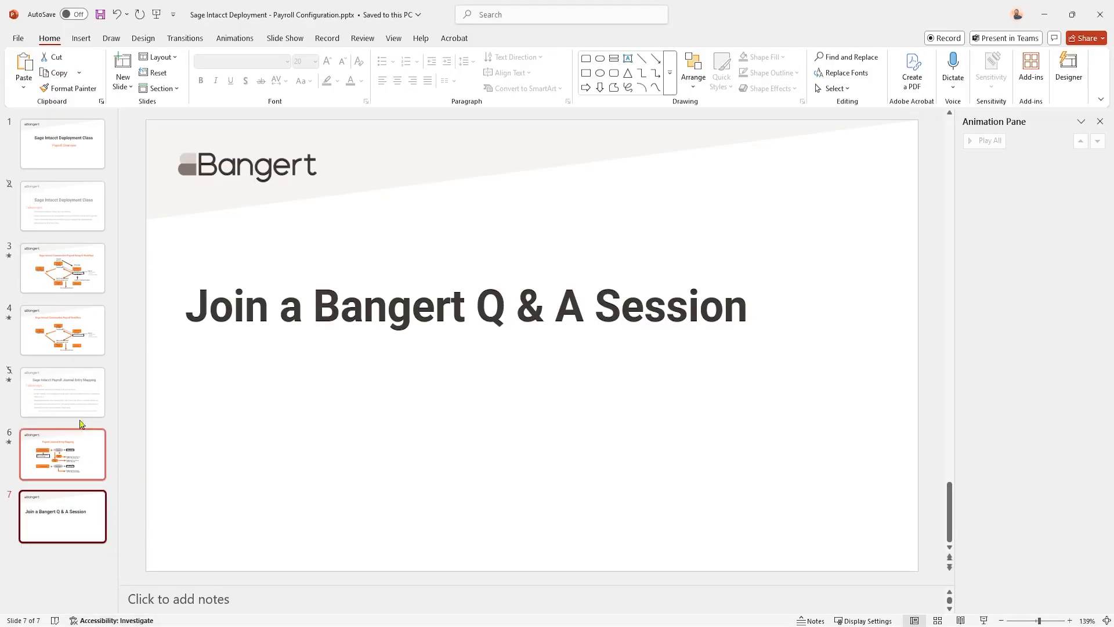
# Review the GL mappings on the Payroll Journal Entry Mapping slide in PowerPoint, especially Shop Mapping, and return to Sage Intacct.
pyautogui.click(75, 459)
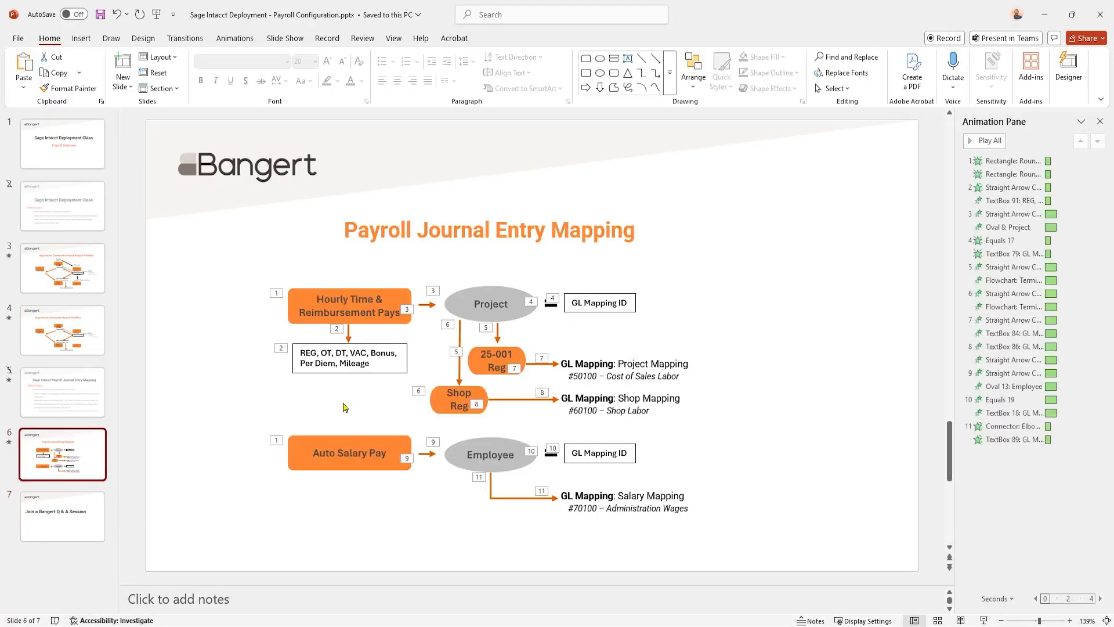
pyautogui.click(509, 422)
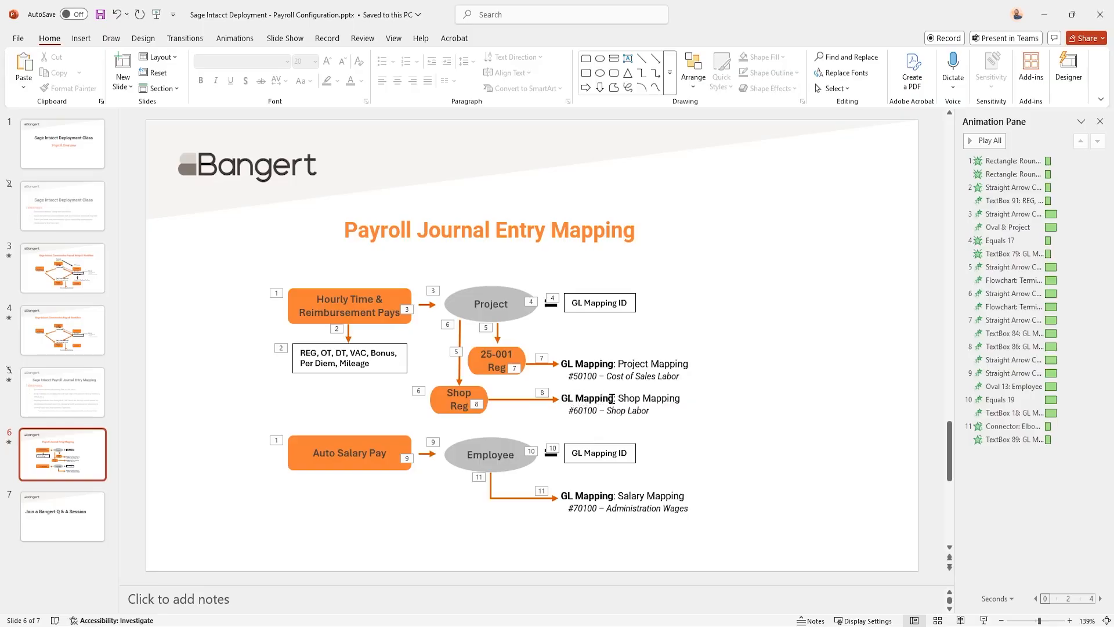
pyautogui.moveTo(619, 401); pyautogui.dragTo(681, 399)
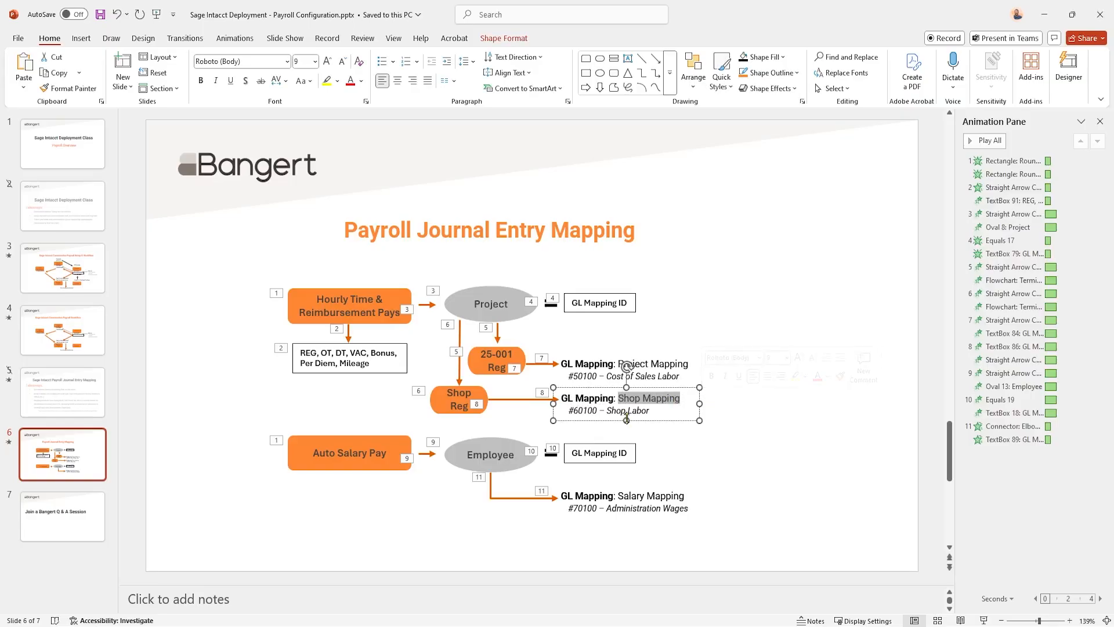
pyautogui.click(1045, 15)
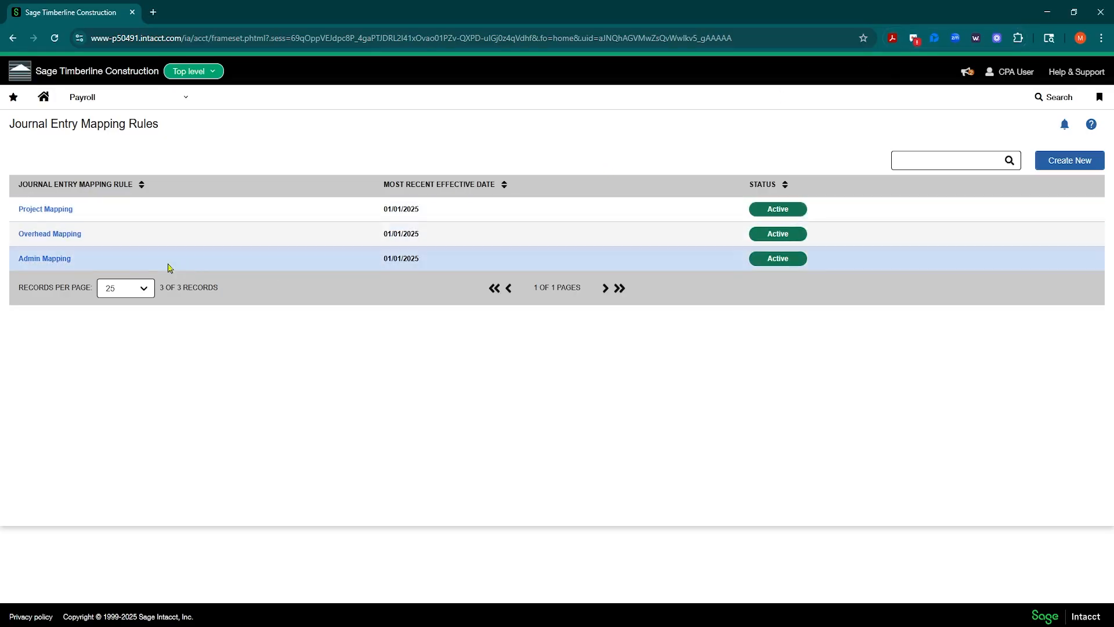
# Open the Project Mapping rule, add a check item to it and expand the new item.
pyautogui.click(46, 210)
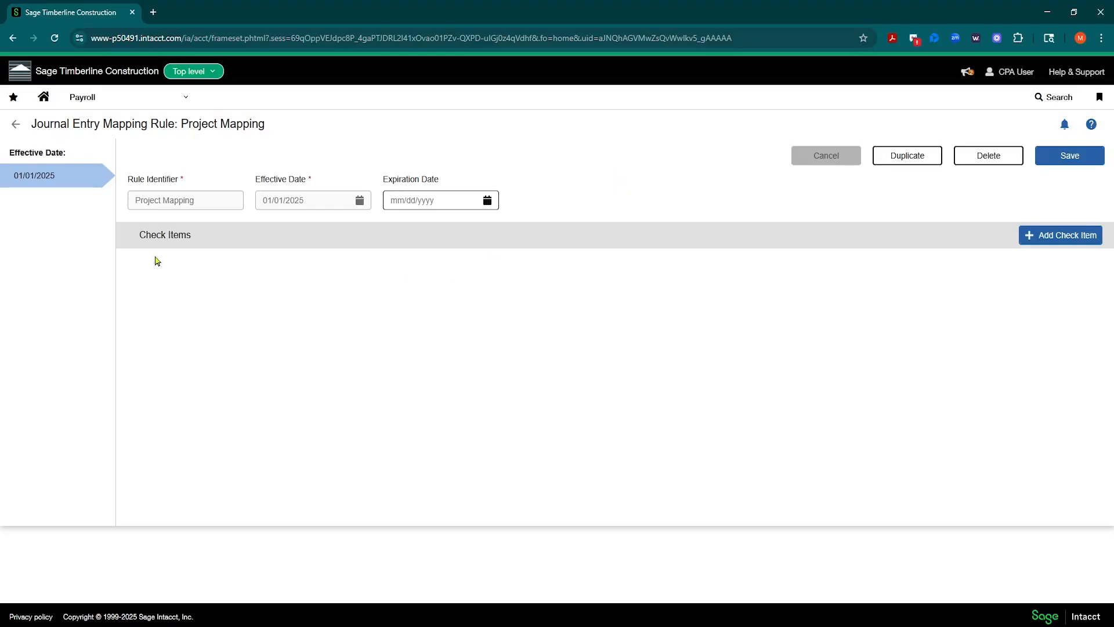
pyautogui.moveTo(139, 235); pyautogui.dragTo(407, 236)
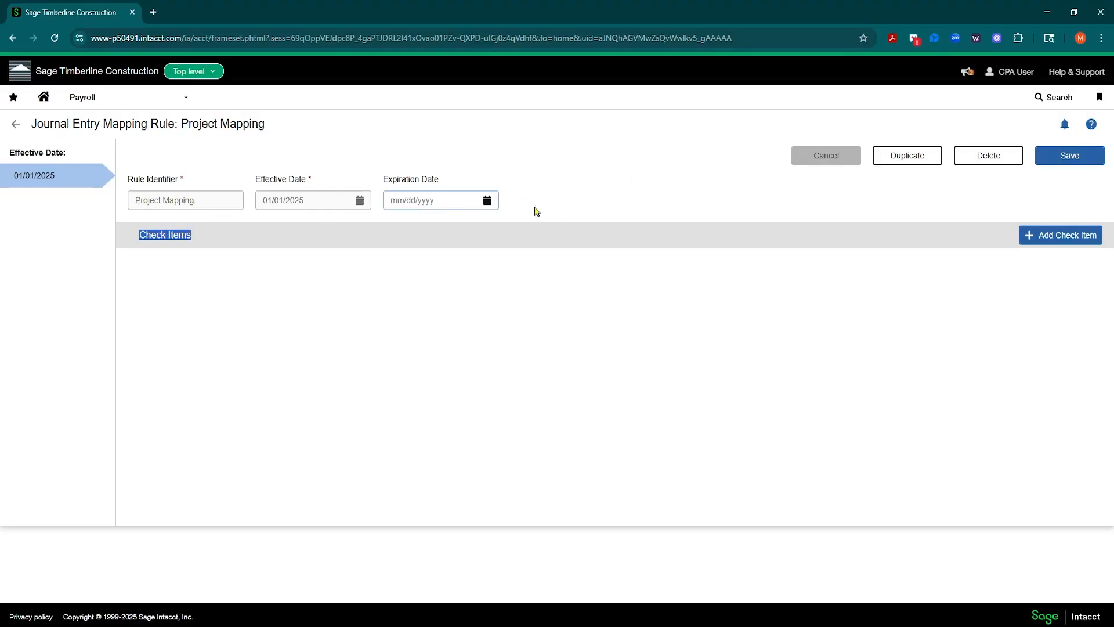
pyautogui.click(597, 195)
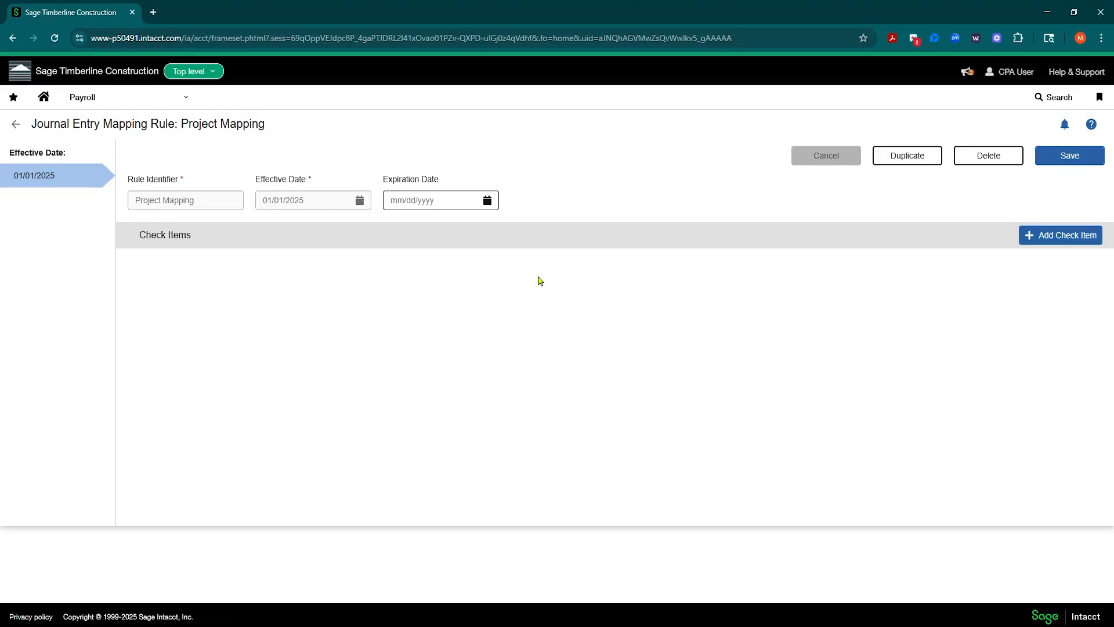
pyautogui.click(1033, 239)
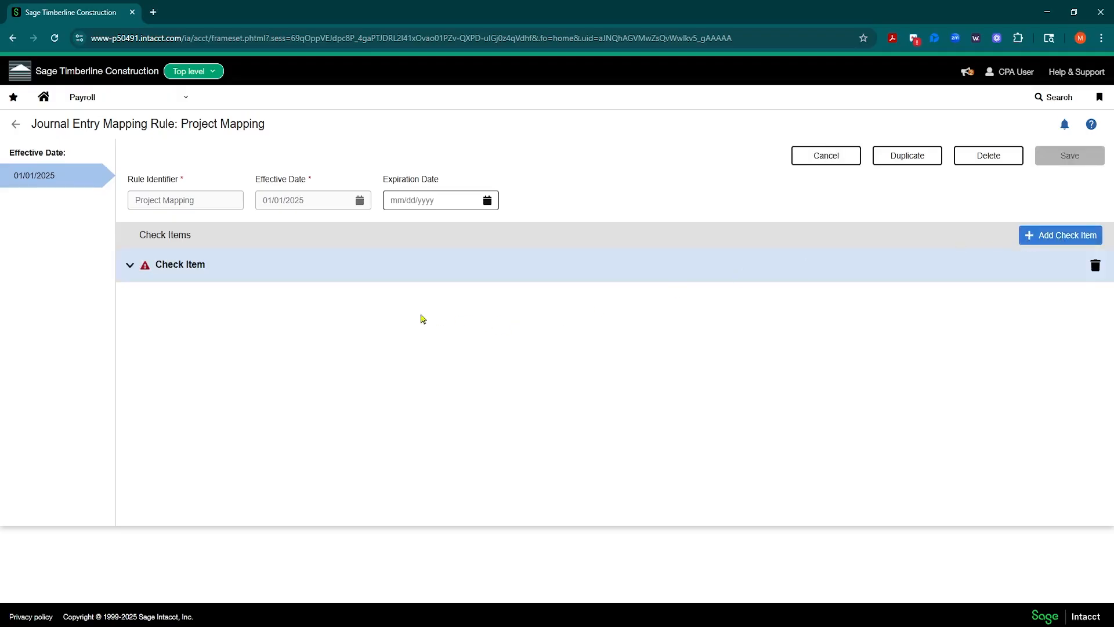
pyautogui.click(130, 265)
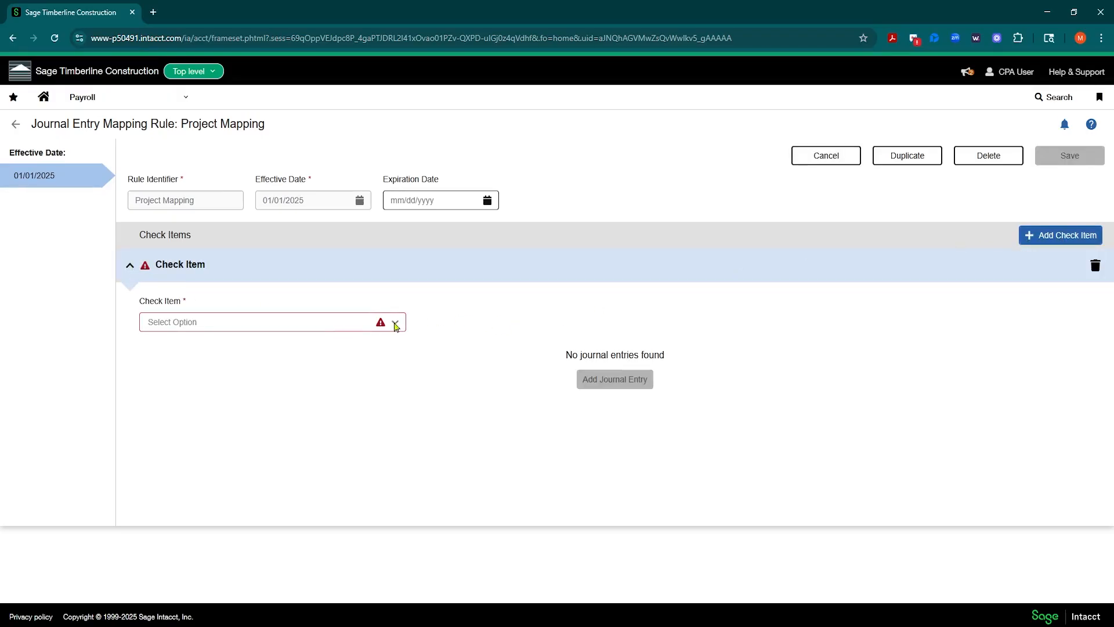
# Choose Gross Pay - REG as the new check item in the Project Mapping rule.
pyautogui.click(396, 326)
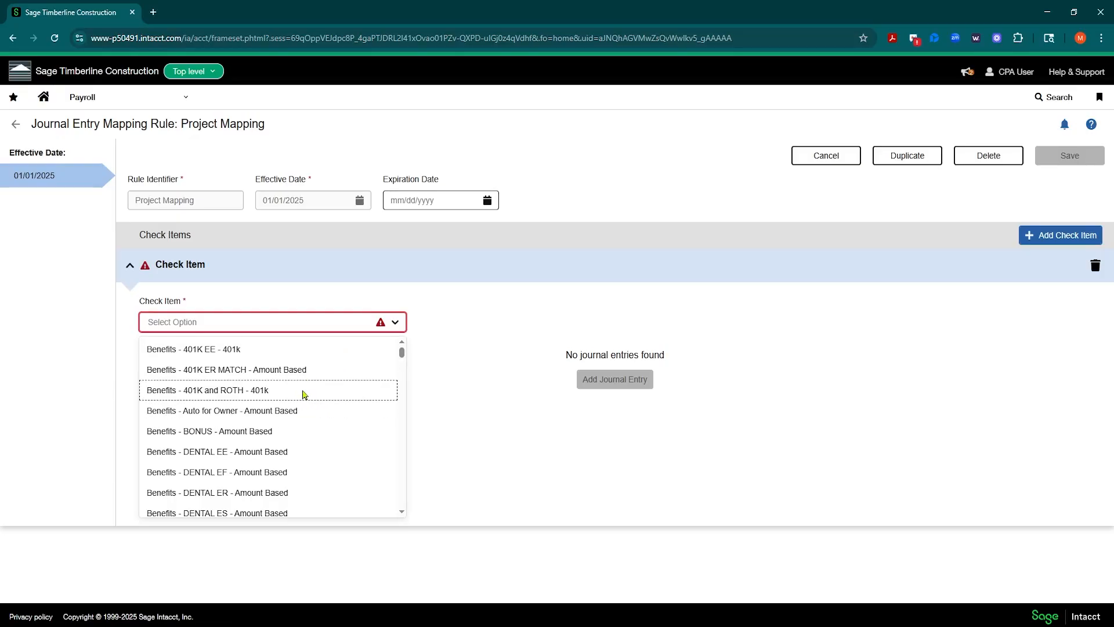
pyautogui.scroll(-4, 304, 398)
pyautogui.scroll(-10, 303, 398)
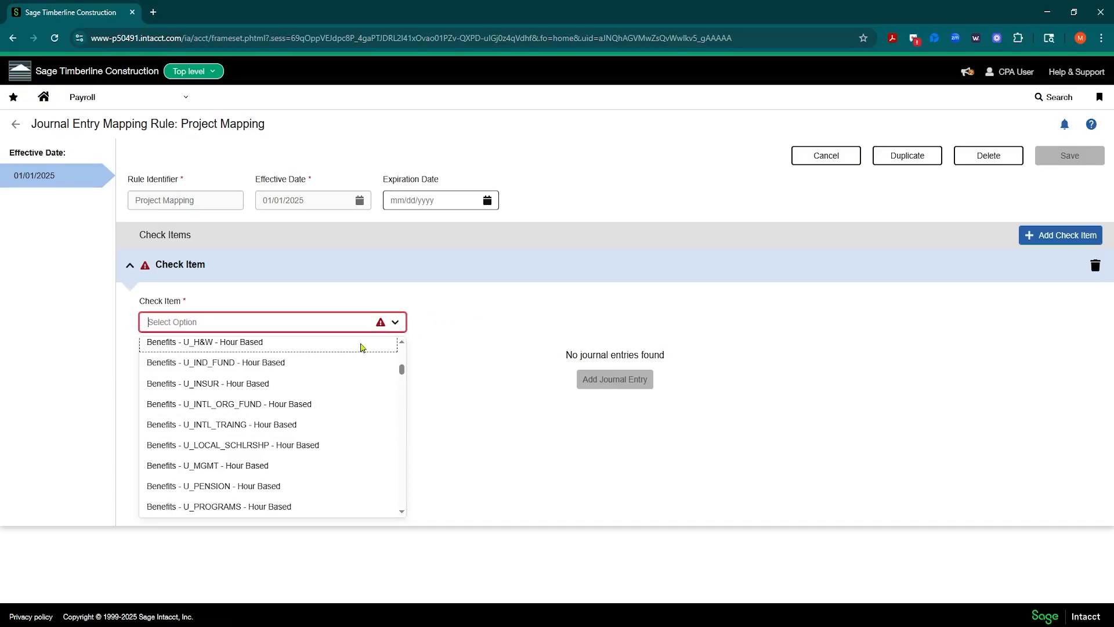
pyautogui.write('re')
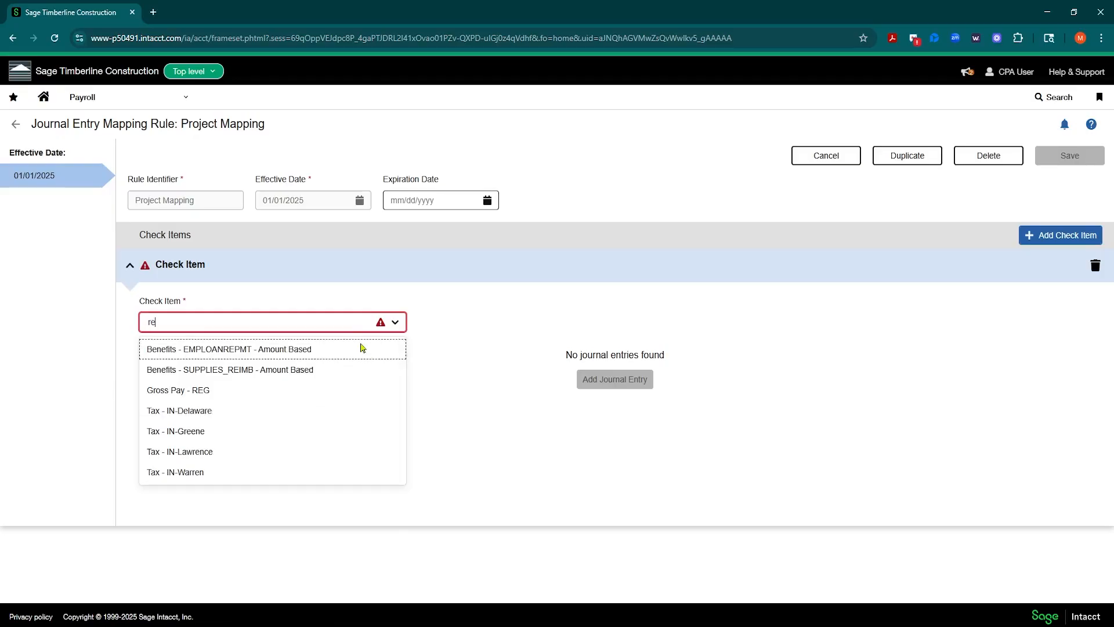
pyautogui.press('BackSpace')
pyautogui.press('BackSpace')
pyautogui.write('wa')
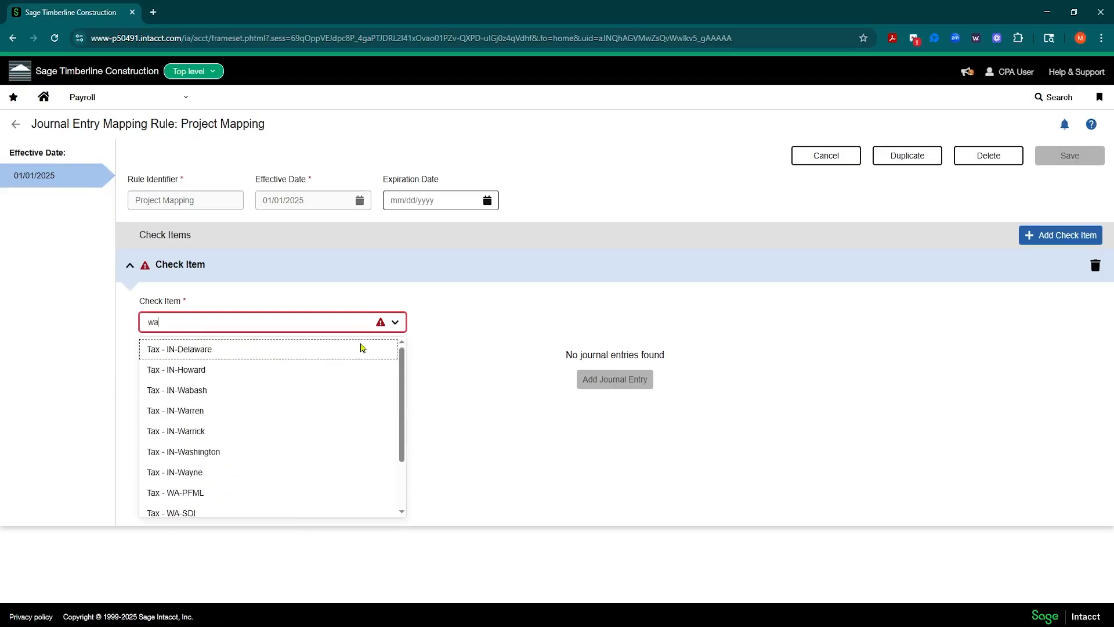
pyautogui.press('BackSpace')
pyautogui.press('BackSpace')
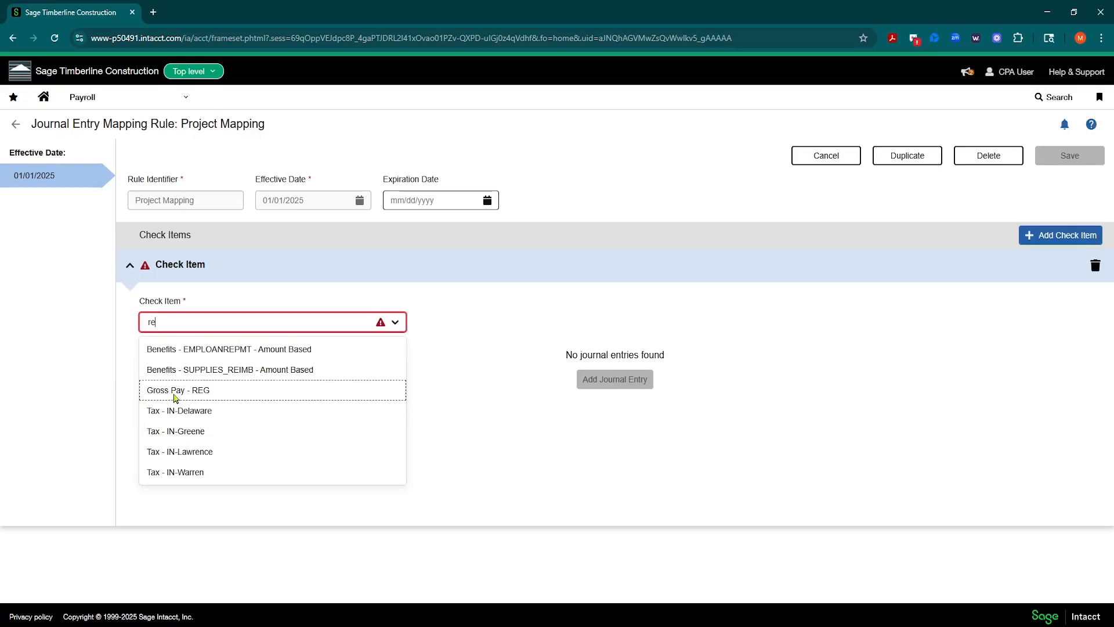
pyautogui.press('BackSpace')
pyautogui.press('BackSpace')
pyautogui.write('gr')
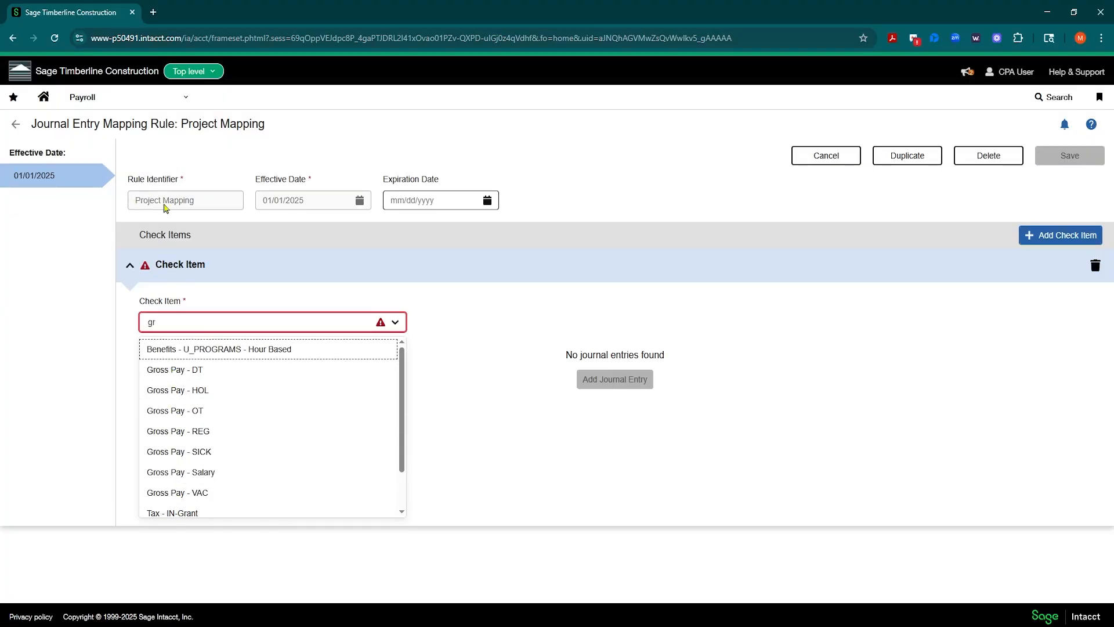
pyautogui.click(196, 432)
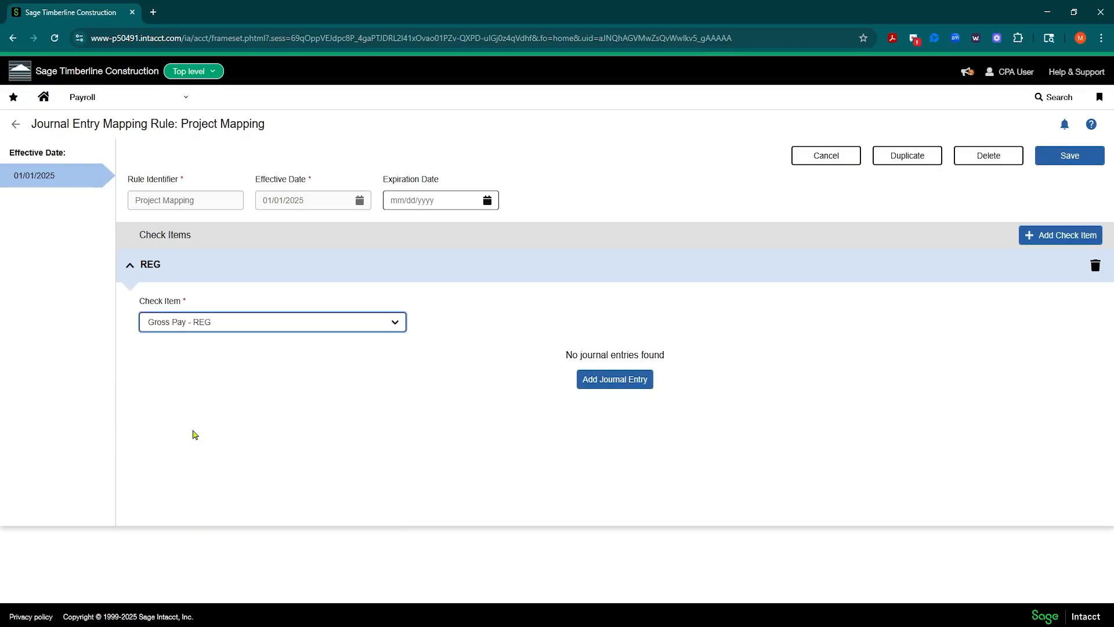
# Add a journal entry line to the REG check item with account 50100 (Cost of Sales - Labor) and batch date Check Date.
pyautogui.click(612, 383)
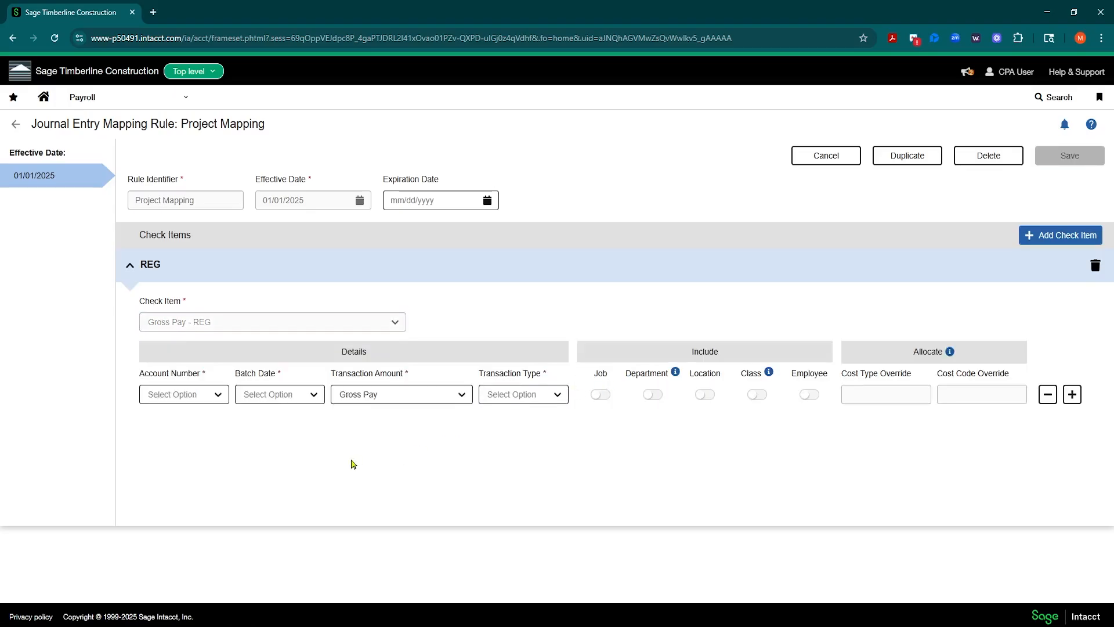
pyautogui.click(218, 399)
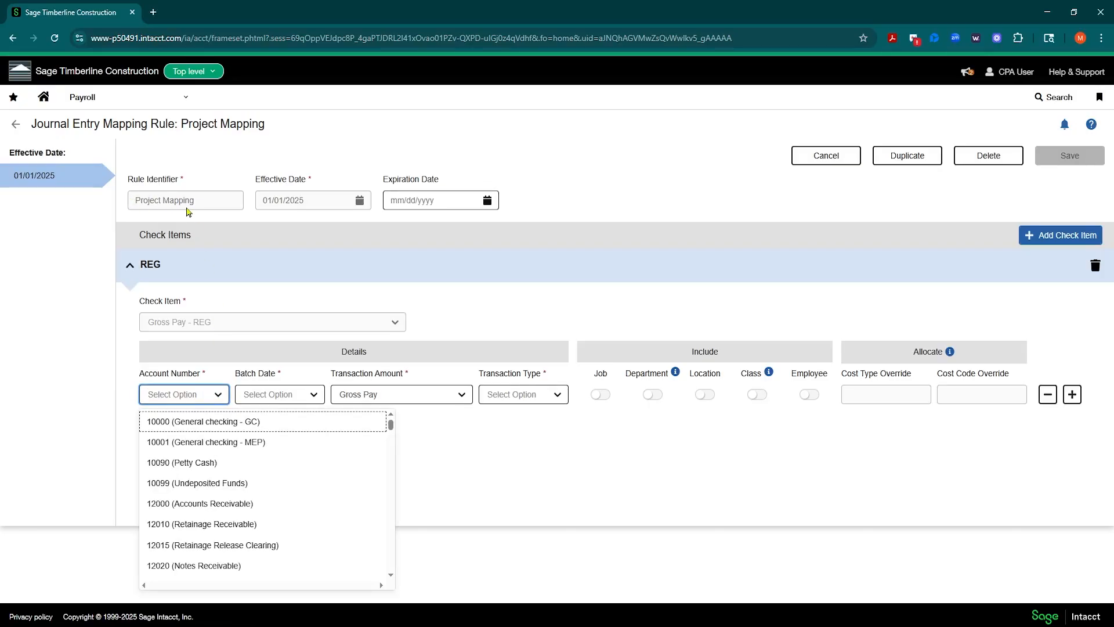
pyautogui.write('501')
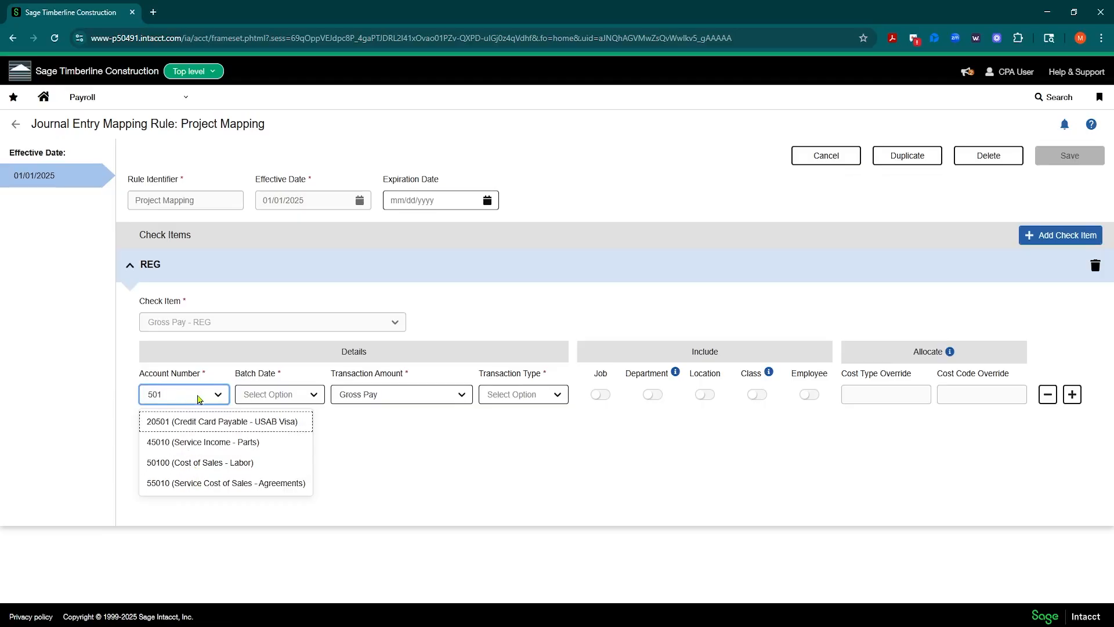
pyautogui.click(183, 464)
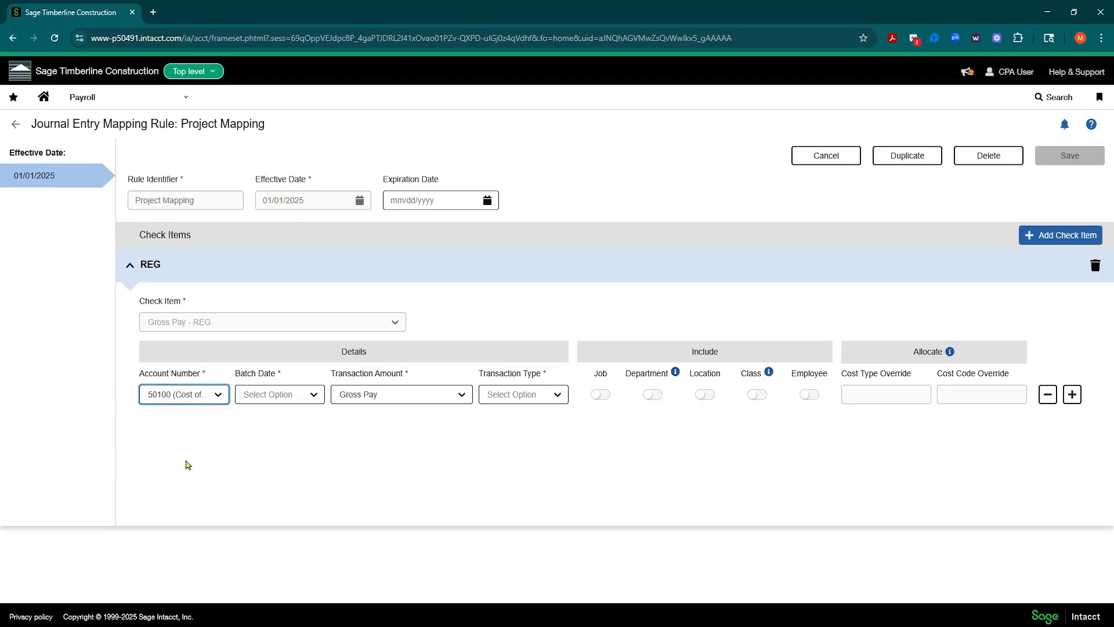
pyautogui.click(314, 399)
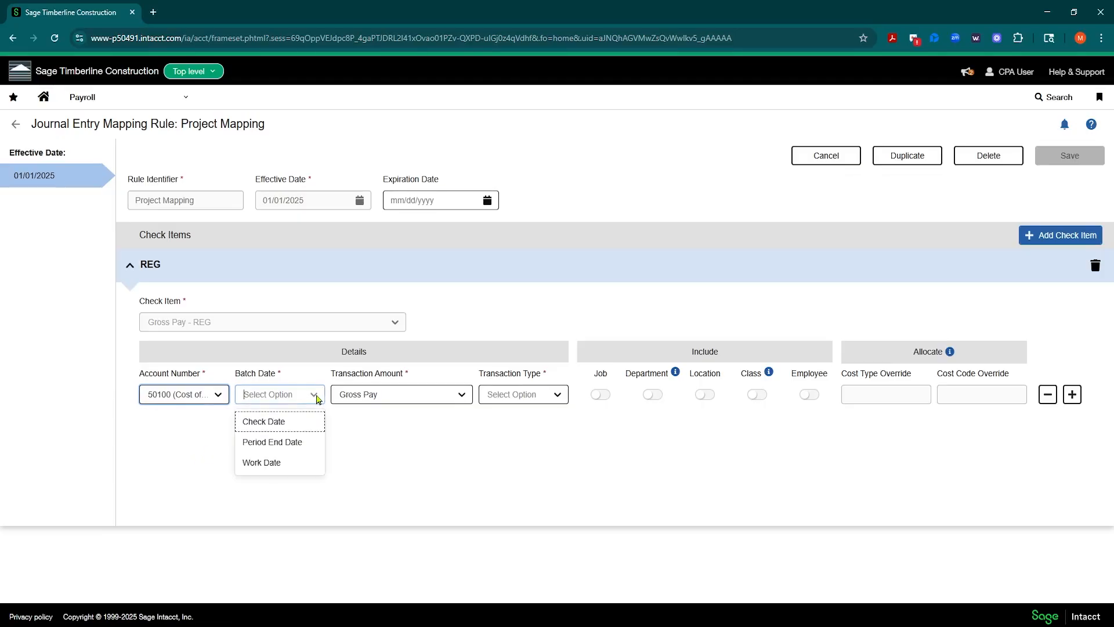
pyautogui.click(276, 425)
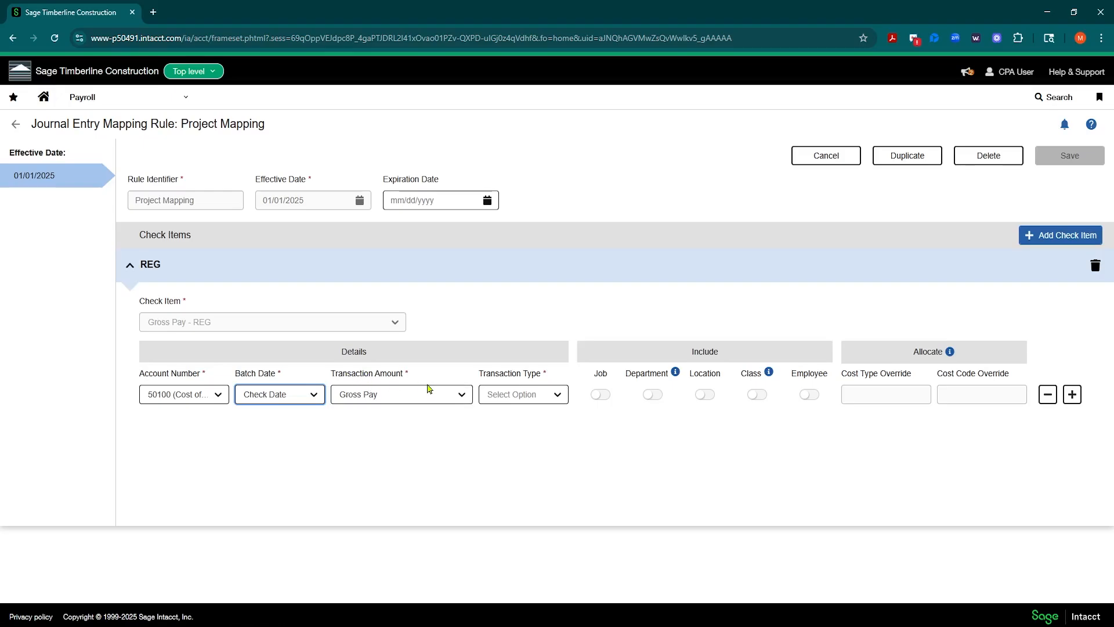
# Set the 50100 line's transaction amount to Gross Pay and its transaction type to Debit.
pyautogui.click(462, 395)
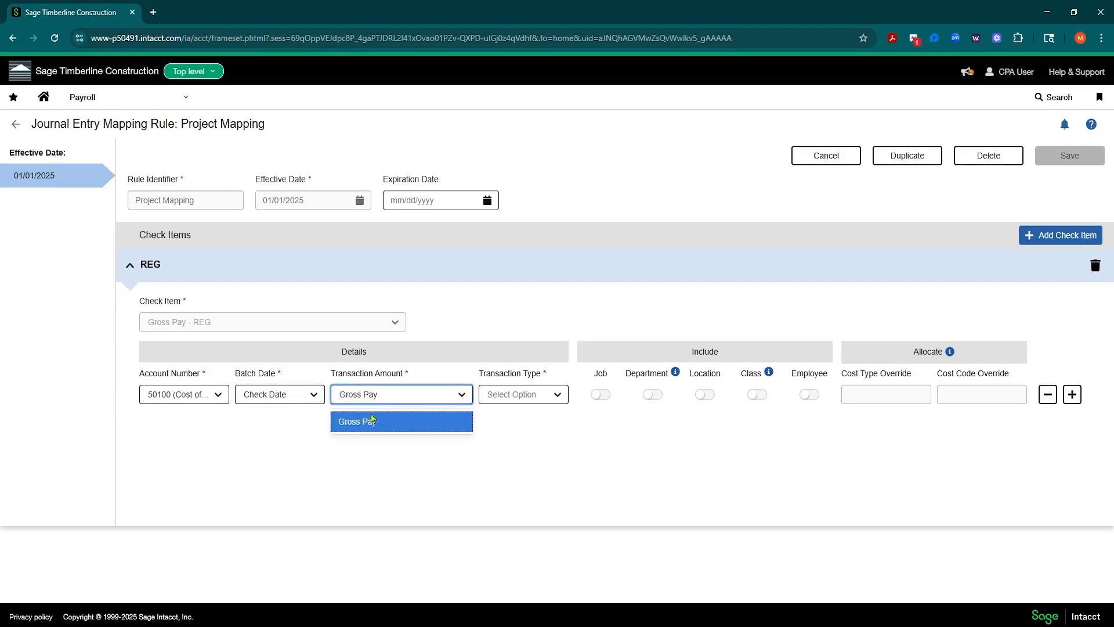
pyautogui.click(387, 426)
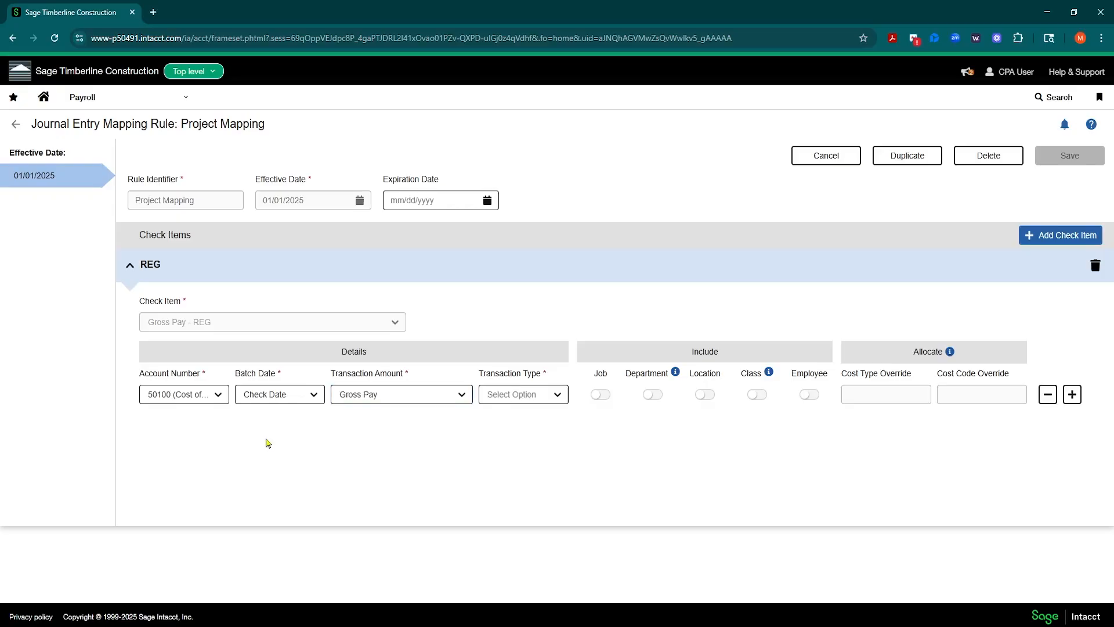
pyautogui.click(369, 397)
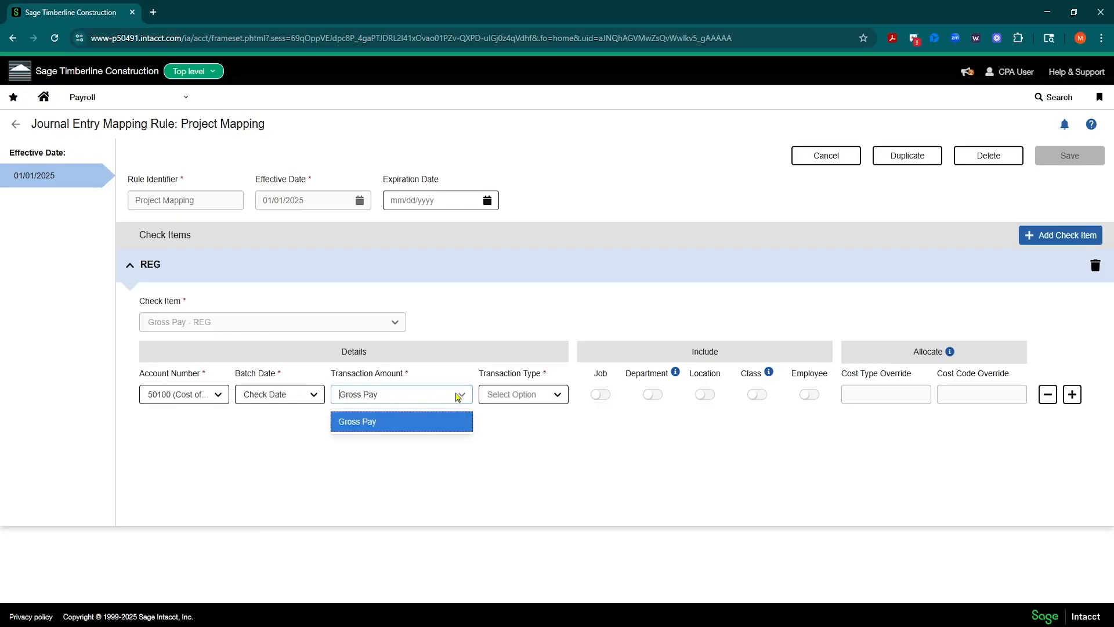
pyautogui.click(378, 422)
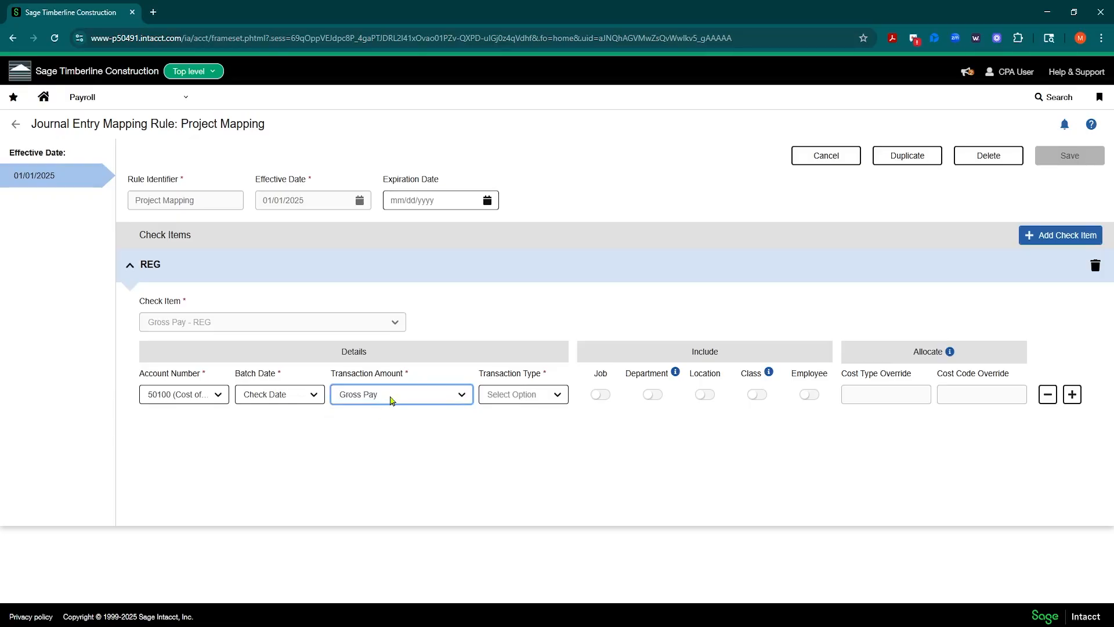
pyautogui.click(556, 400)
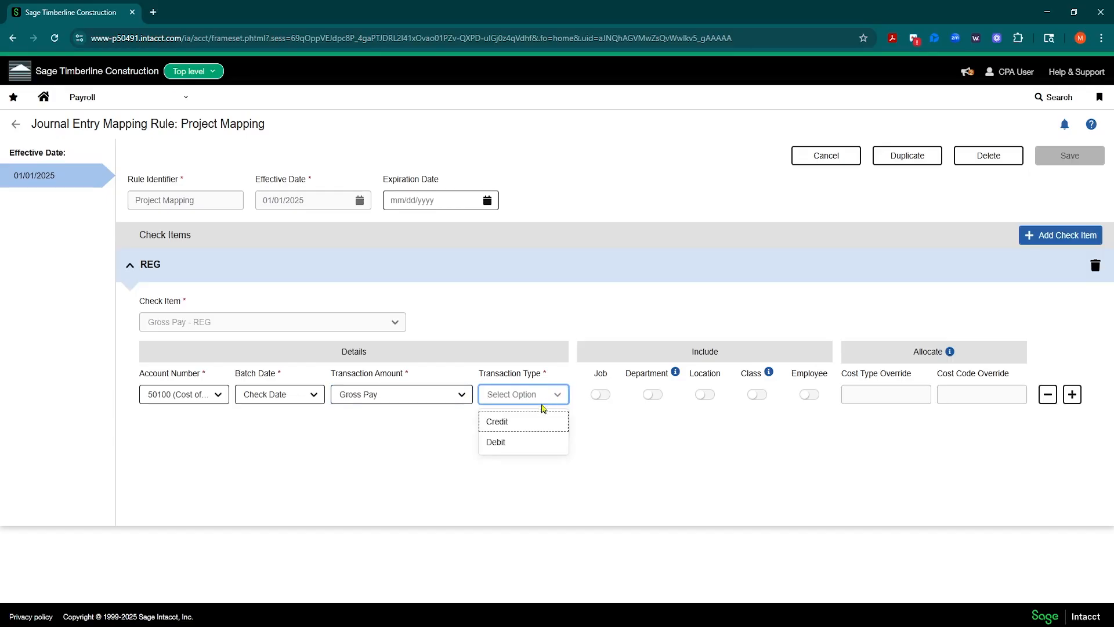
pyautogui.click(496, 443)
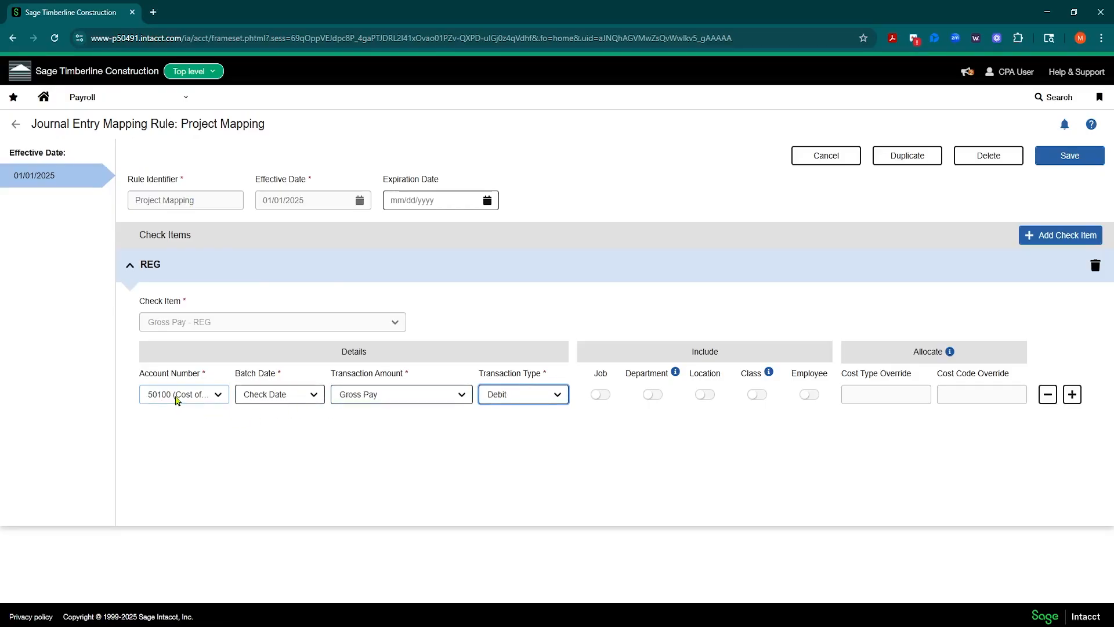
# Include the Job, Department and Location dimensions on the 50100 debit line.
pyautogui.click(606, 398)
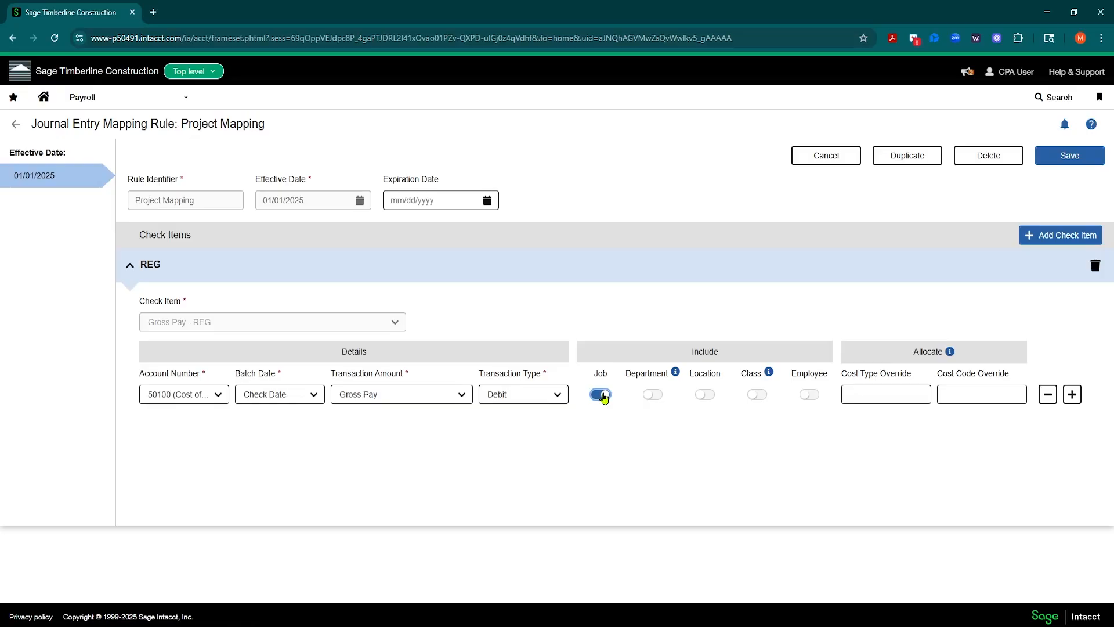
pyautogui.click(654, 394)
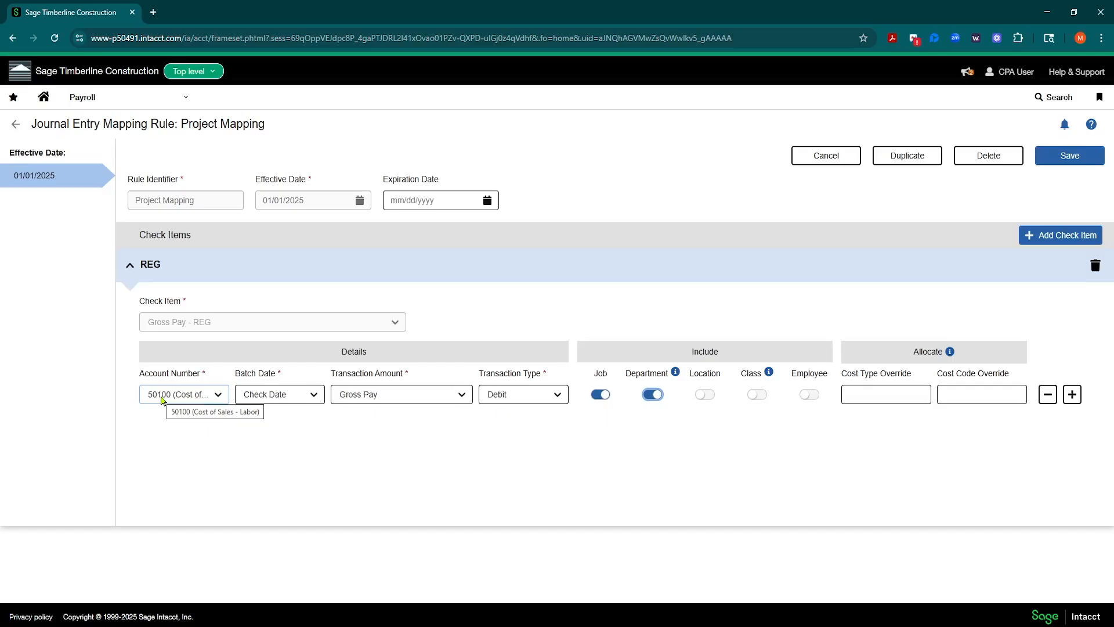
pyautogui.click(712, 397)
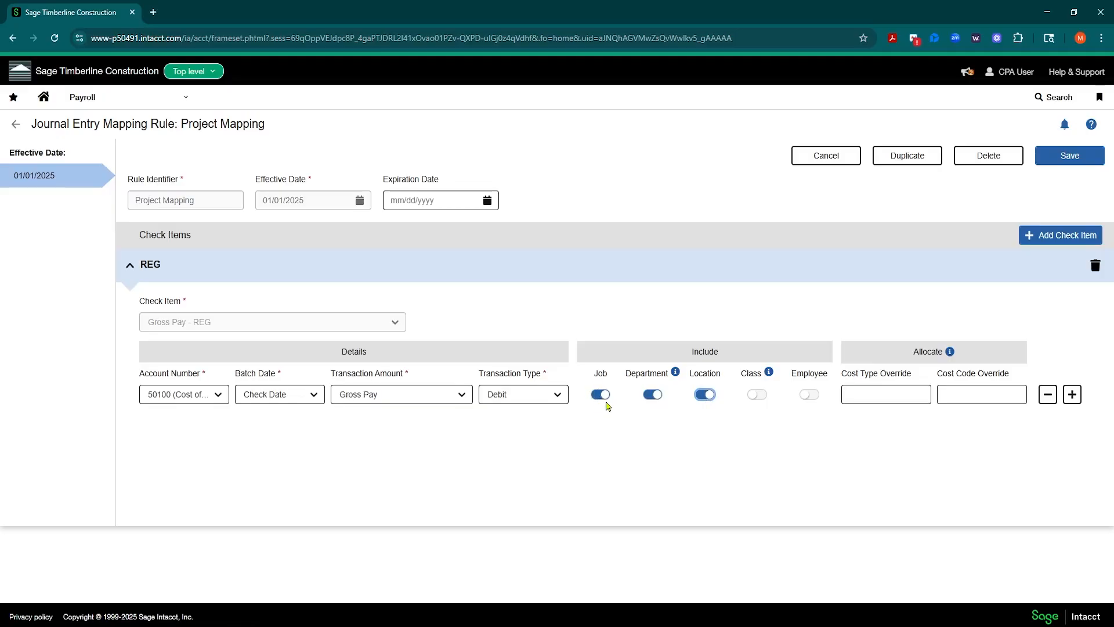
# Try including the Class dimension on the 50100 line, reading its info note, and exclude it again.
pyautogui.click(756, 398)
pyautogui.moveTo(771, 374)
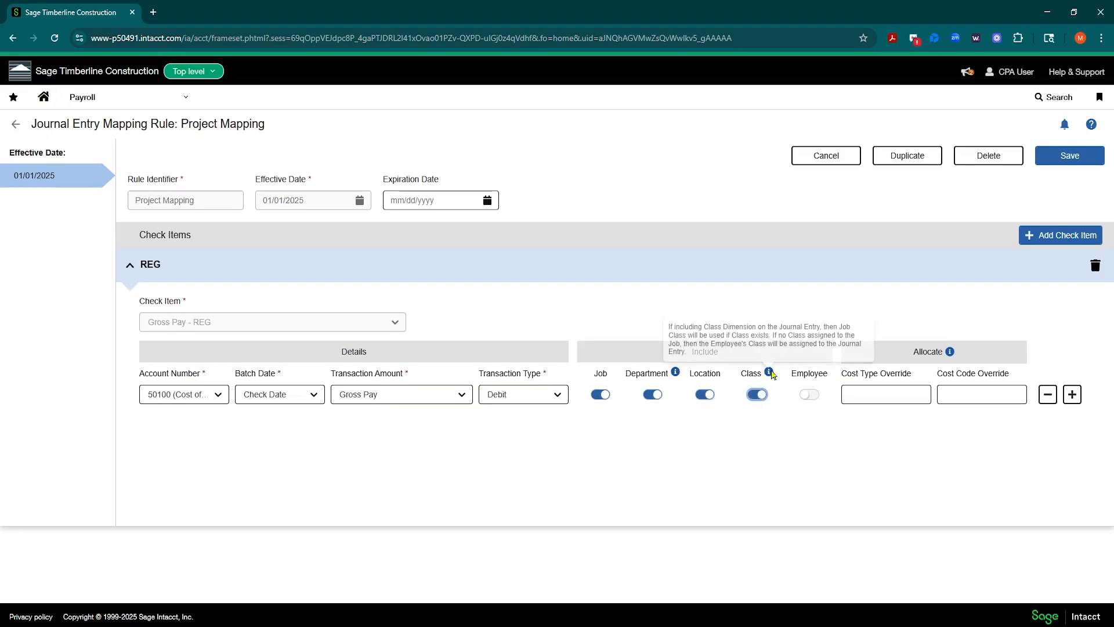
pyautogui.click(757, 397)
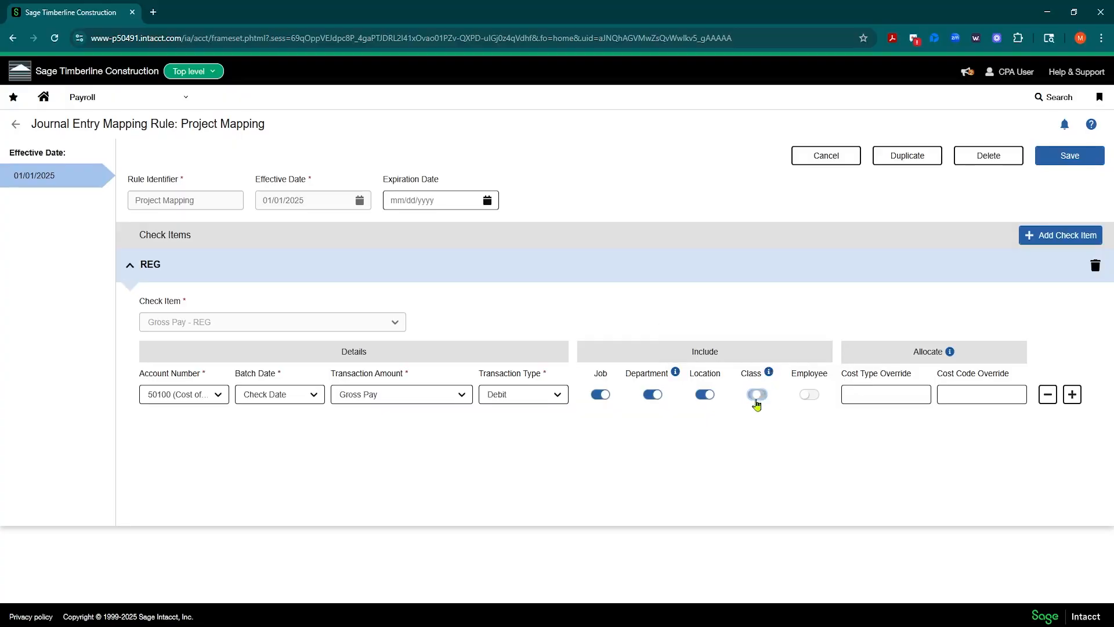
pyautogui.click(757, 396)
pyautogui.click(755, 396)
pyautogui.click(882, 394)
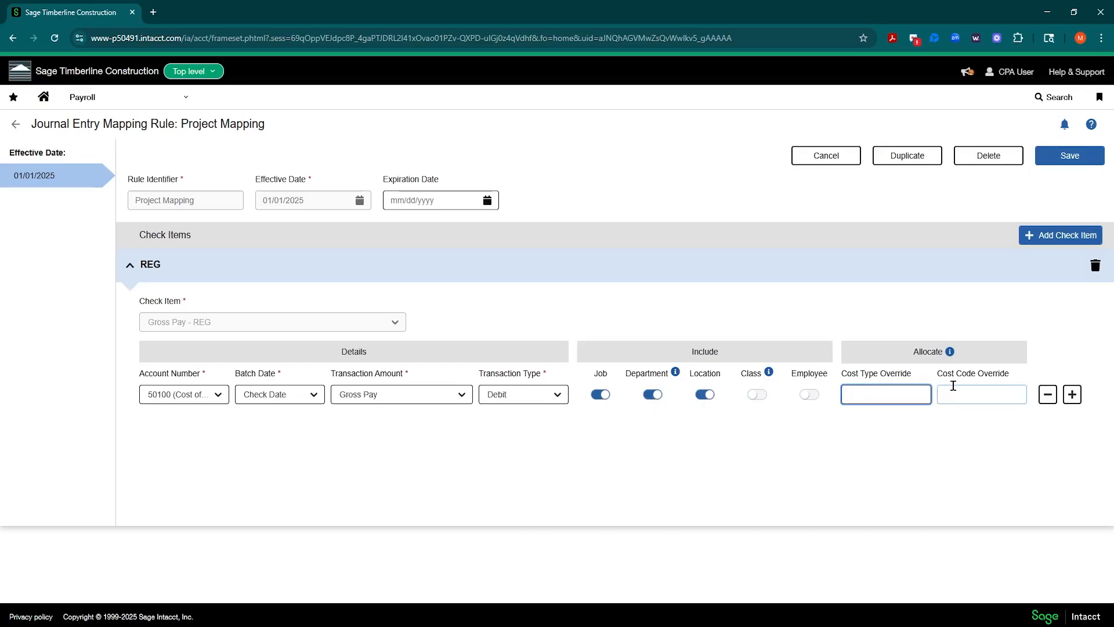
pyautogui.click(981, 389)
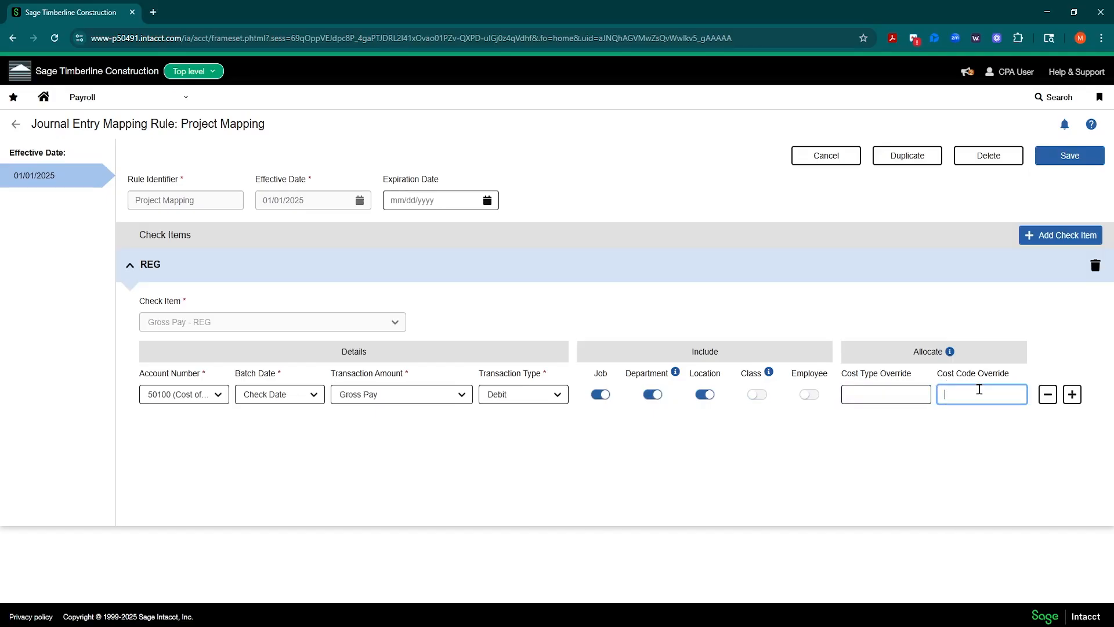
pyautogui.click(876, 394)
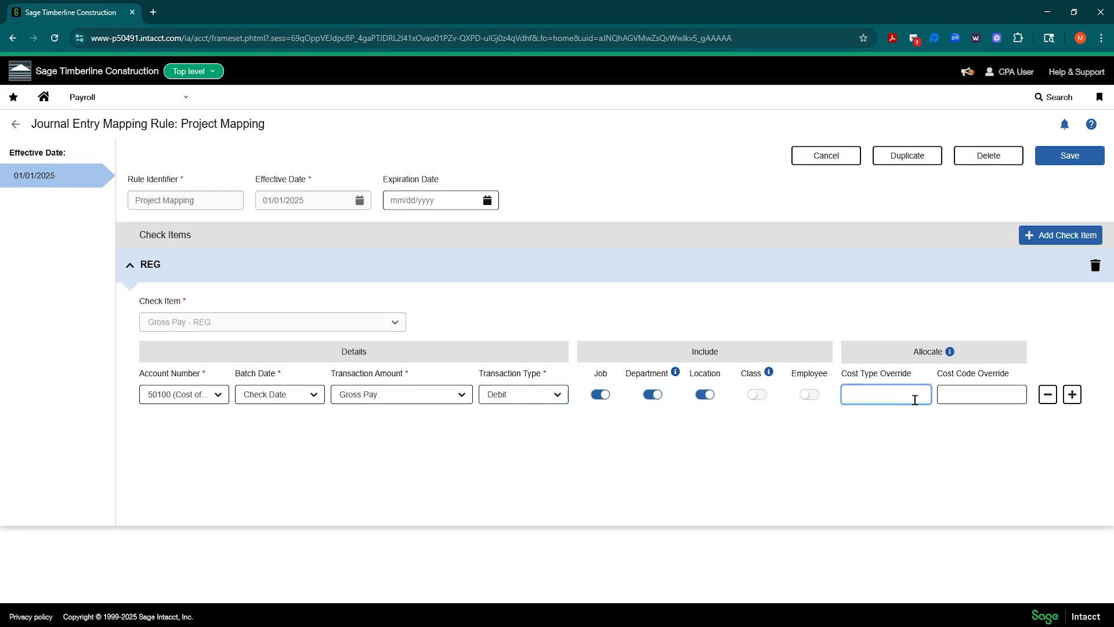
# Add a second journal entry line to the REG check item with account 19999 (Payroll Clearing Account).
pyautogui.click(1072, 396)
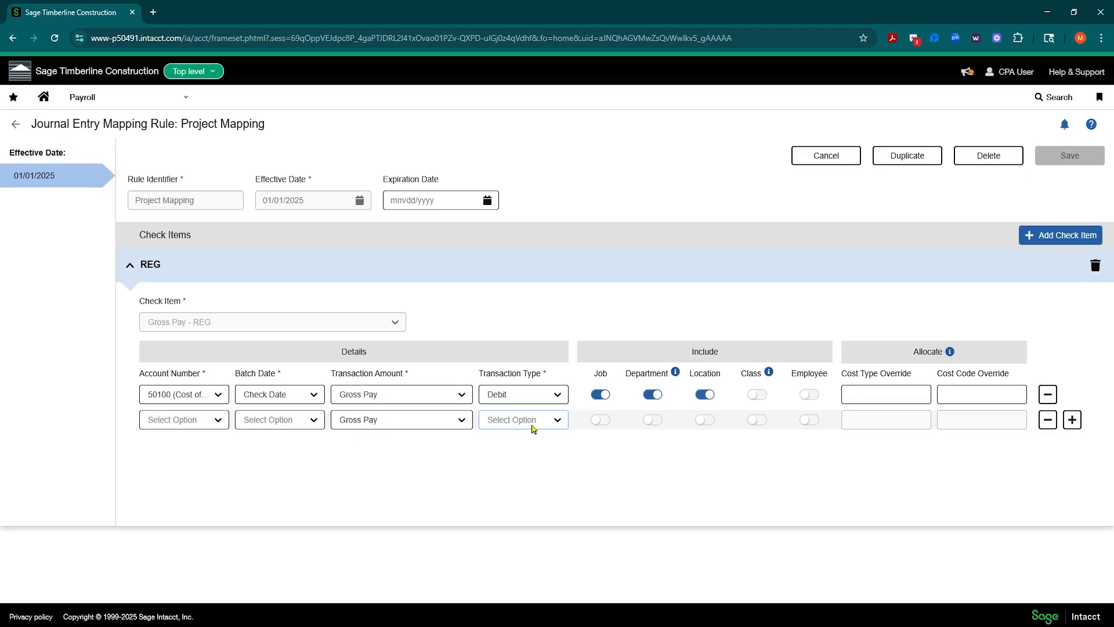
pyautogui.click(219, 421)
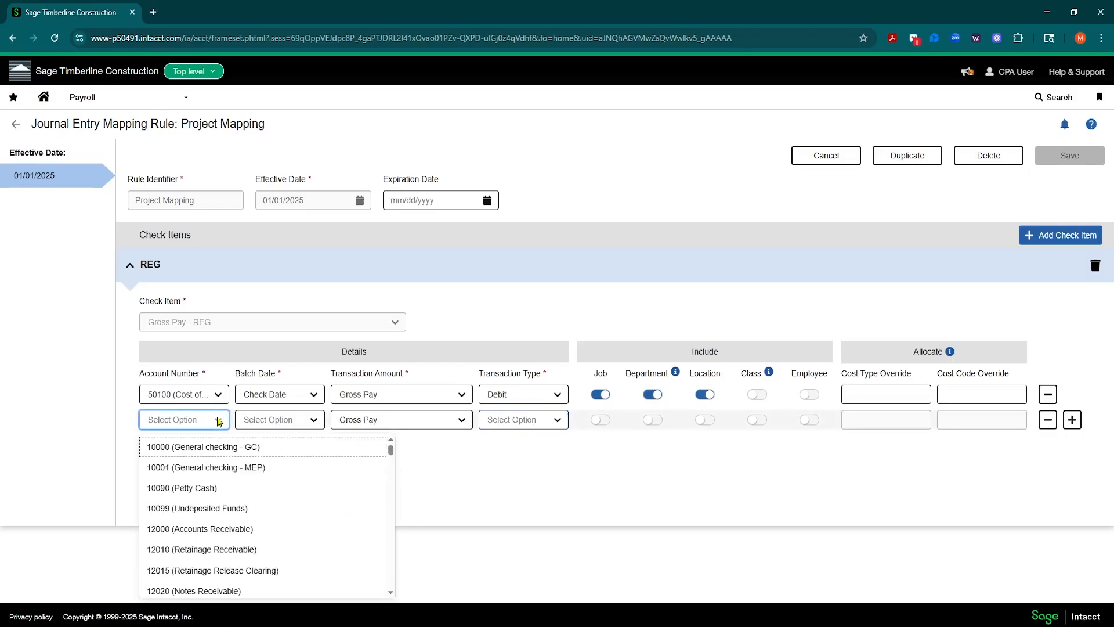
pyautogui.write('19')
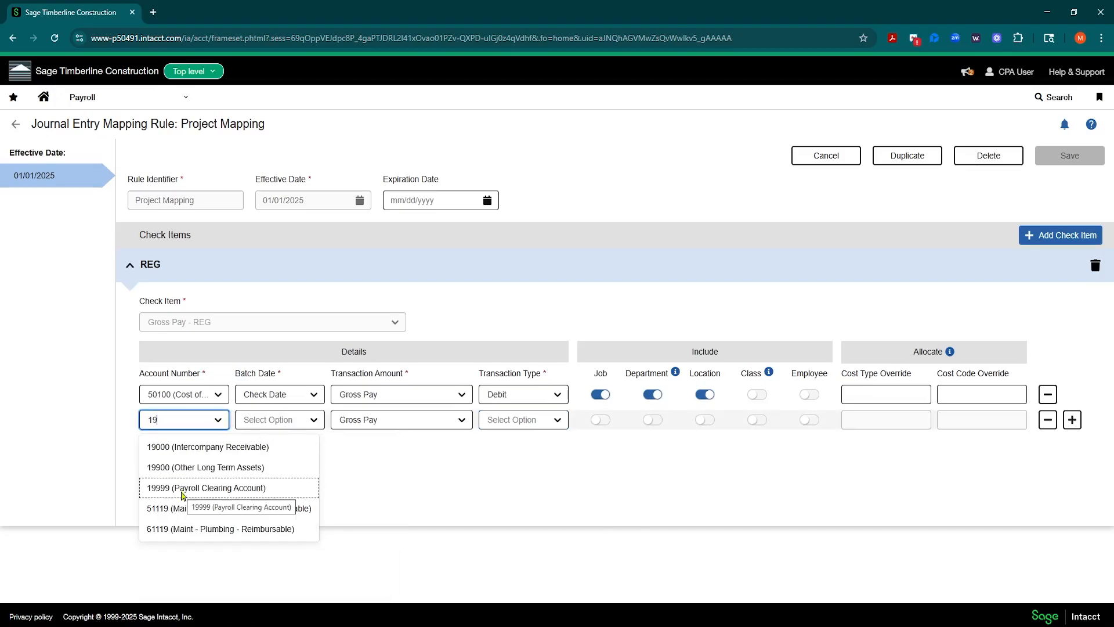
pyautogui.press('BackSpace')
pyautogui.press('BackSpace')
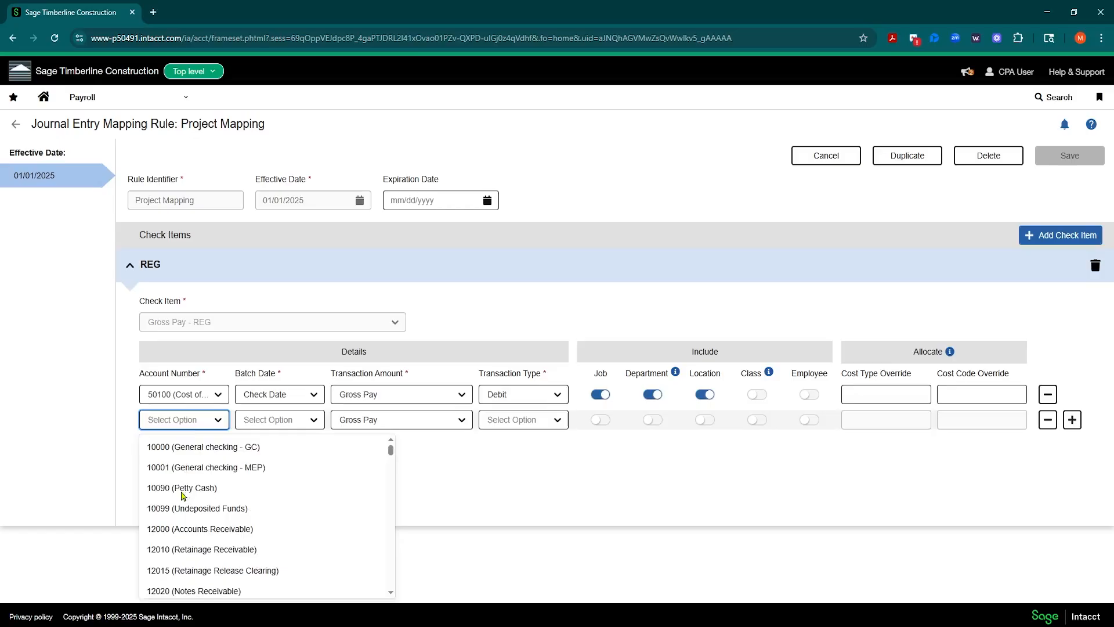
pyautogui.write('payr')
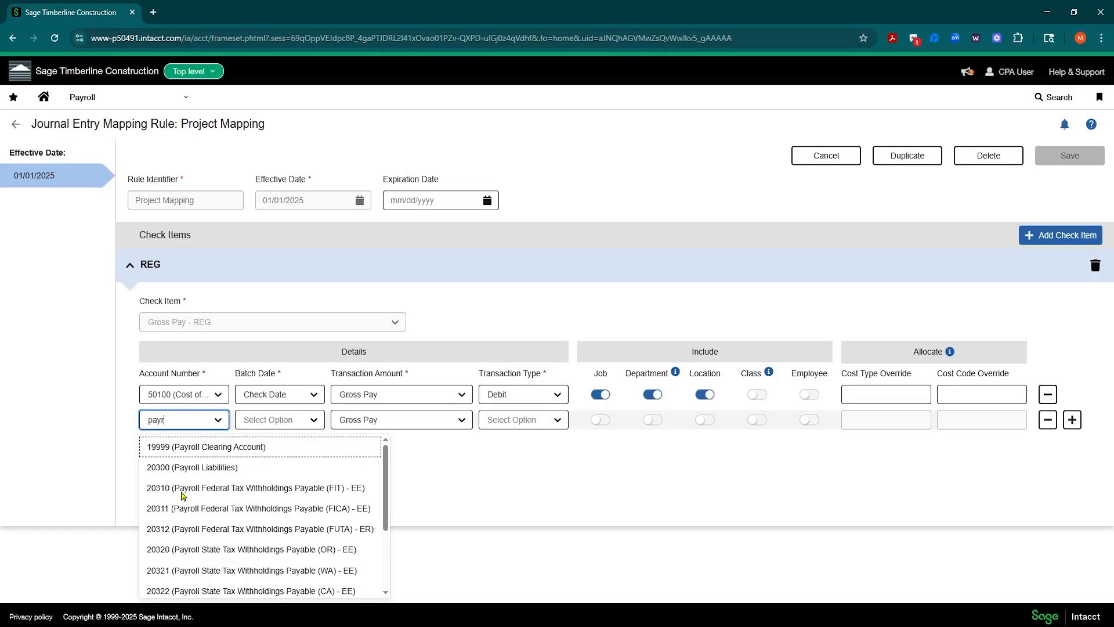
pyautogui.click(186, 447)
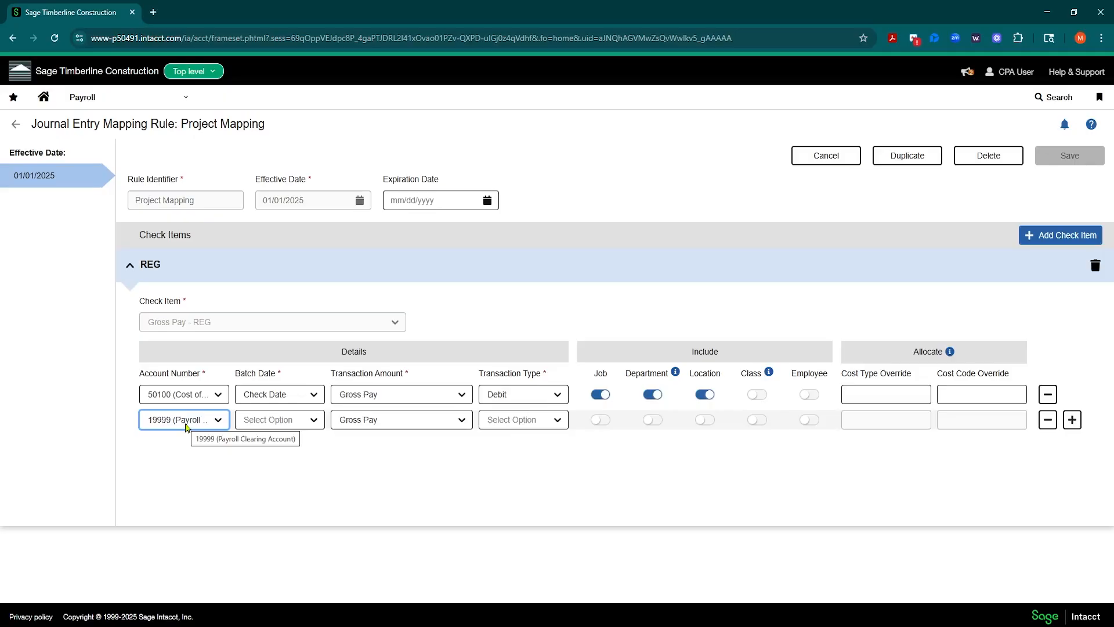
# Set the 19999 line's batch date to Check Date and its transaction type to Credit.
pyautogui.click(303, 420)
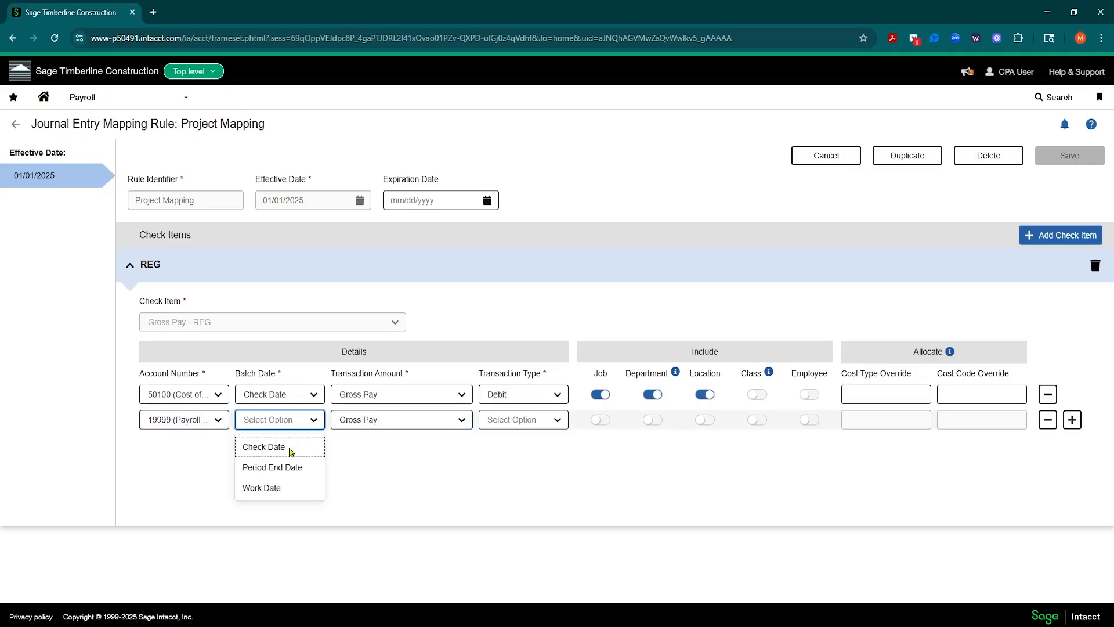
pyautogui.click(255, 447)
pyautogui.click(516, 421)
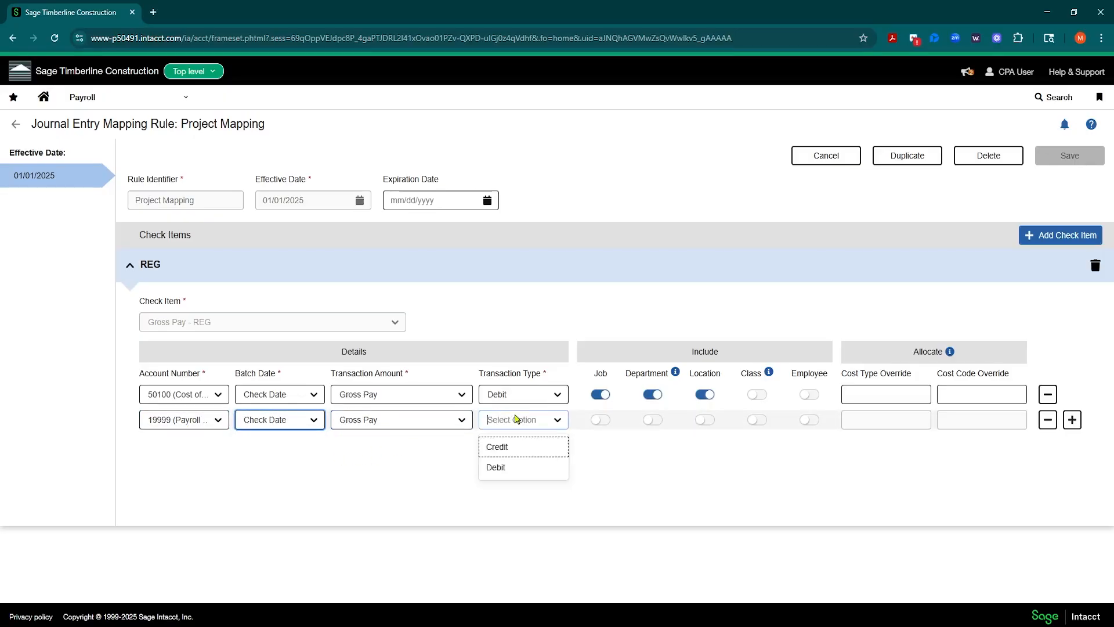
pyautogui.click(500, 452)
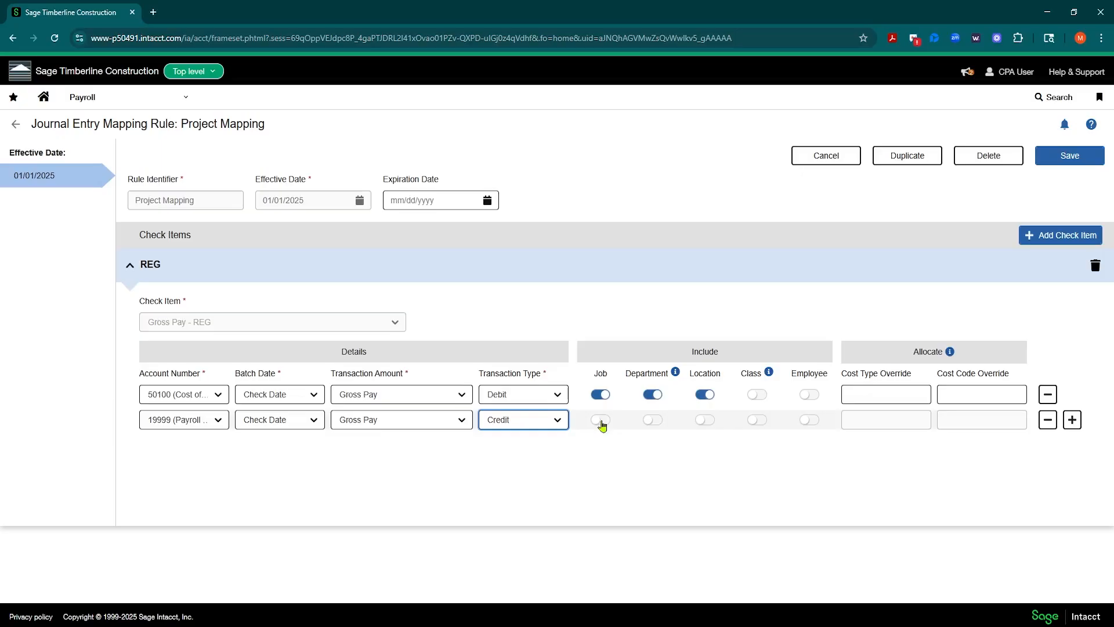
# Try including the Employee dimension on the 19999 credit line, exclude it again, and save the mapping rule.
pyautogui.click(809, 421)
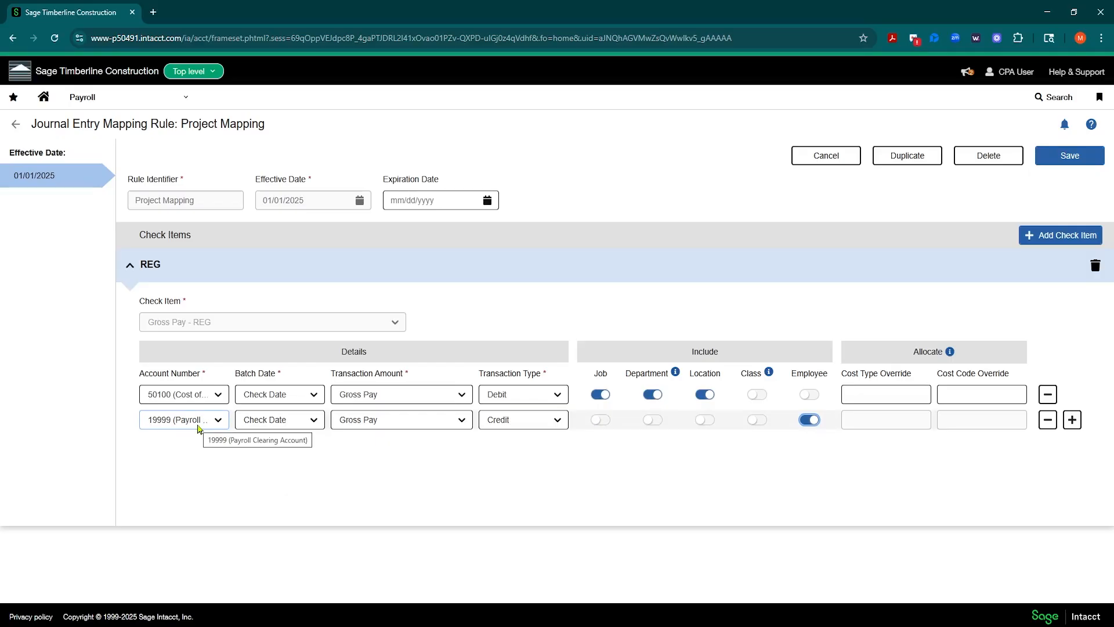
pyautogui.click(810, 422)
pyautogui.click(1072, 155)
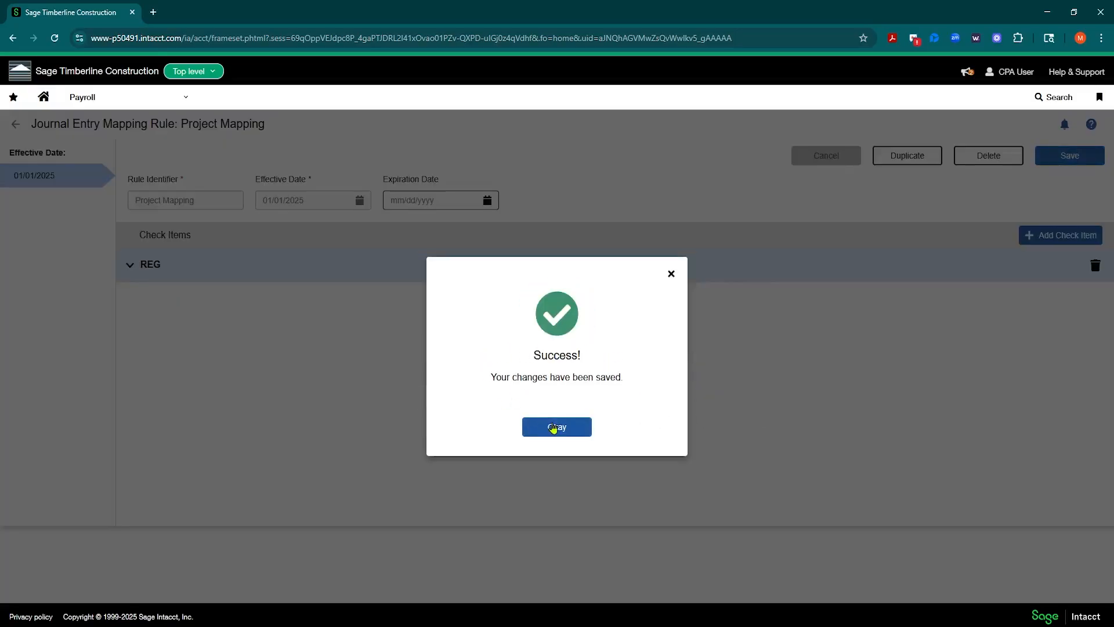
pyautogui.click(556, 428)
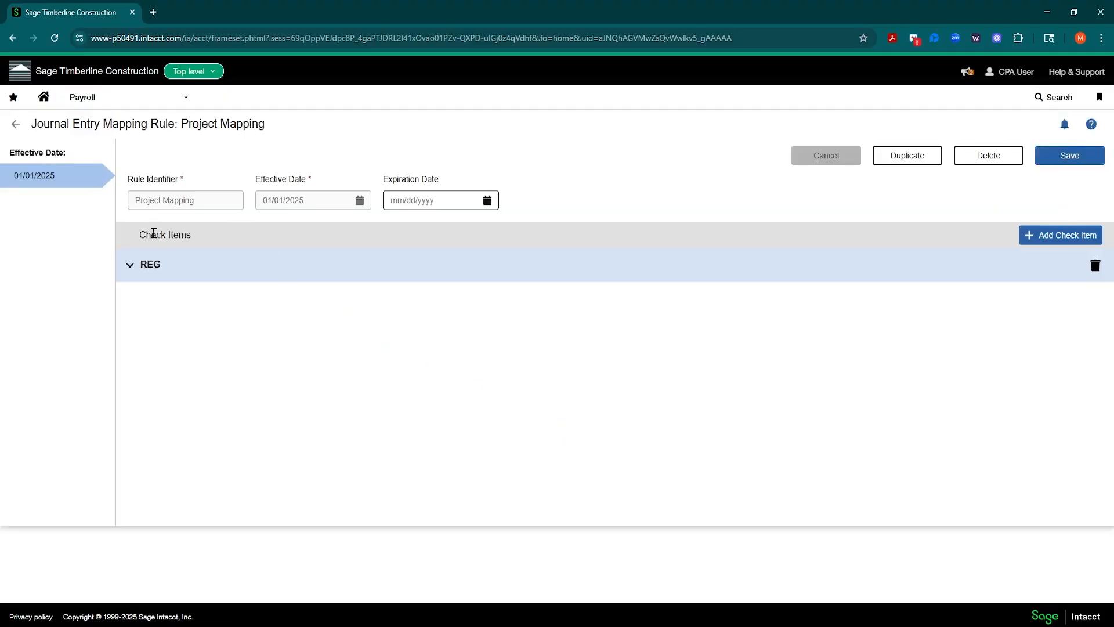
# Review the REG lines, add another check item to the rule, and look up its Gross Pay options without choosing one.
pyautogui.click(130, 266)
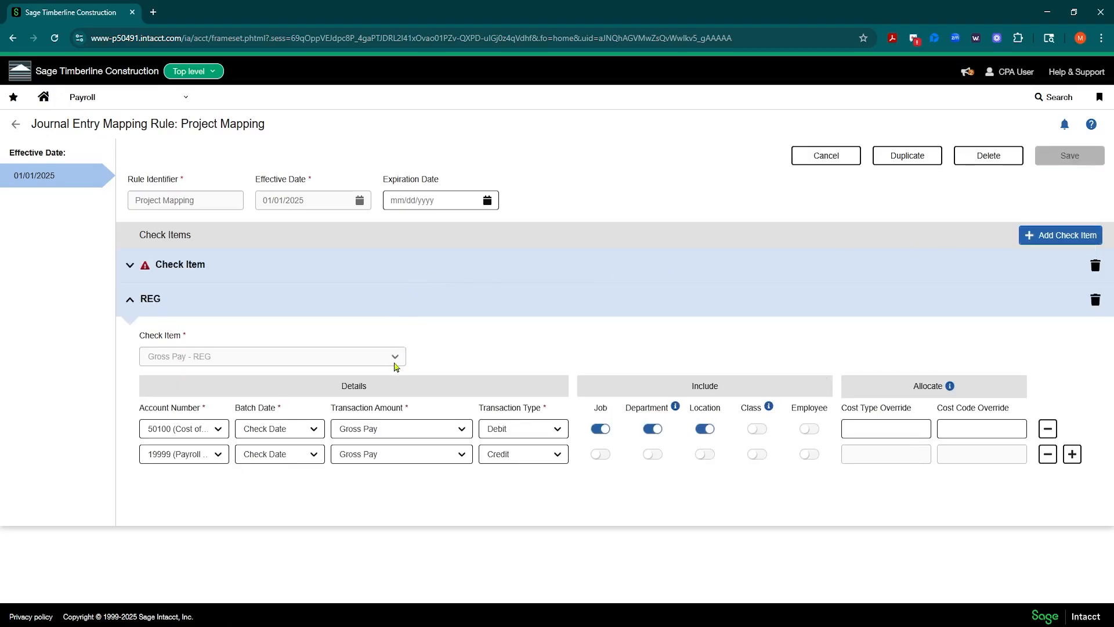
pyautogui.click(130, 266)
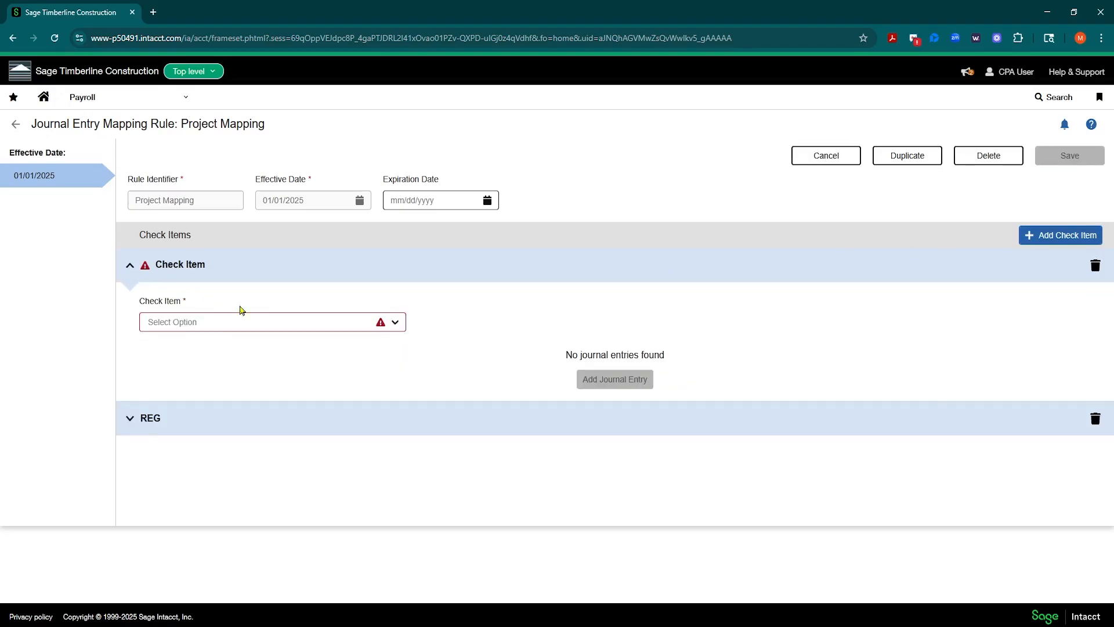
pyautogui.click(396, 322)
pyautogui.write('gr')
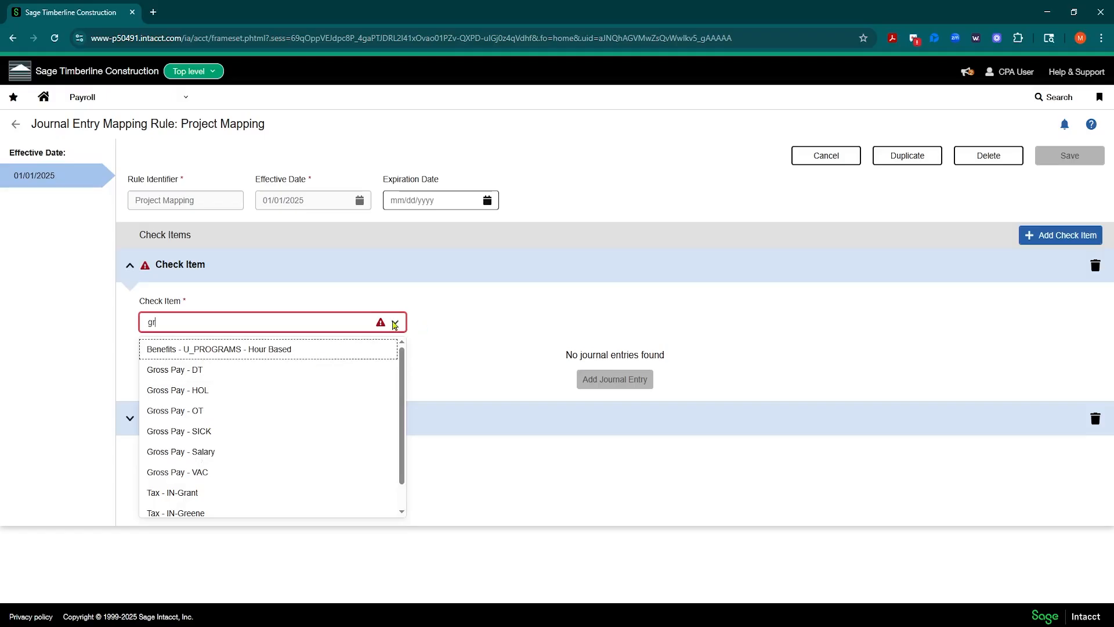
pyautogui.click(111, 243)
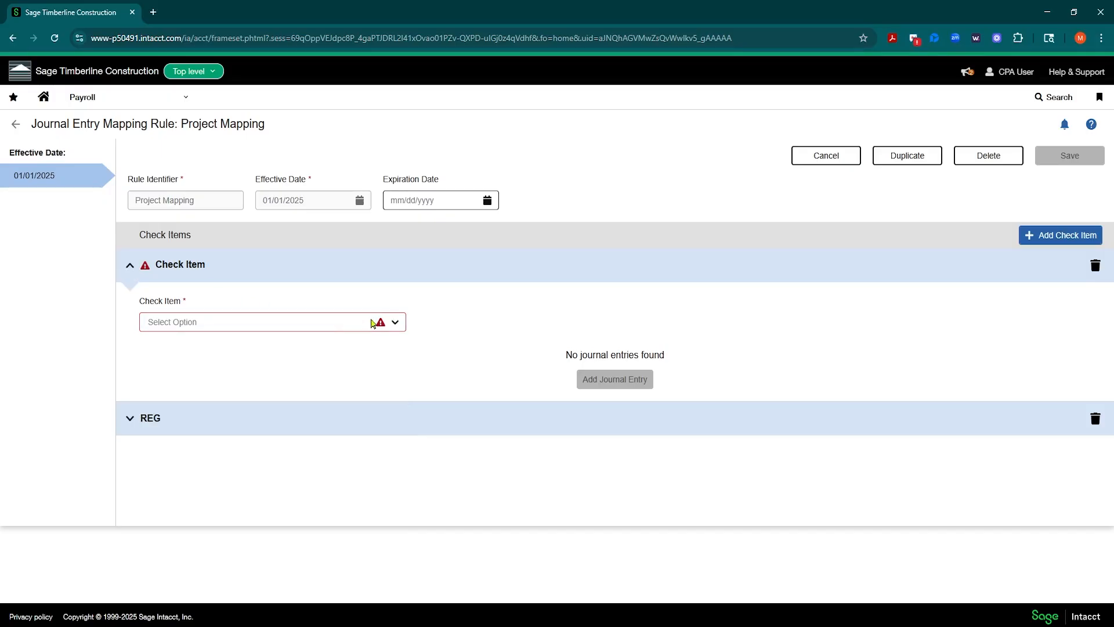
# Assign Tax - FICA to the new check item, add a journal entry line, and view its transaction amount options.
pyautogui.click(396, 324)
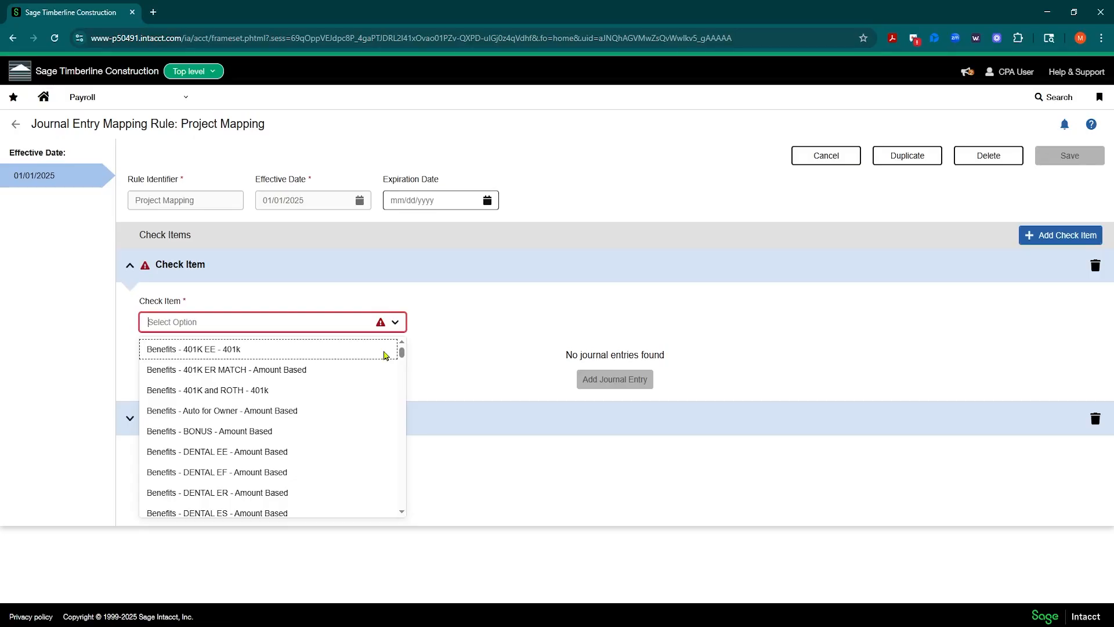
pyautogui.write('fic')
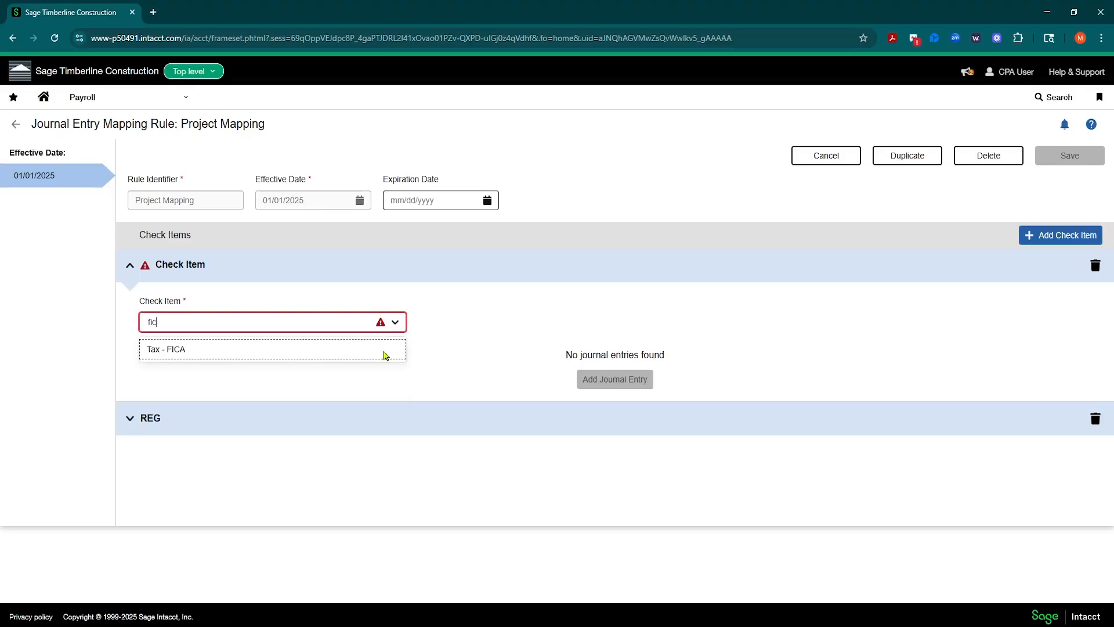
pyautogui.click(183, 354)
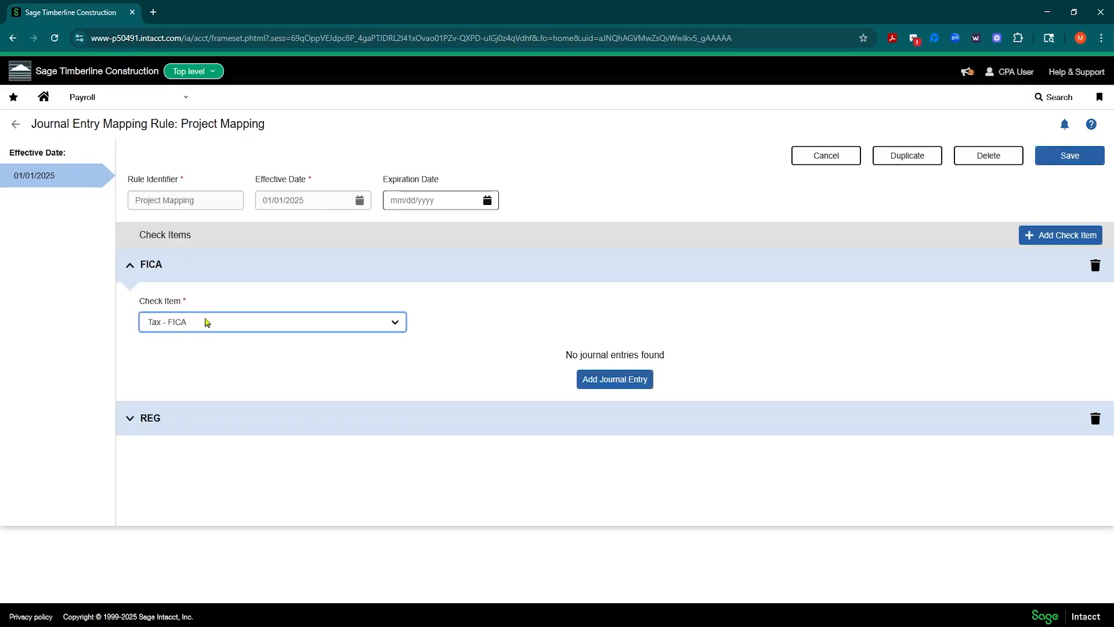
pyautogui.click(604, 383)
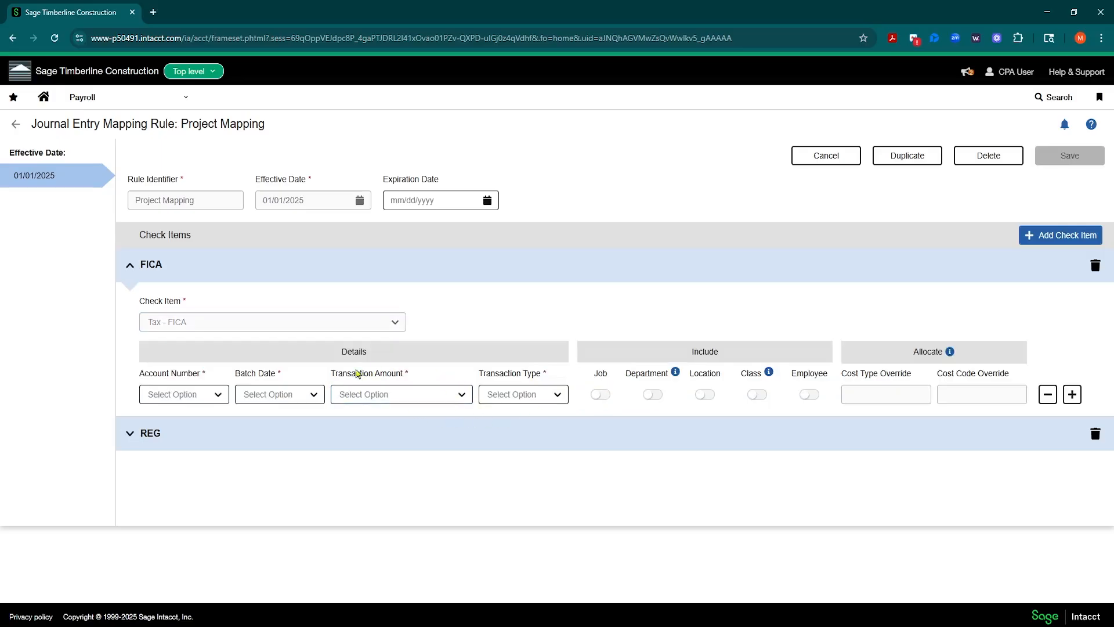
pyautogui.click(462, 397)
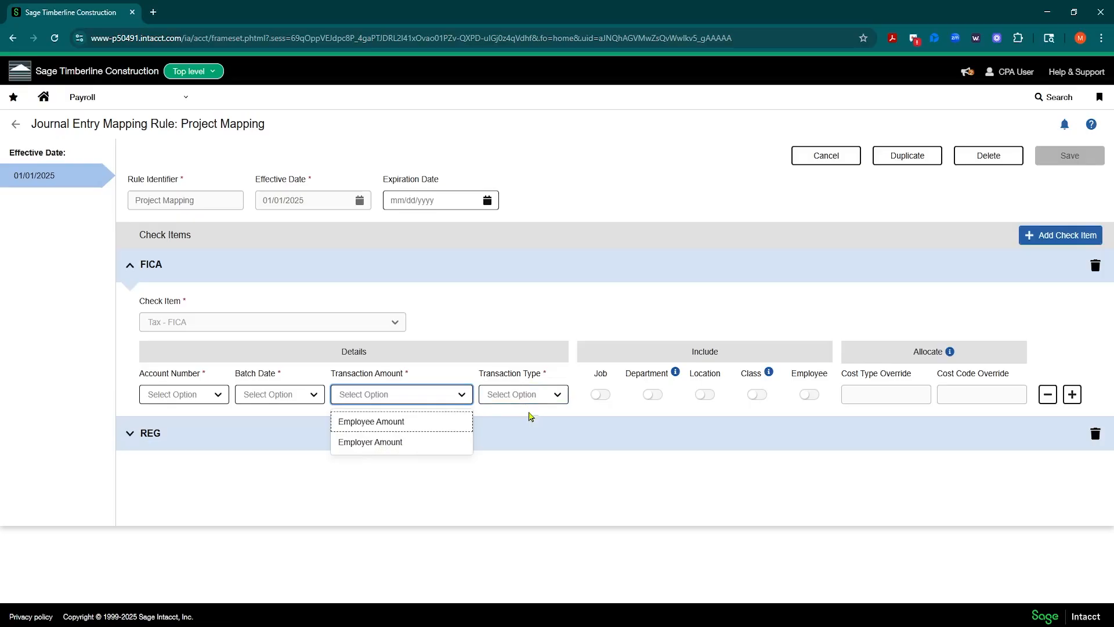
pyautogui.click(526, 310)
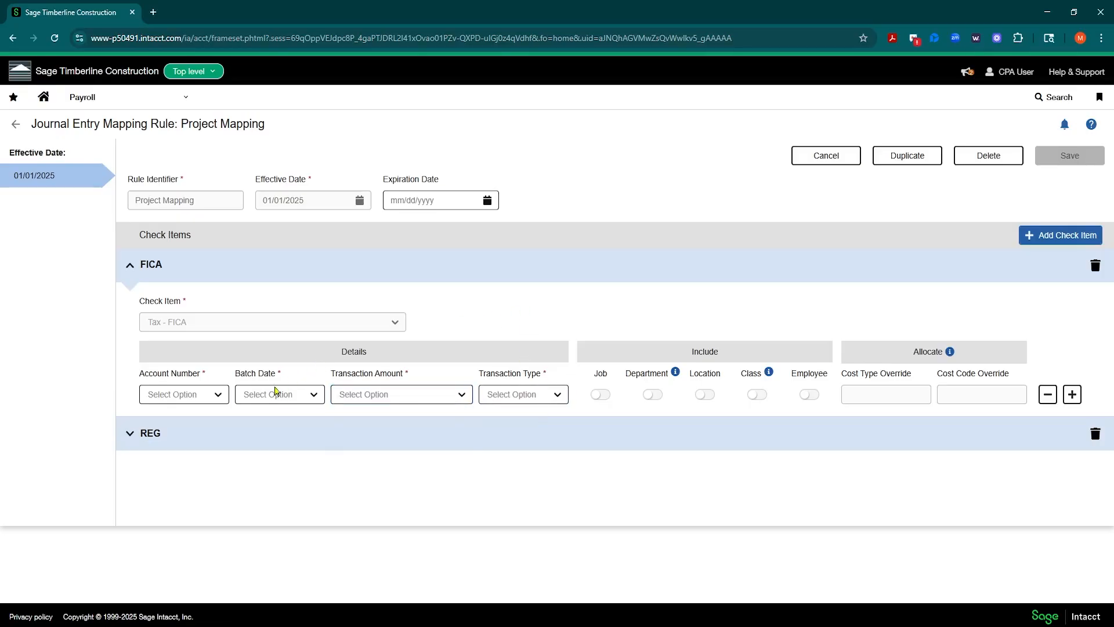
# Set the FICA line's account to 50100 (Cost of Sales - Labor) and its batch date to Check Date.
pyautogui.click(219, 396)
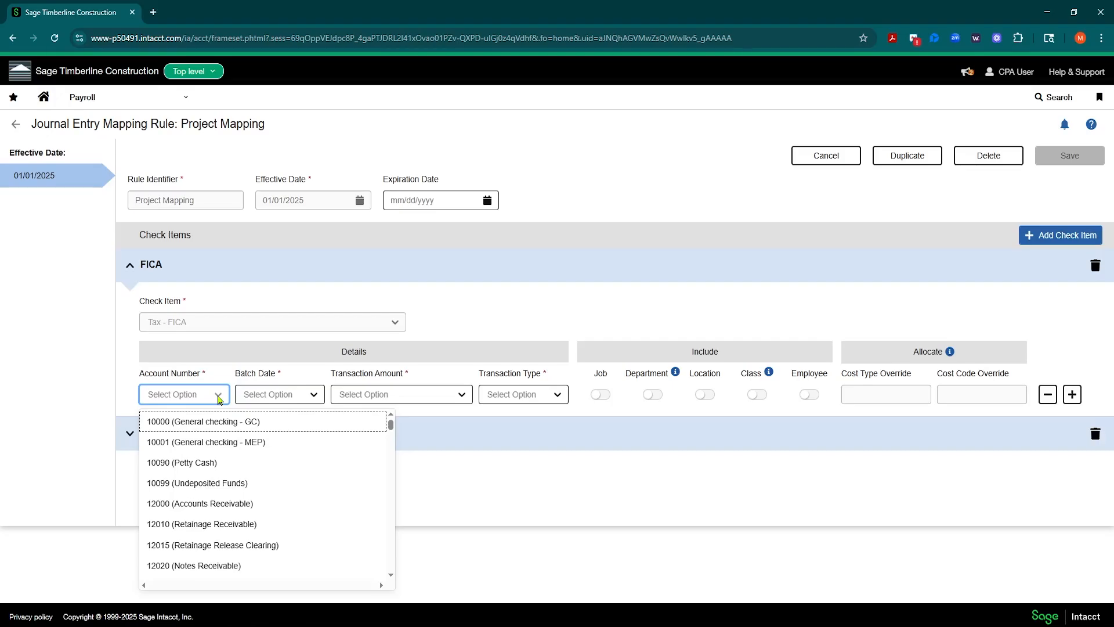
pyautogui.write('501')
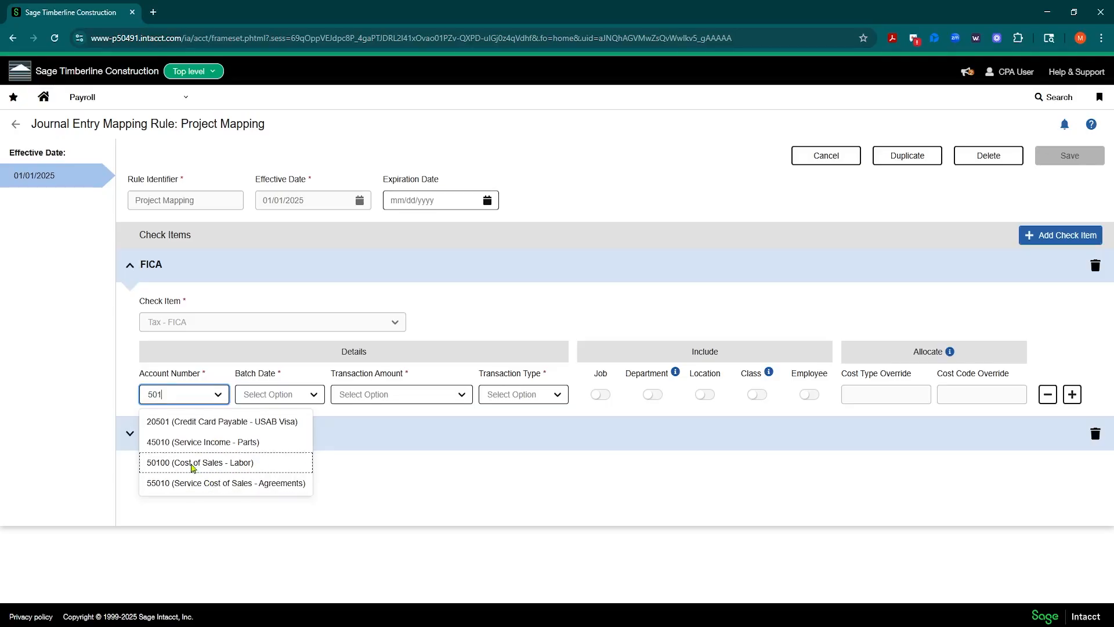
pyautogui.click(235, 462)
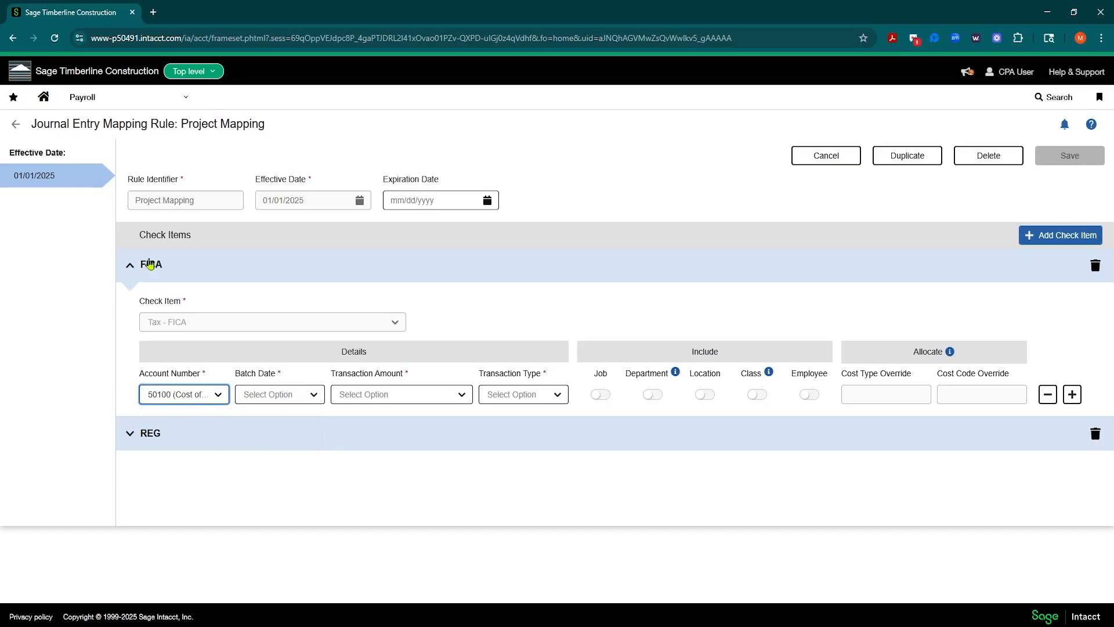
pyautogui.click(310, 395)
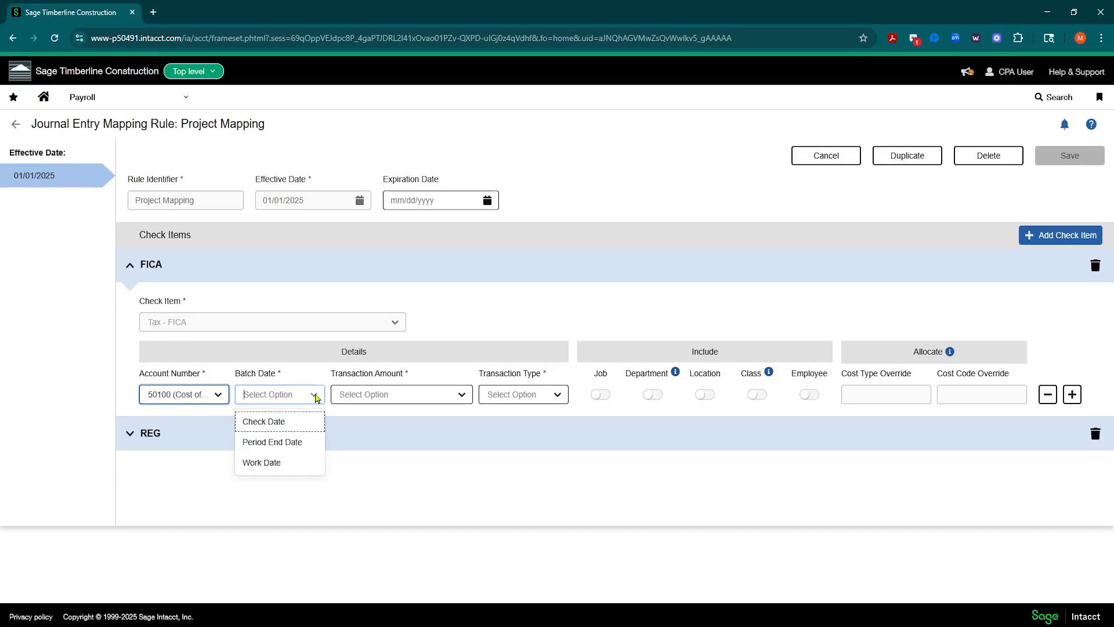
pyautogui.click(277, 429)
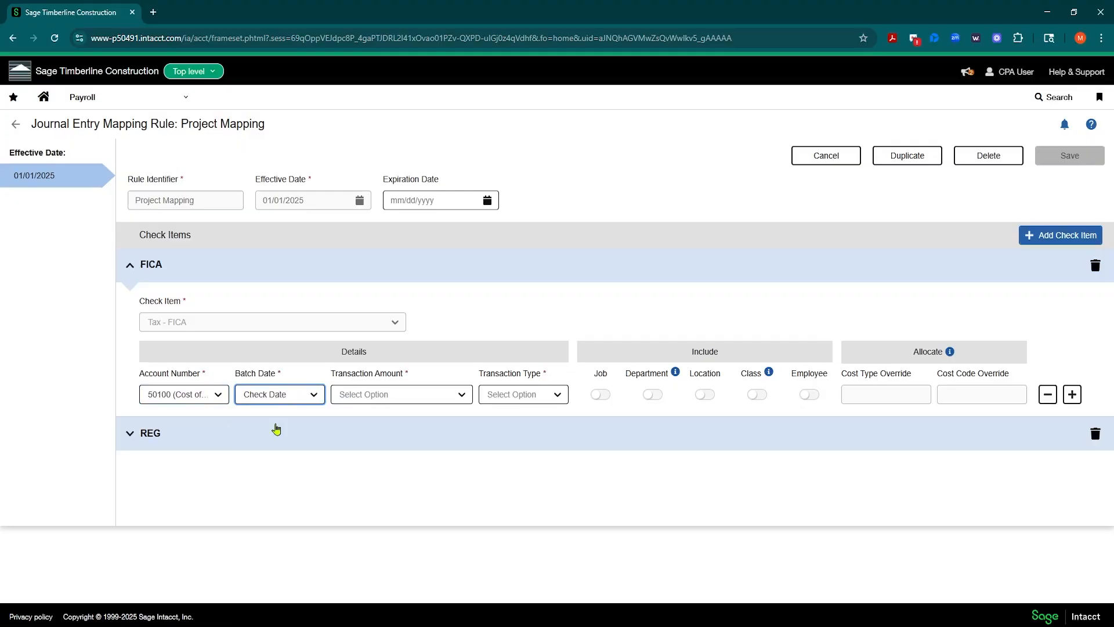
# Set the FICA line's transaction amount to Employer Amount and its transaction type to Debit.
pyautogui.click(418, 398)
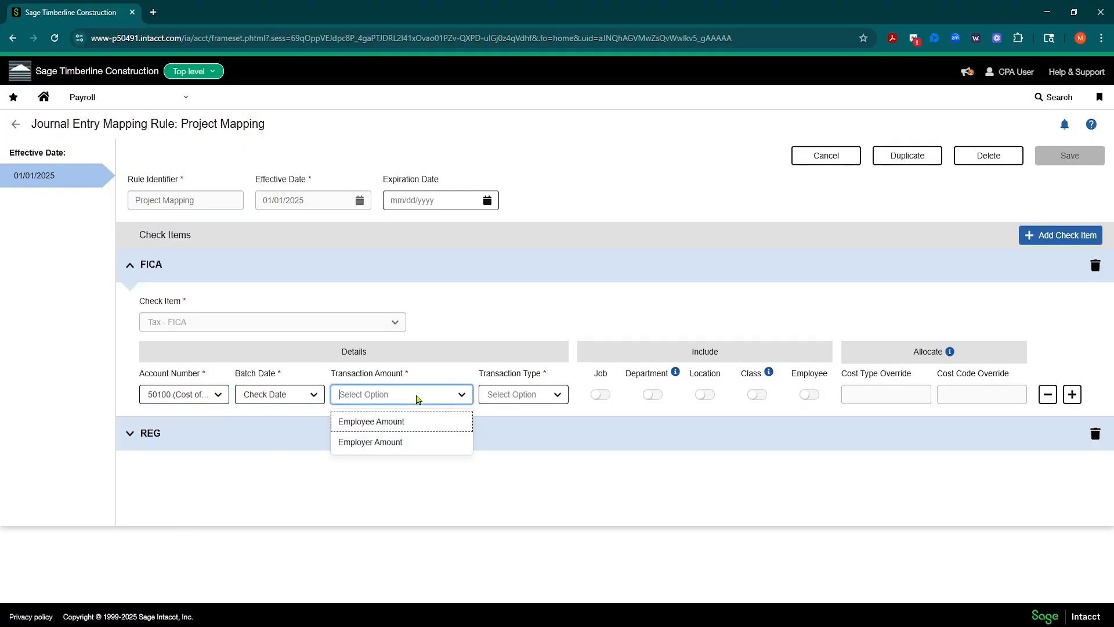
pyautogui.click(366, 444)
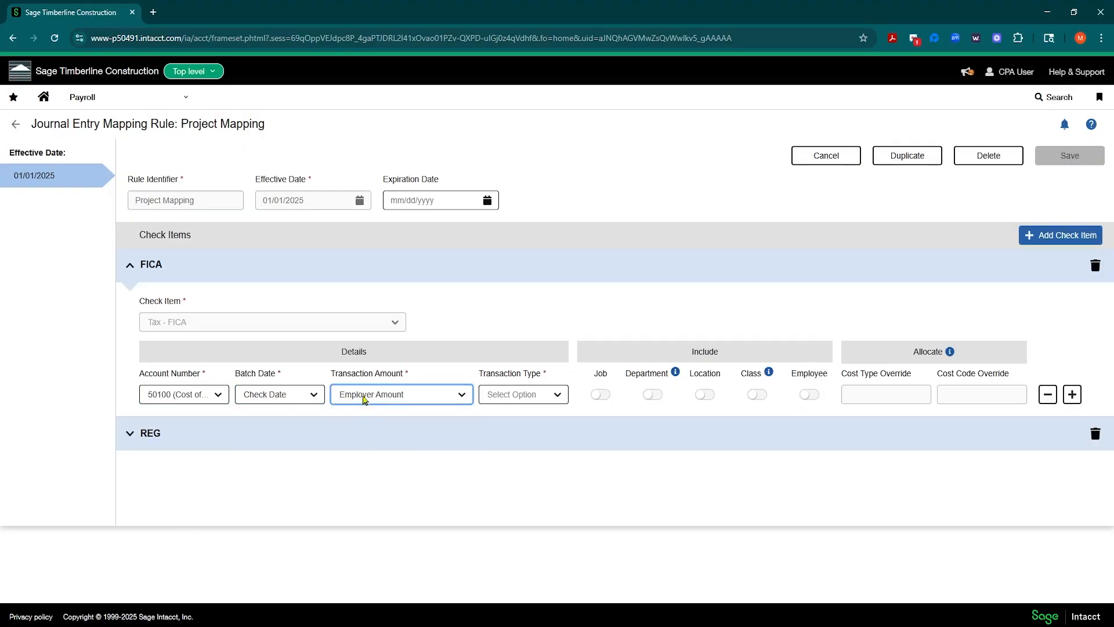
pyautogui.click(511, 395)
pyautogui.click(504, 444)
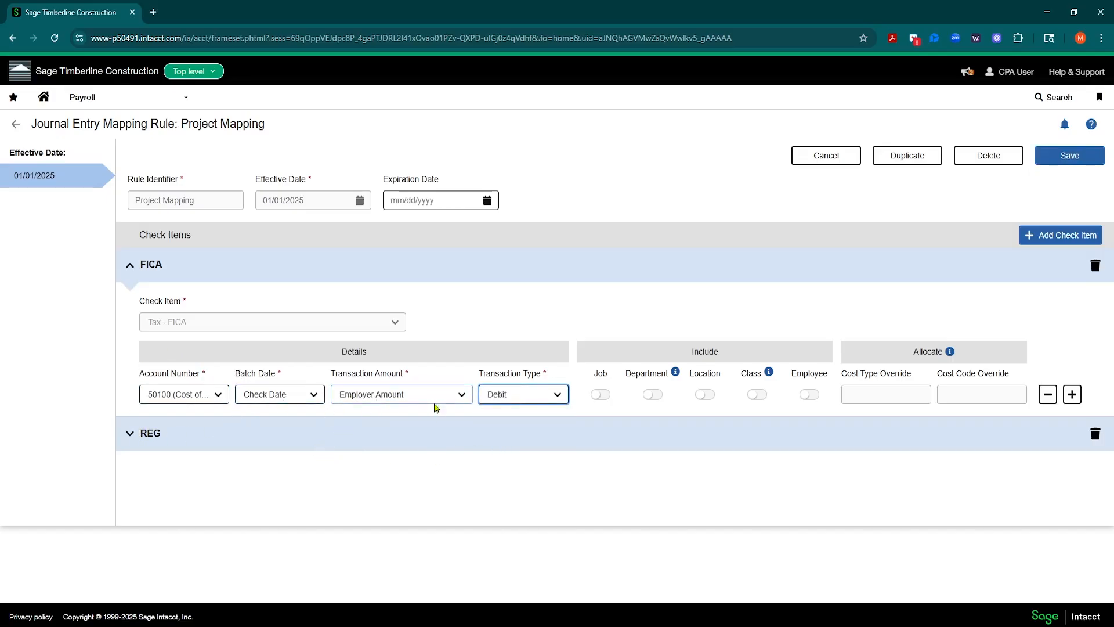
# Include the Job, Department and Location dimensions on the FICA debit line and go to its cost type override.
pyautogui.click(601, 396)
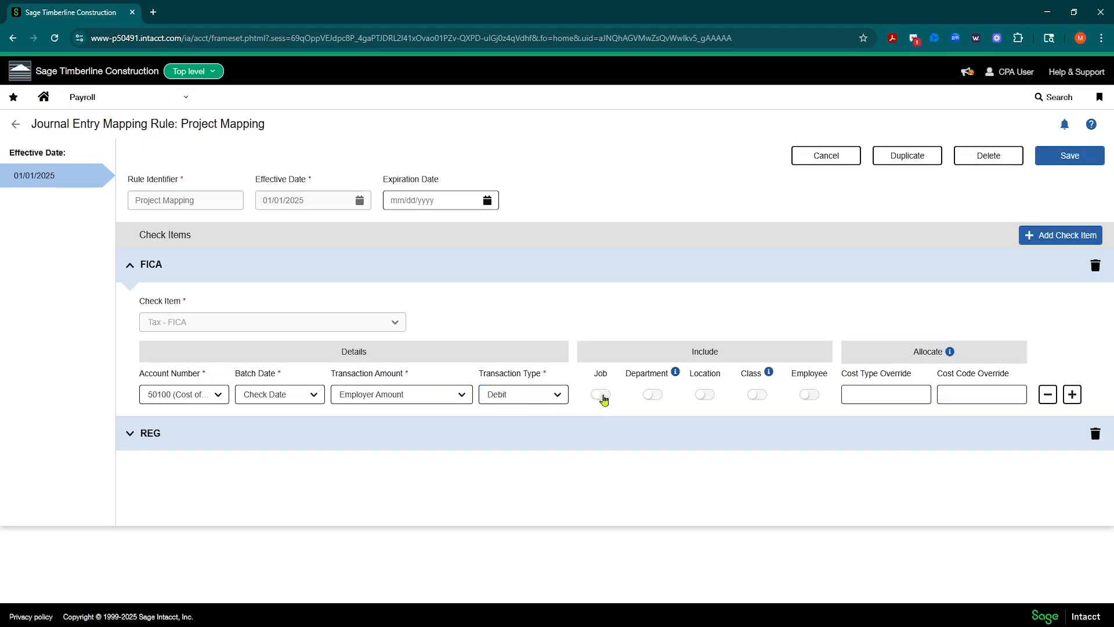
pyautogui.click(653, 396)
pyautogui.click(705, 396)
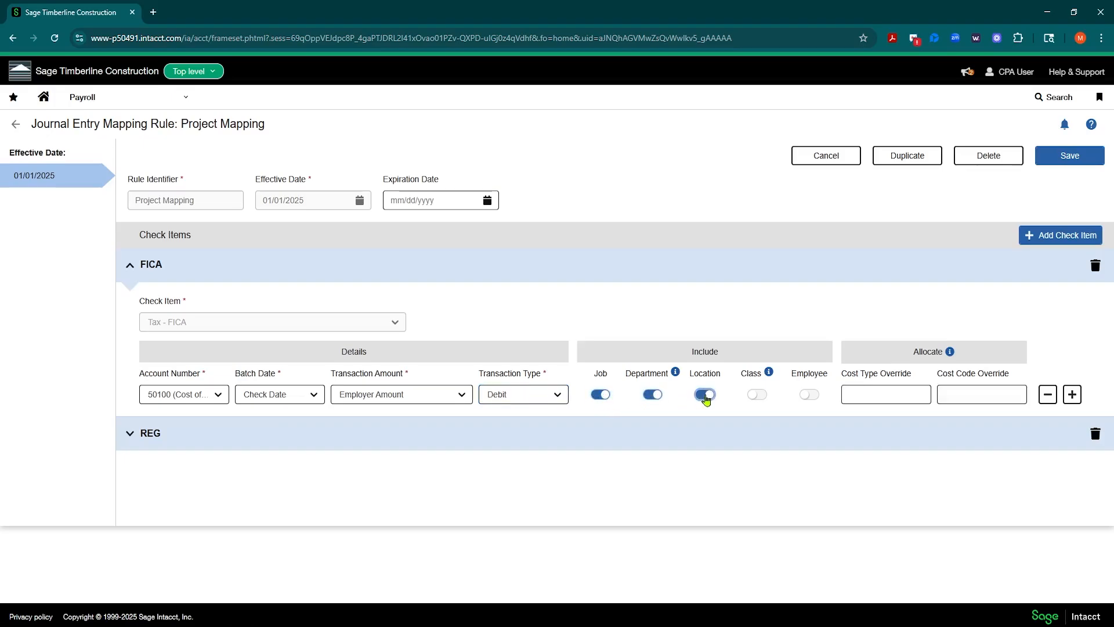
pyautogui.click(865, 393)
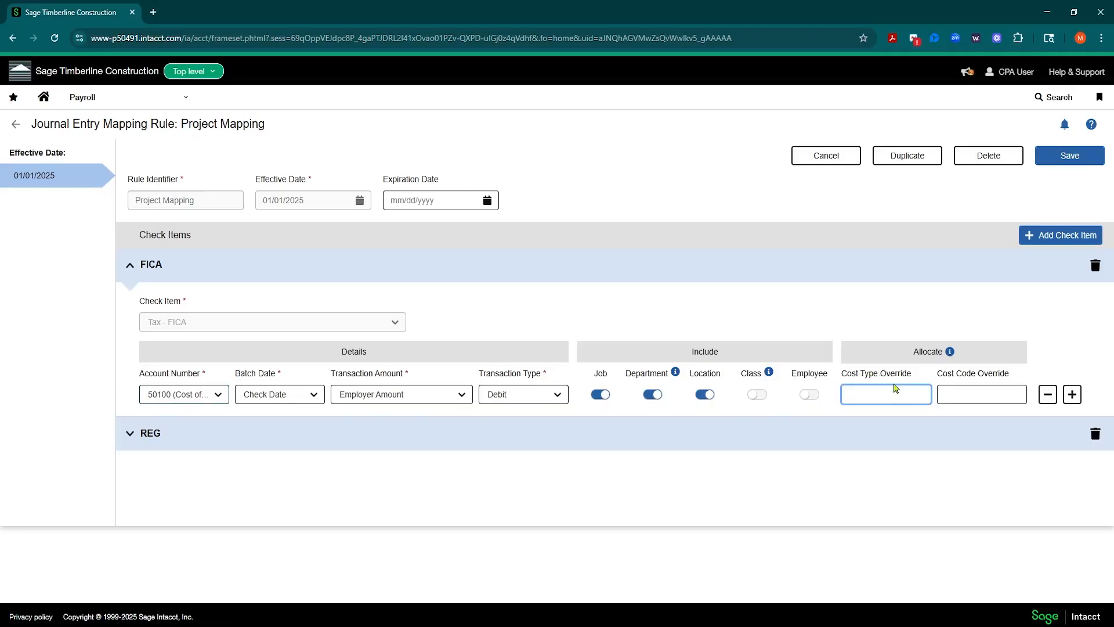
# Duplicate the mapping rule's browser tab and open the standard cost type catalog of the Projects application there.
pyautogui.rightClick(91, 11)
pyautogui.click(132, 118)
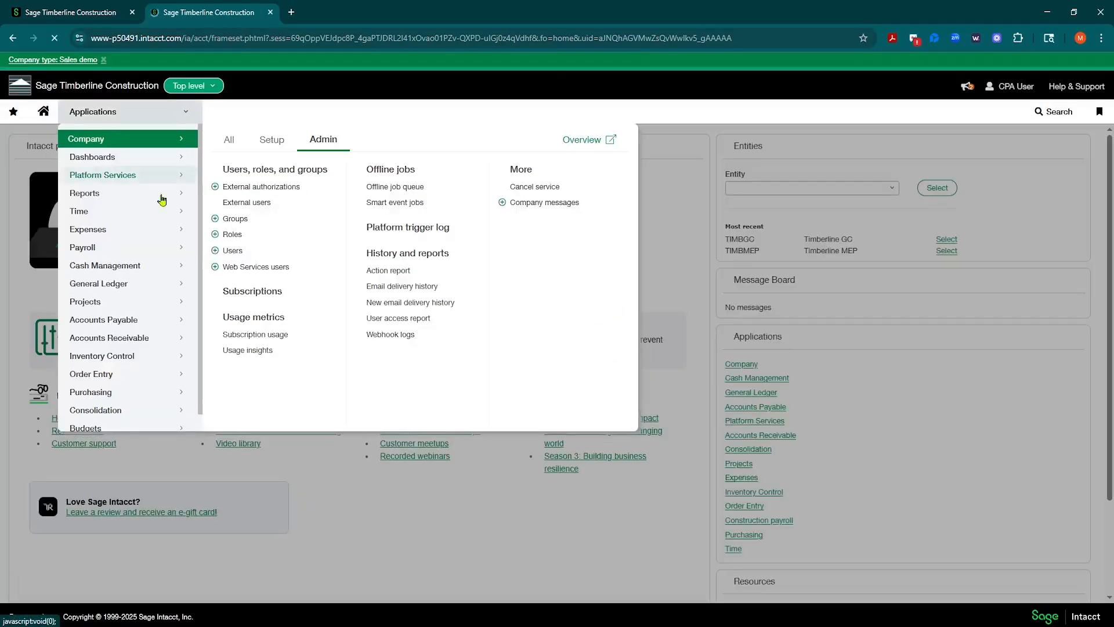
pyautogui.moveTo(163, 308)
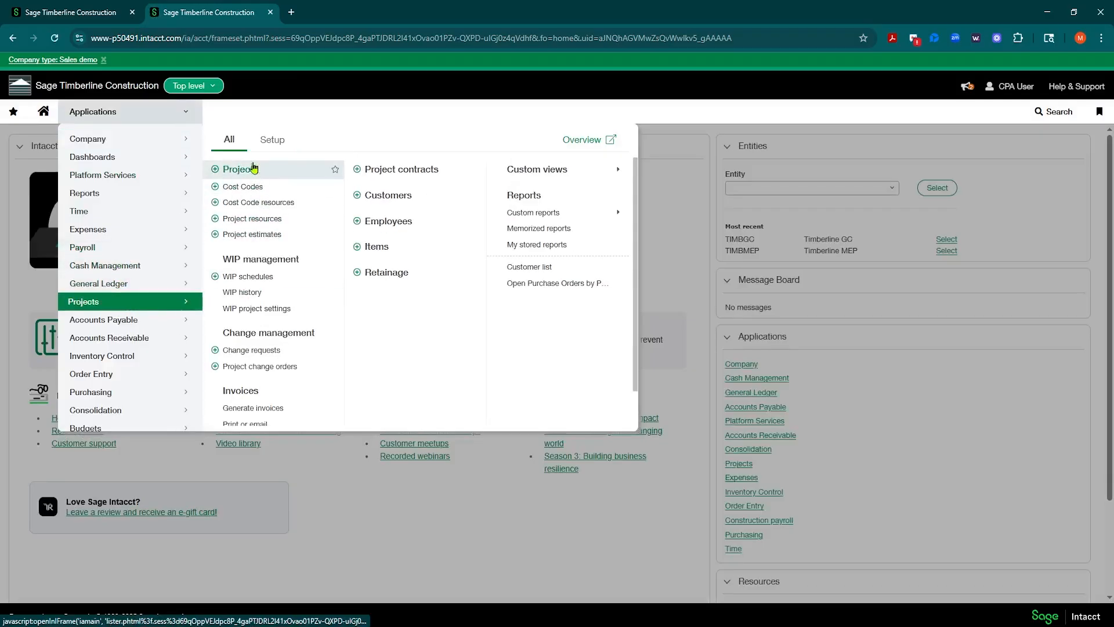
pyautogui.click(273, 140)
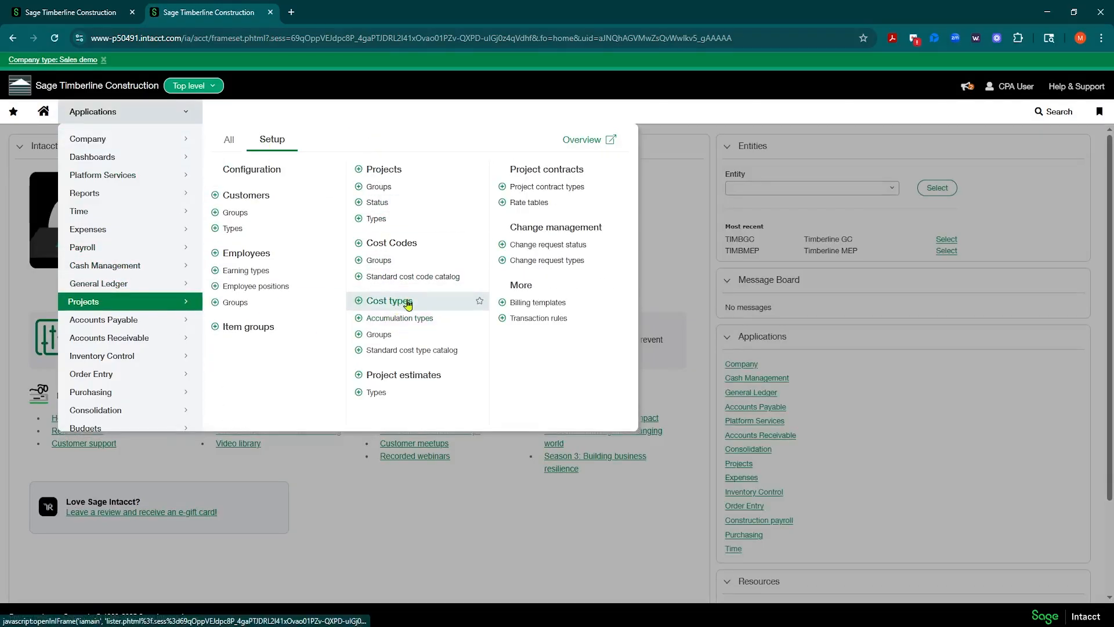
pyautogui.click(396, 352)
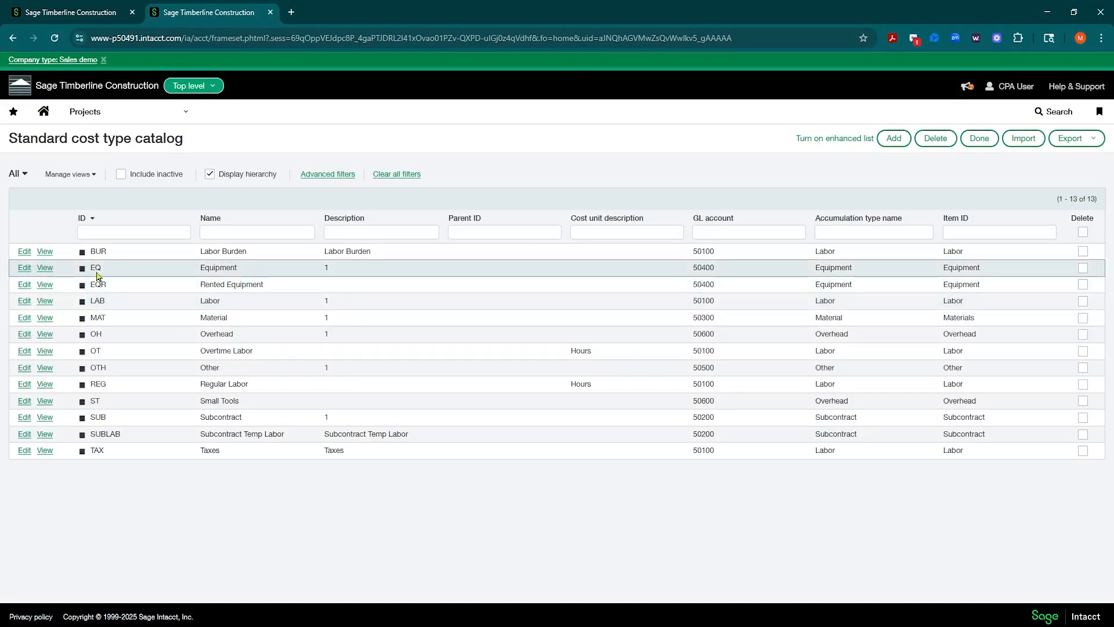
# Examine the labor-related cost type IDs BUR, REG, OT and LAB in the standard cost type catalog.
pyautogui.moveTo(88, 251); pyautogui.dragTo(108, 255)
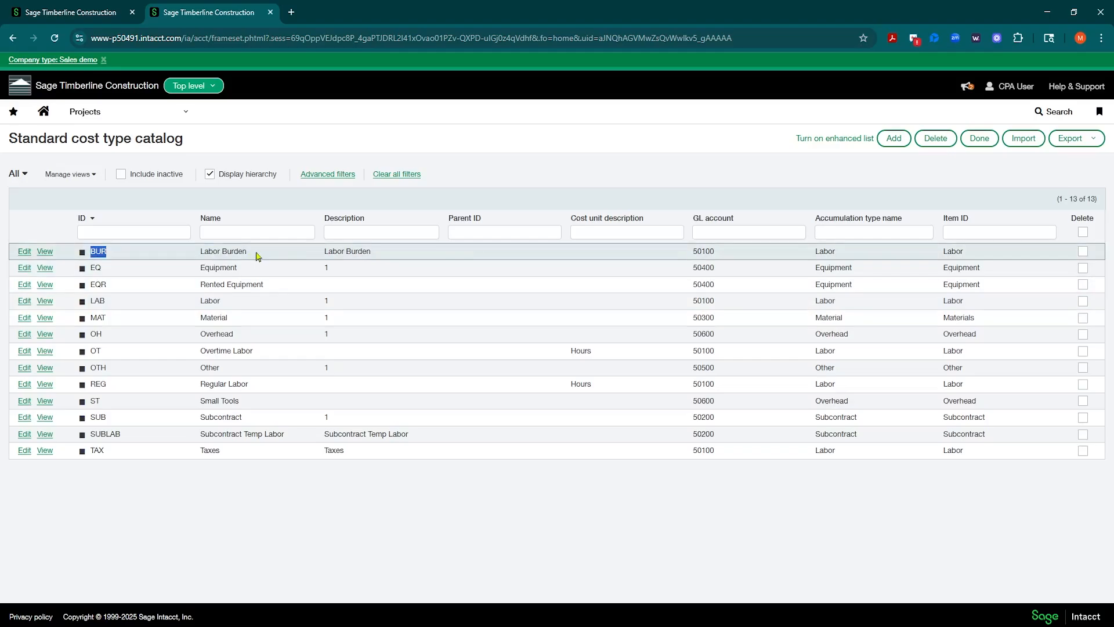
pyautogui.moveTo(89, 351); pyautogui.dragTo(110, 388)
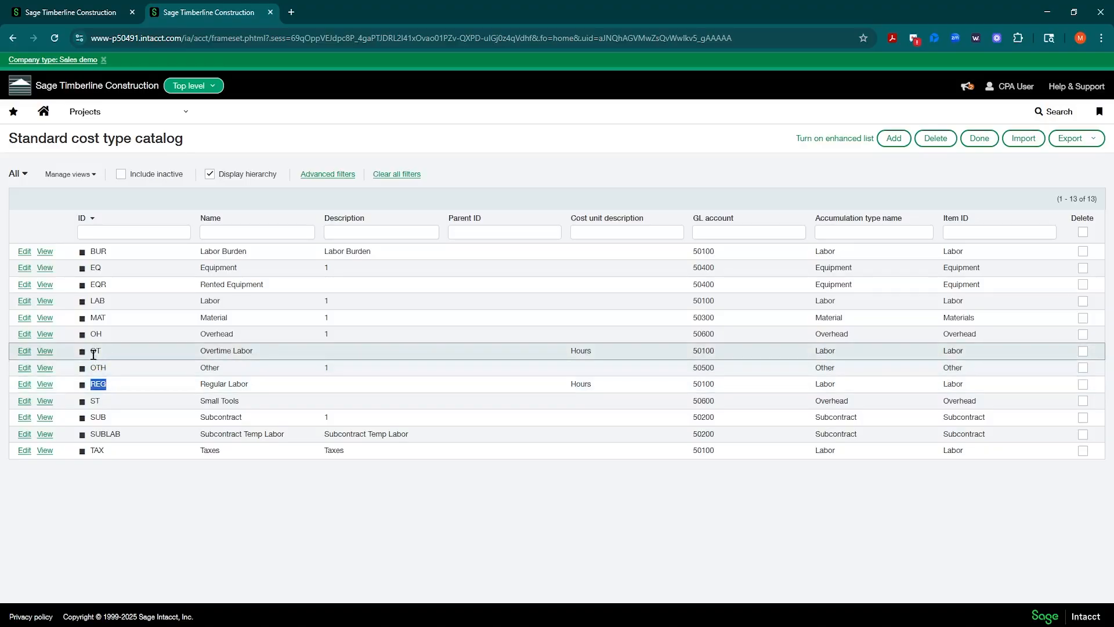
pyautogui.moveTo(91, 351); pyautogui.dragTo(98, 354)
pyautogui.moveTo(91, 300); pyautogui.dragTo(116, 306)
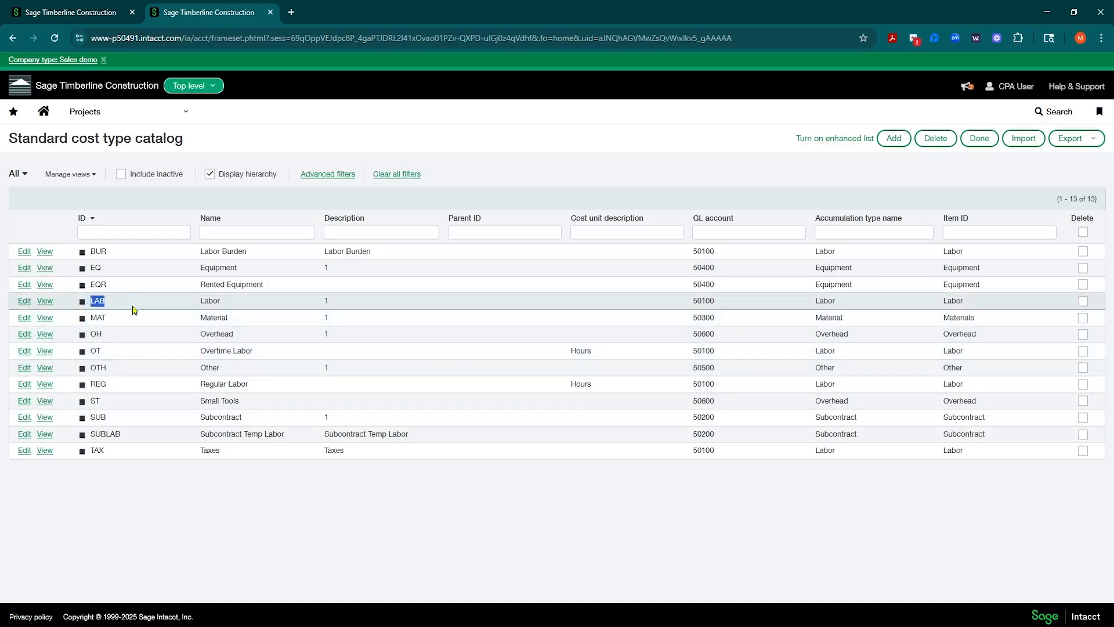
pyautogui.moveTo(90, 250); pyautogui.dragTo(115, 256)
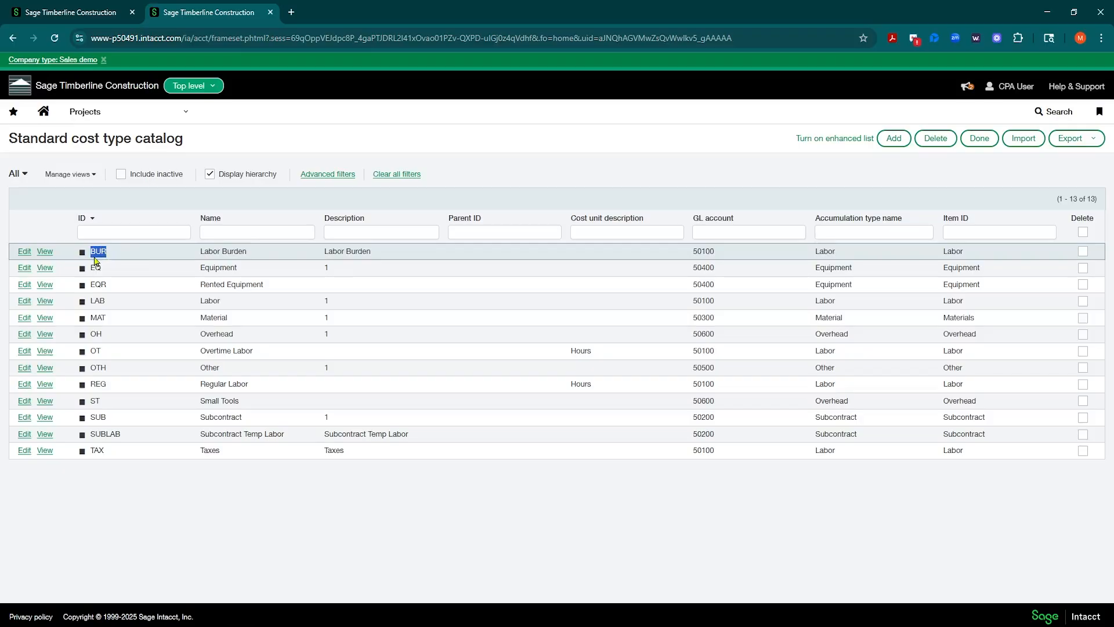
# Return to the Project Mapping rule and set the FICA debit line's cost type override to BUR.
pyautogui.click(84, 6)
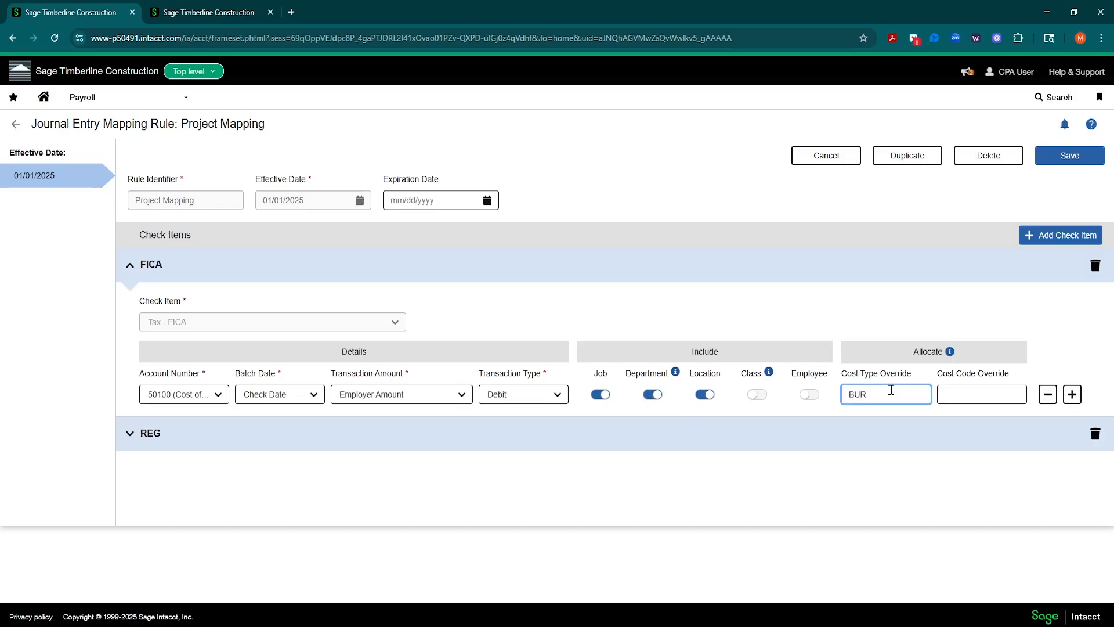
pyautogui.click(948, 396)
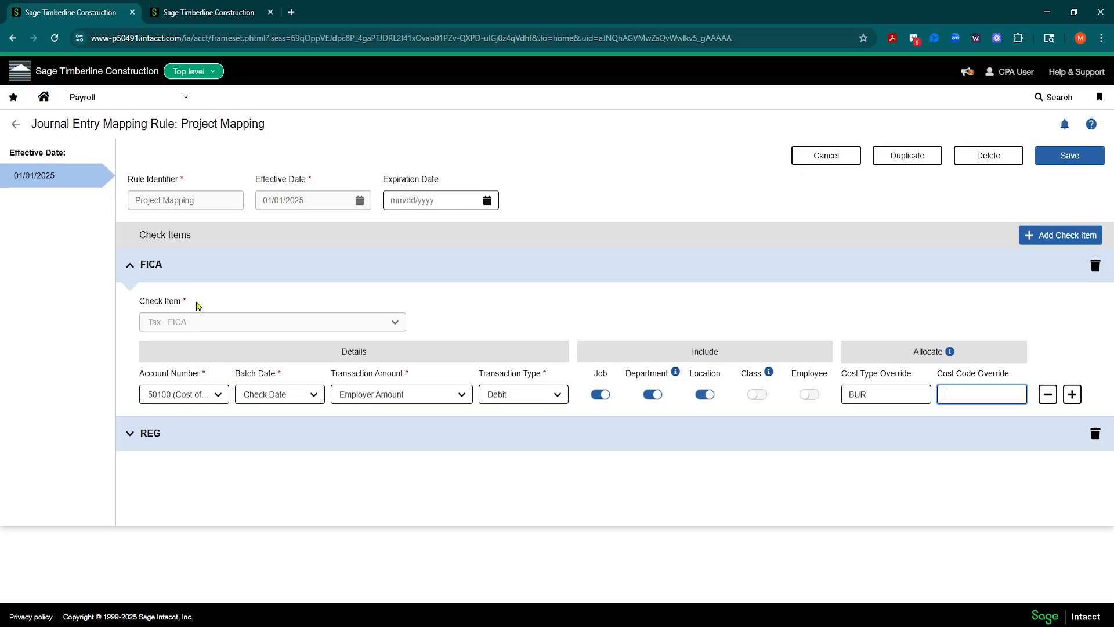
pyautogui.click(880, 388)
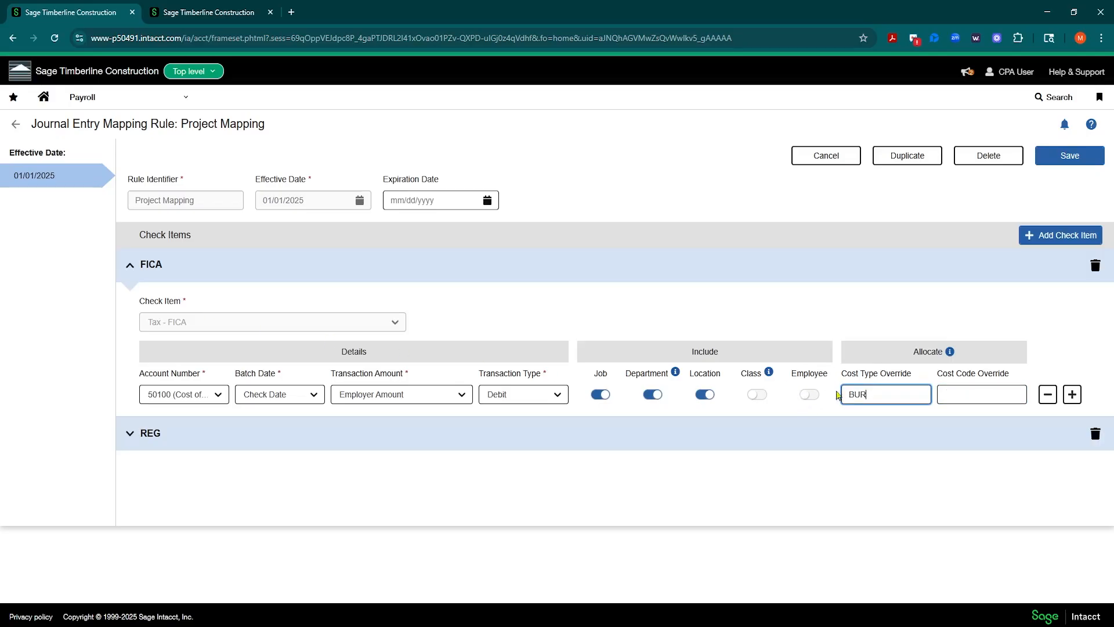
# Add a second FICA line with account 20340 (Accrued Federal PR Tax Liabilities Payable (FICA) - ER).
pyautogui.click(1072, 394)
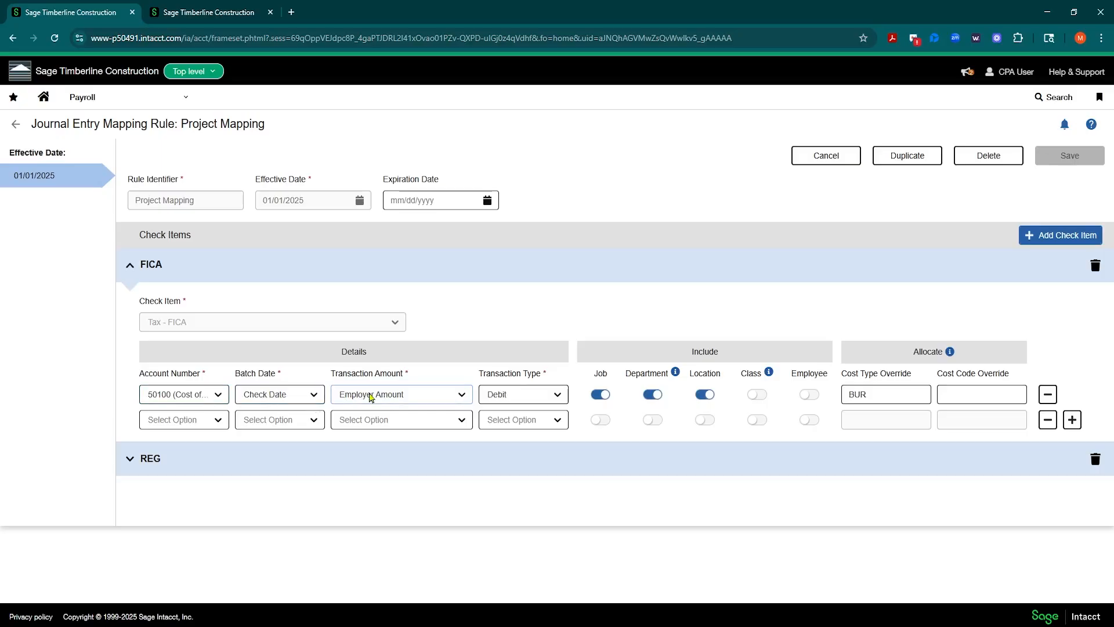
pyautogui.click(217, 424)
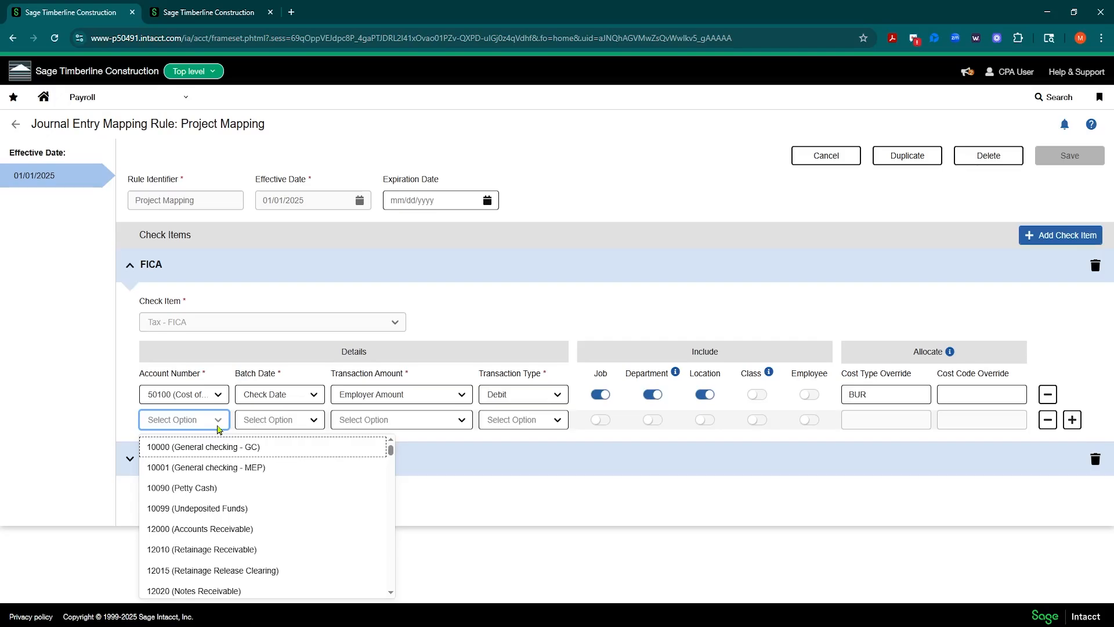
pyautogui.write('ic')
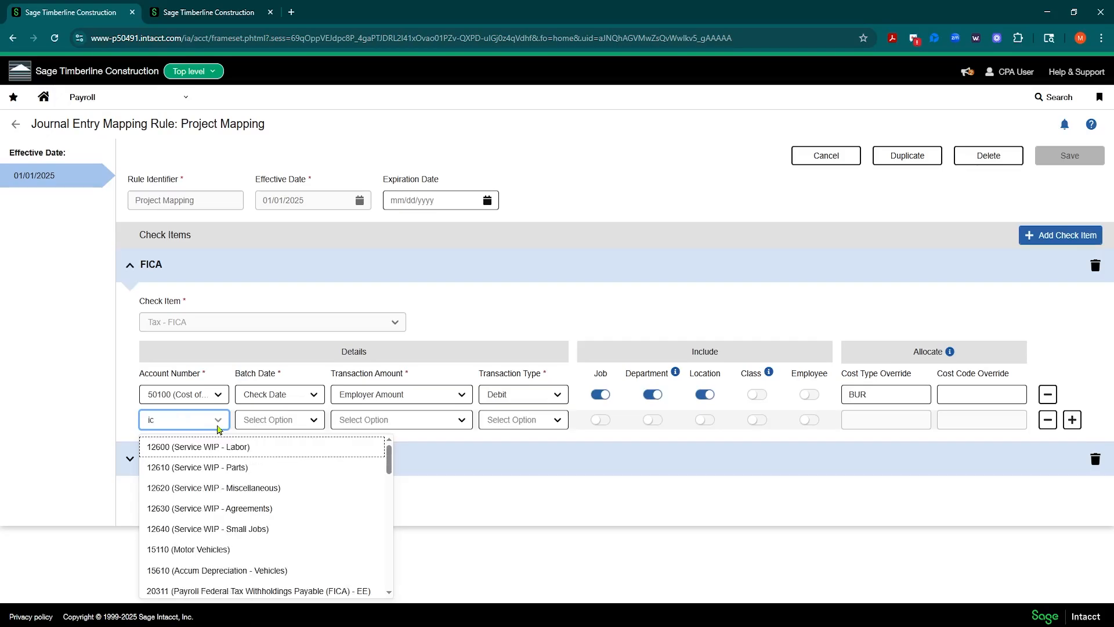
pyautogui.click(185, 425)
pyautogui.write('fic')
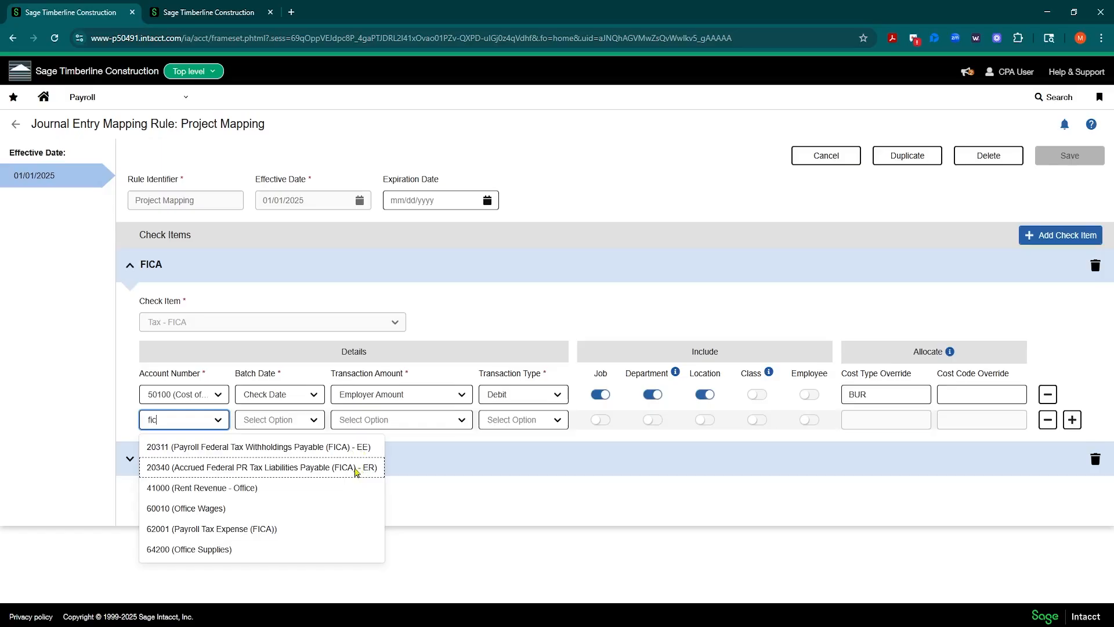
pyautogui.click(323, 468)
# Set the 20340 line's batch date to Check Date, transaction amount to Employer Amount and transaction type to Credit.
pyautogui.click(311, 421)
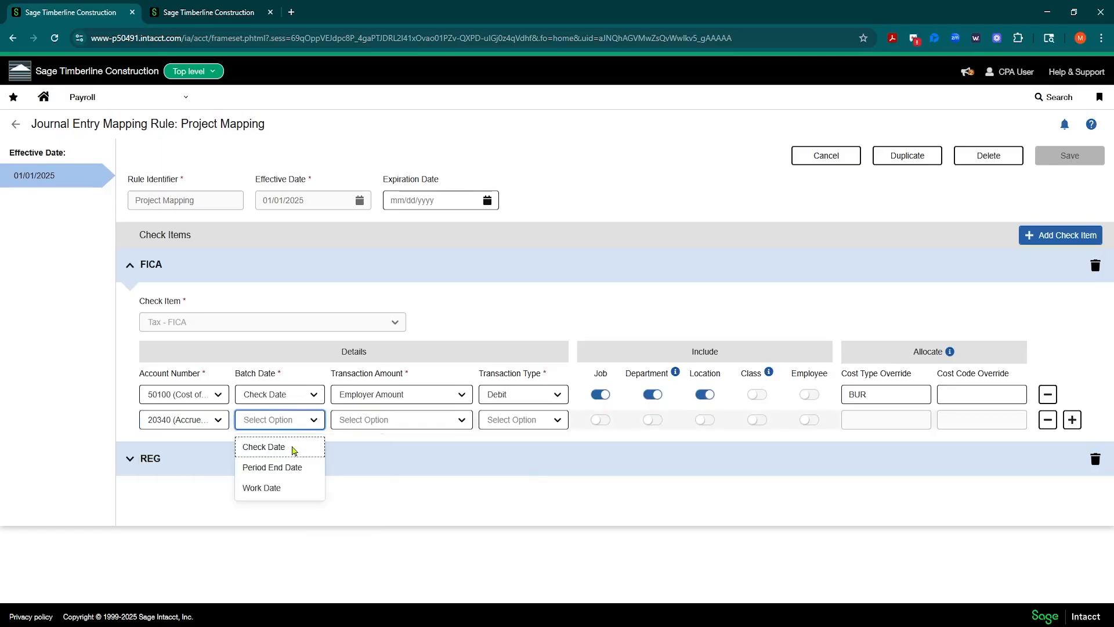
pyautogui.click(294, 448)
pyautogui.click(381, 421)
pyautogui.click(383, 464)
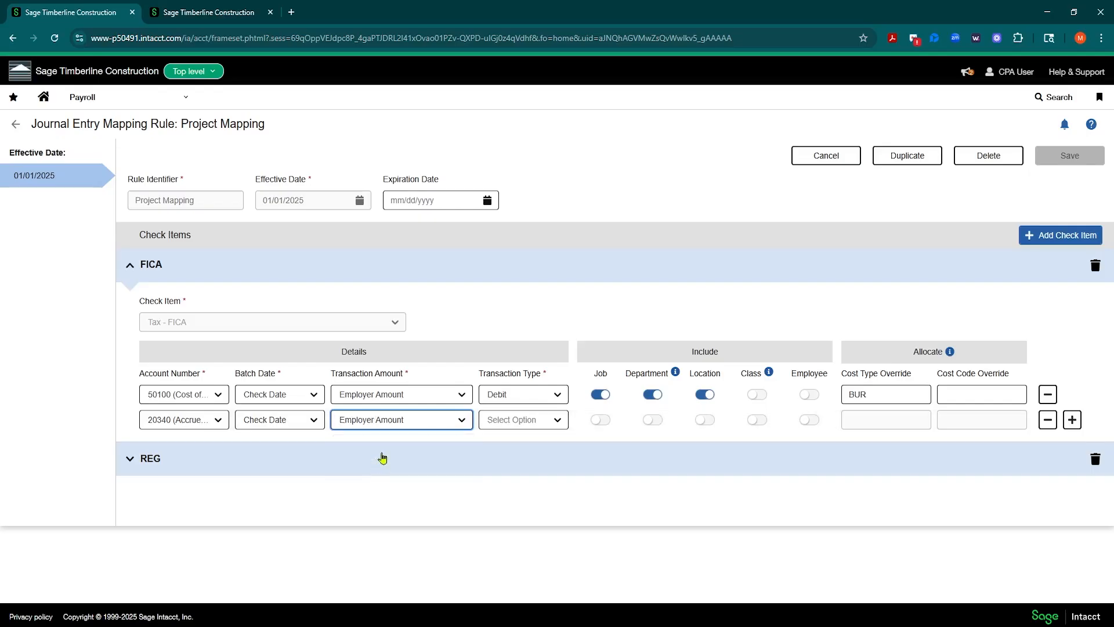
pyautogui.click(511, 420)
pyautogui.click(514, 445)
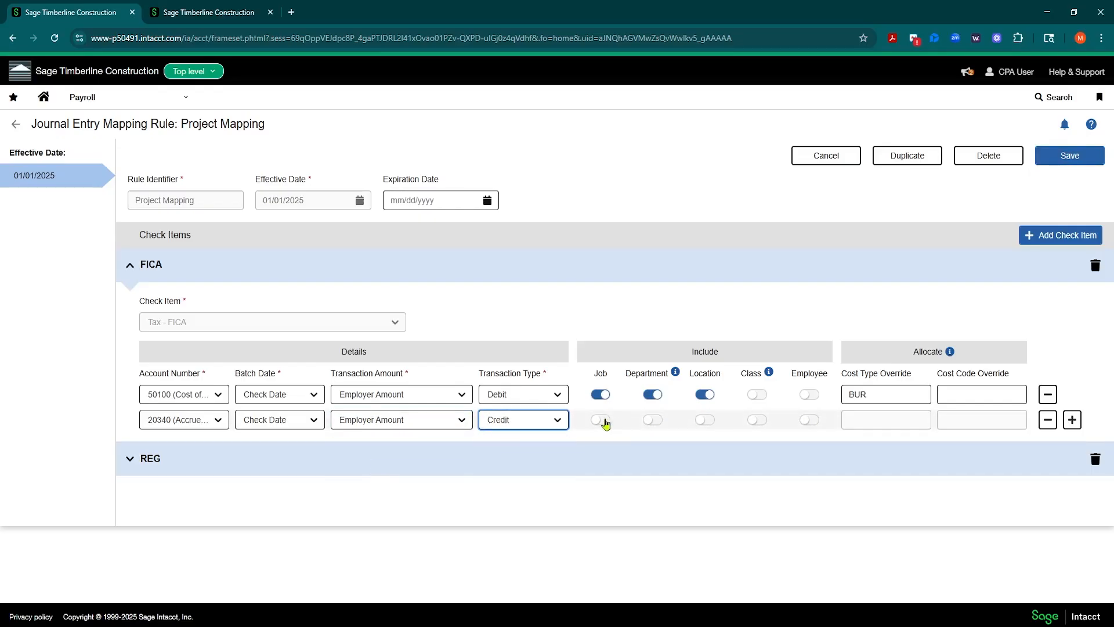
pyautogui.click(874, 426)
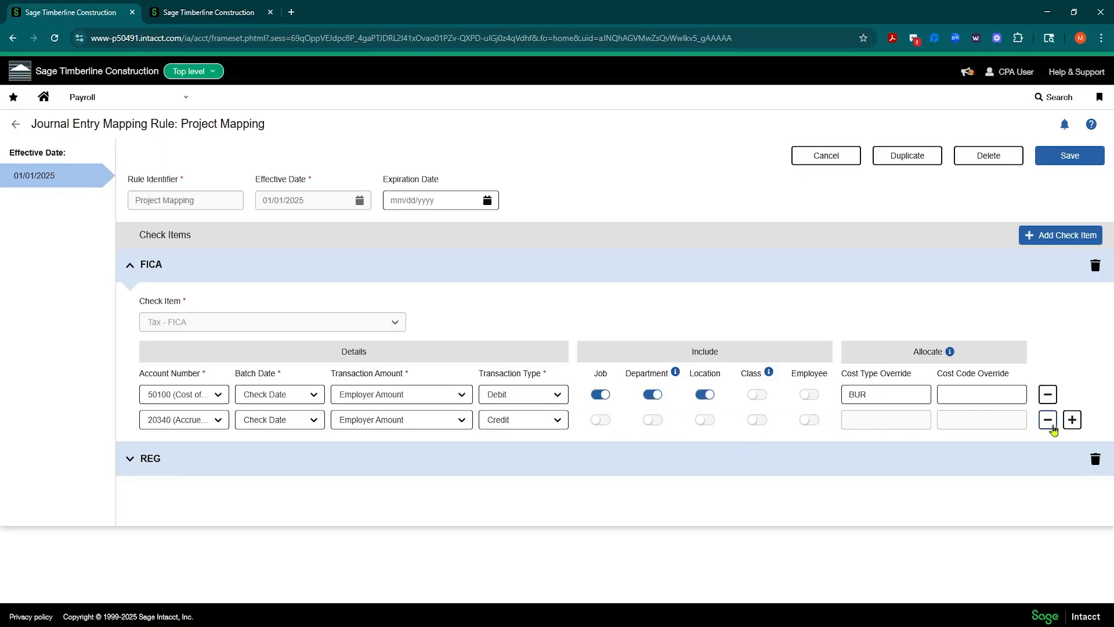
# Add a third FICA line with account 19999 (Payroll Clearing Account).
pyautogui.click(1072, 422)
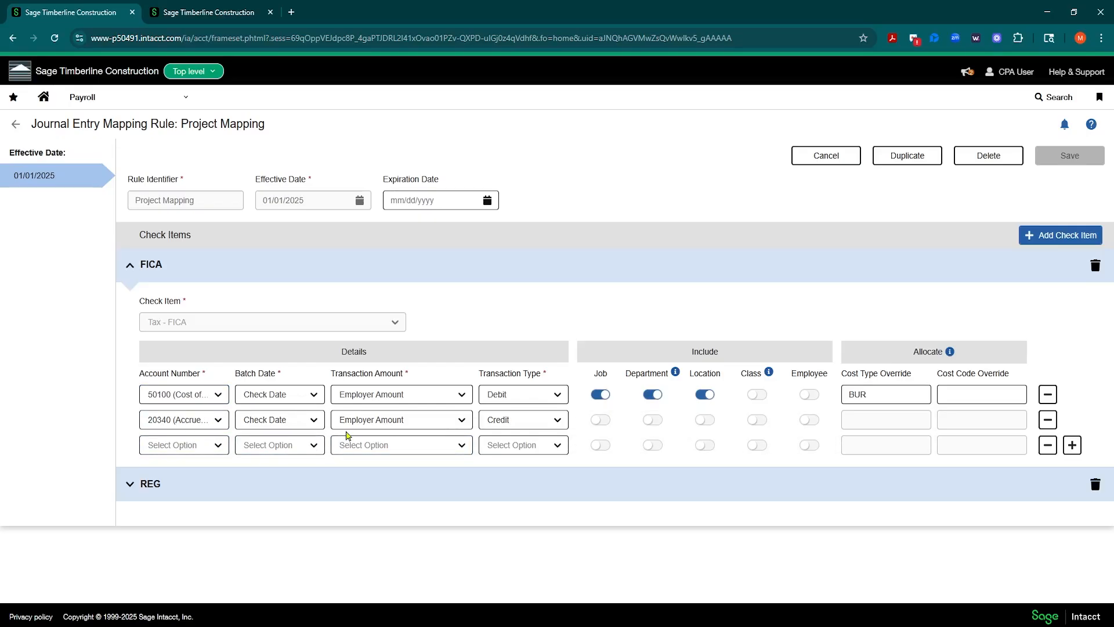
pyautogui.click(218, 447)
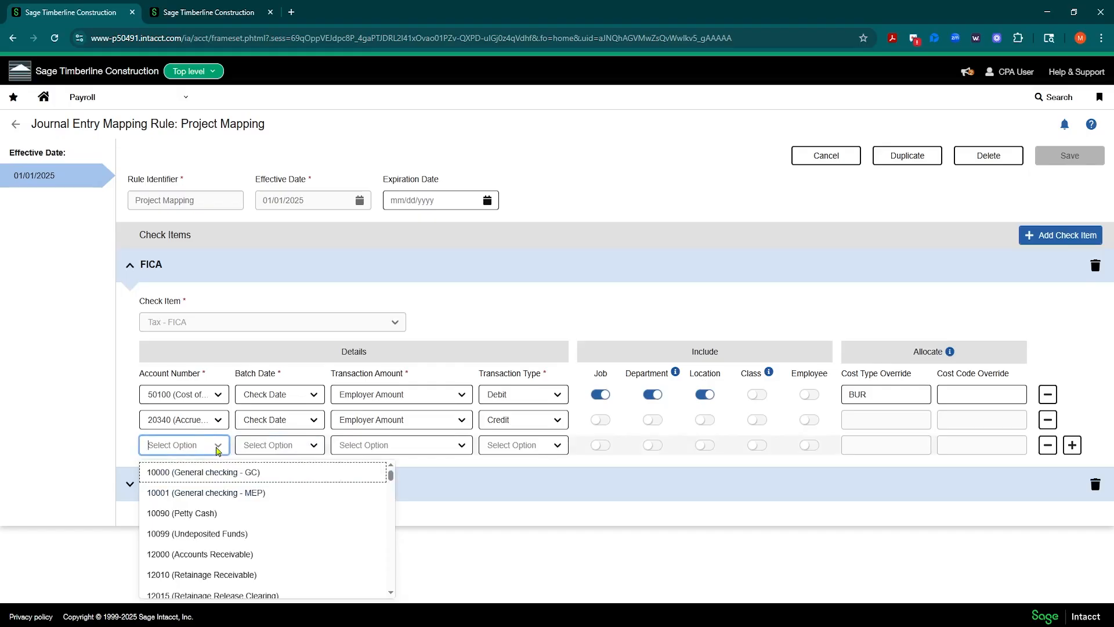
pyautogui.write('199')
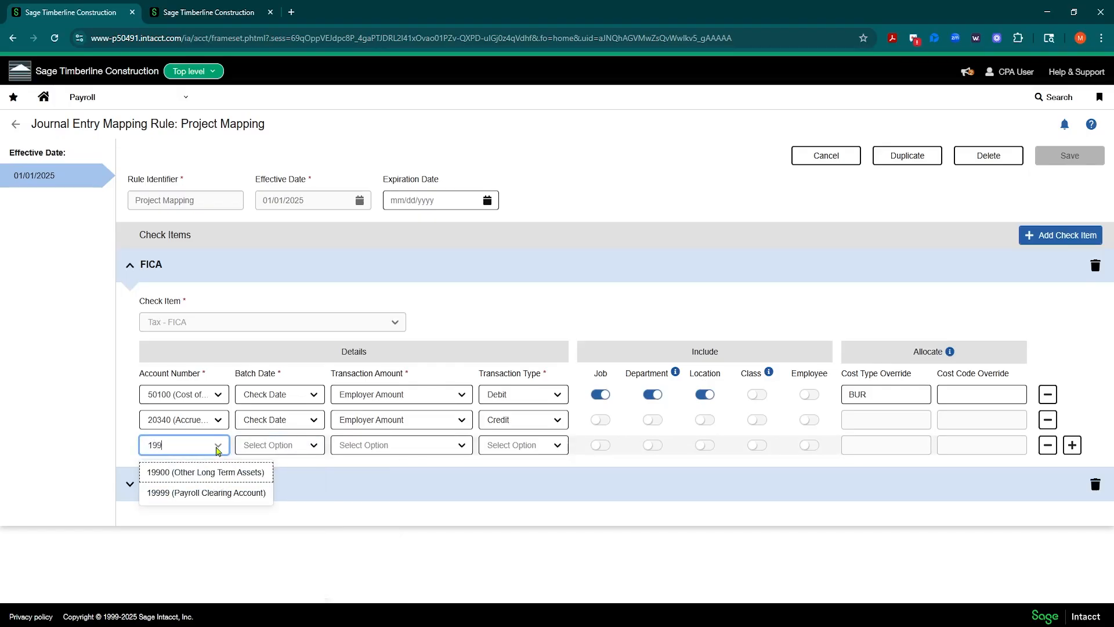
pyautogui.click(182, 493)
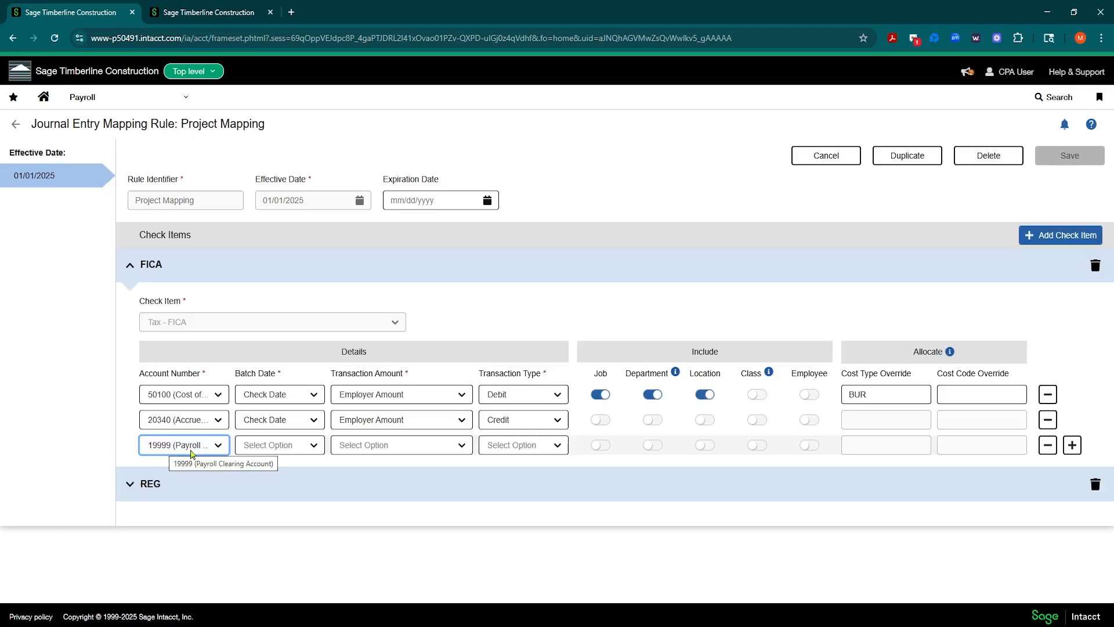
# Set the 19999 line's batch date to Check Date, transaction amount to Employee Amount and transaction type to Debit.
pyautogui.click(306, 451)
pyautogui.click(281, 471)
pyautogui.click(378, 444)
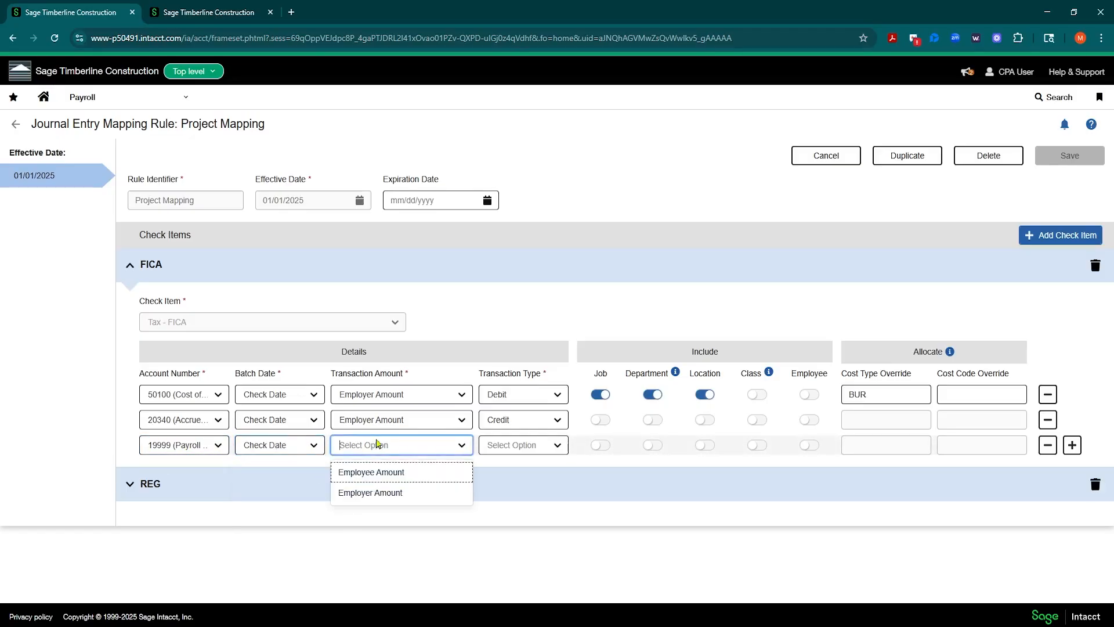
pyautogui.click(370, 472)
pyautogui.click(503, 453)
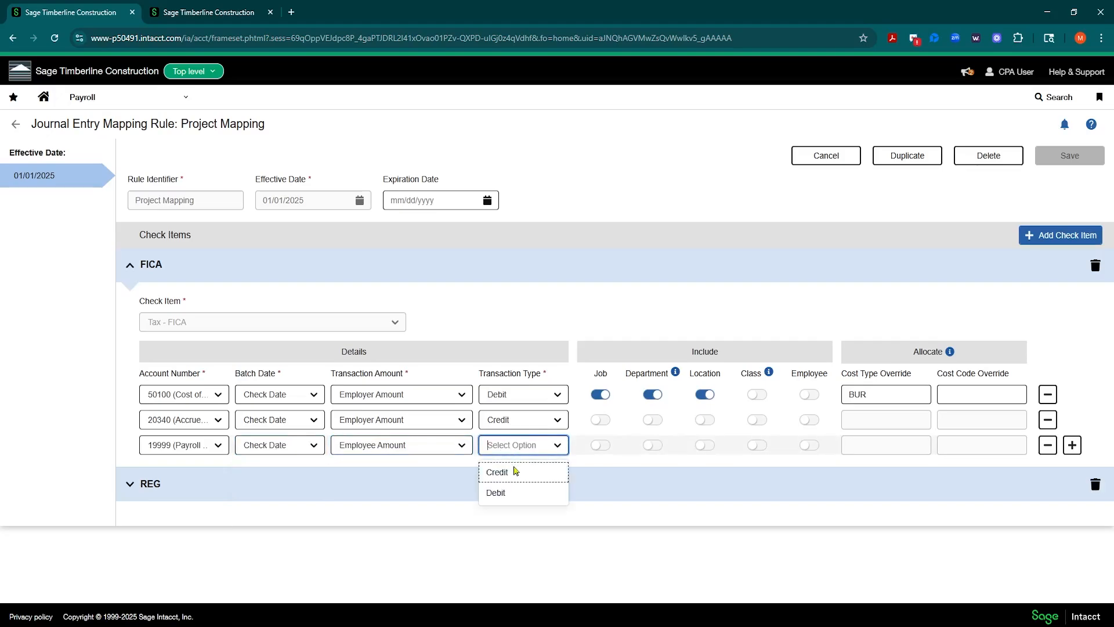
pyautogui.click(511, 491)
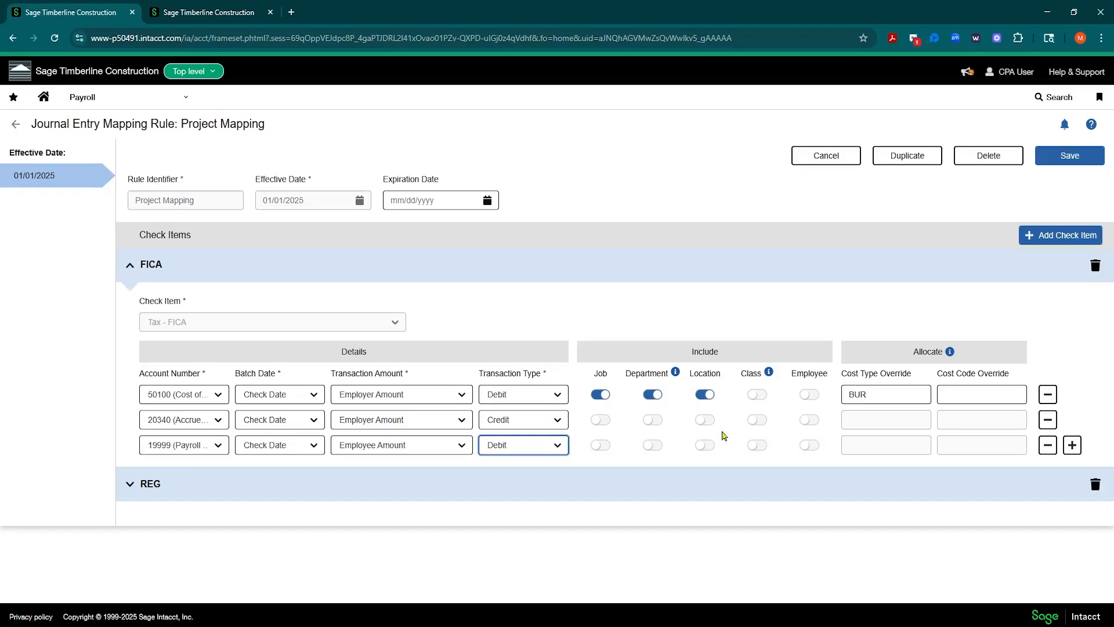
# Add a fourth FICA line with account 20311 (Payroll Federal Tax Withholdings Payable (FICA) - EE).
pyautogui.click(1073, 447)
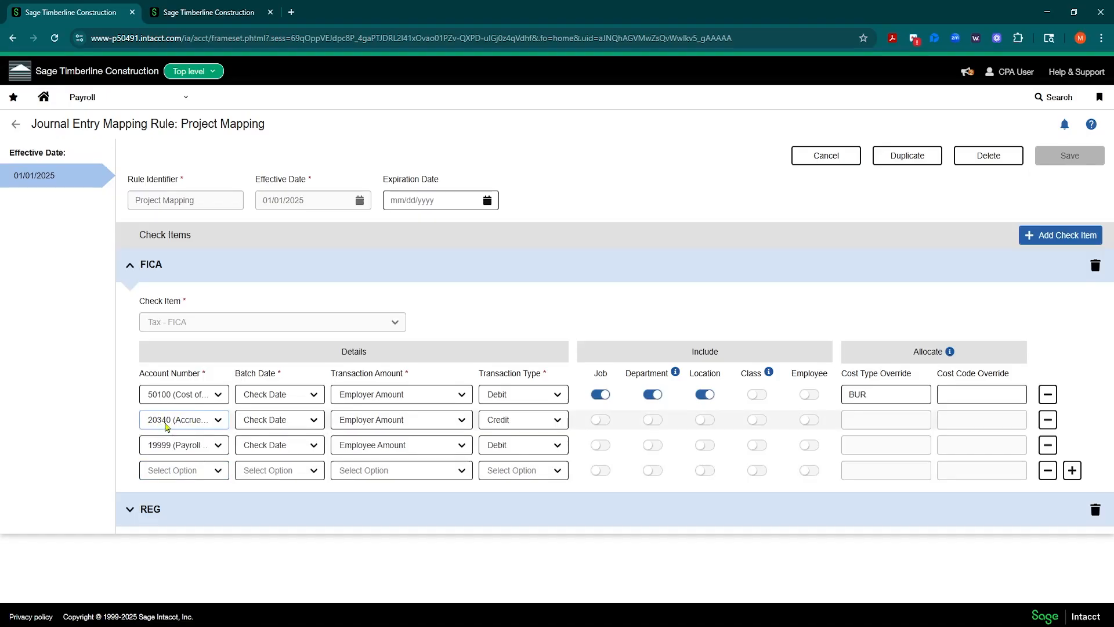
pyautogui.click(221, 474)
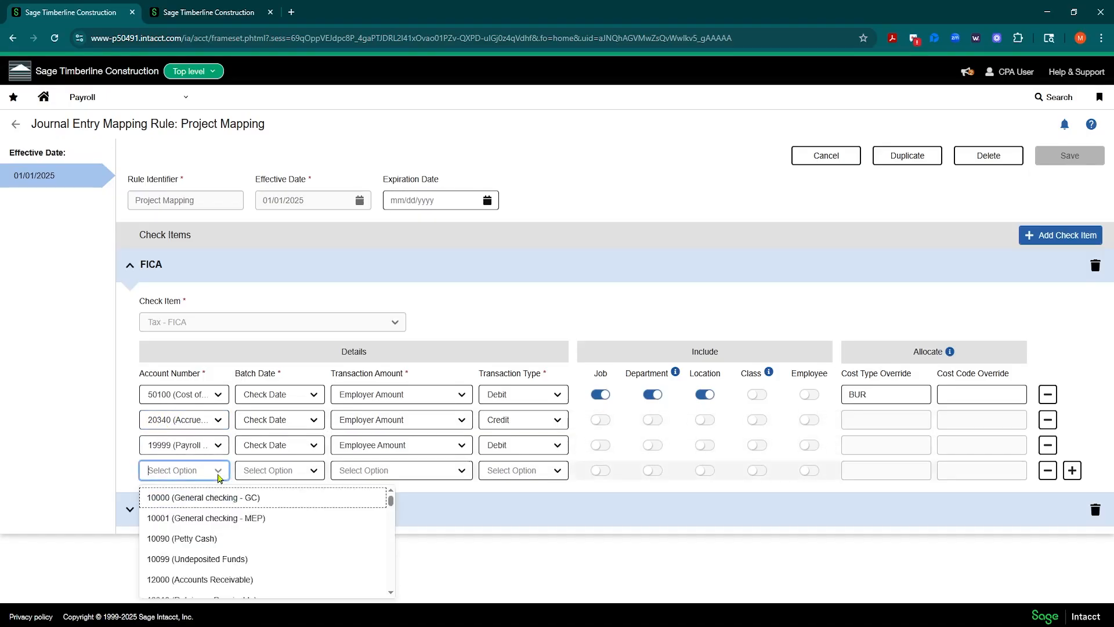
pyautogui.write('fica')
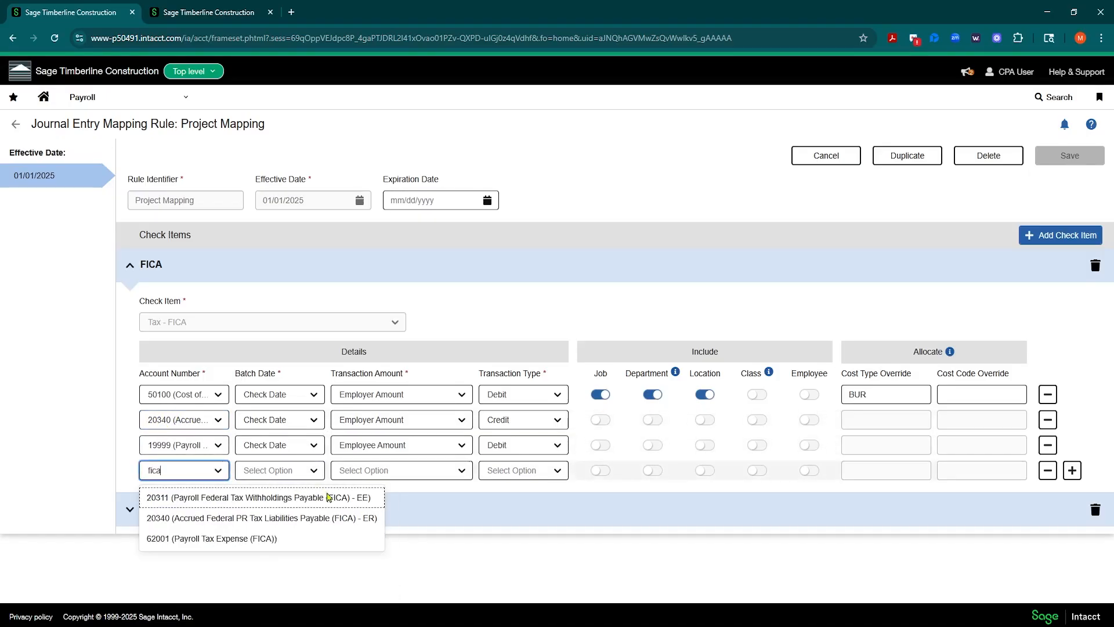
pyautogui.click(204, 499)
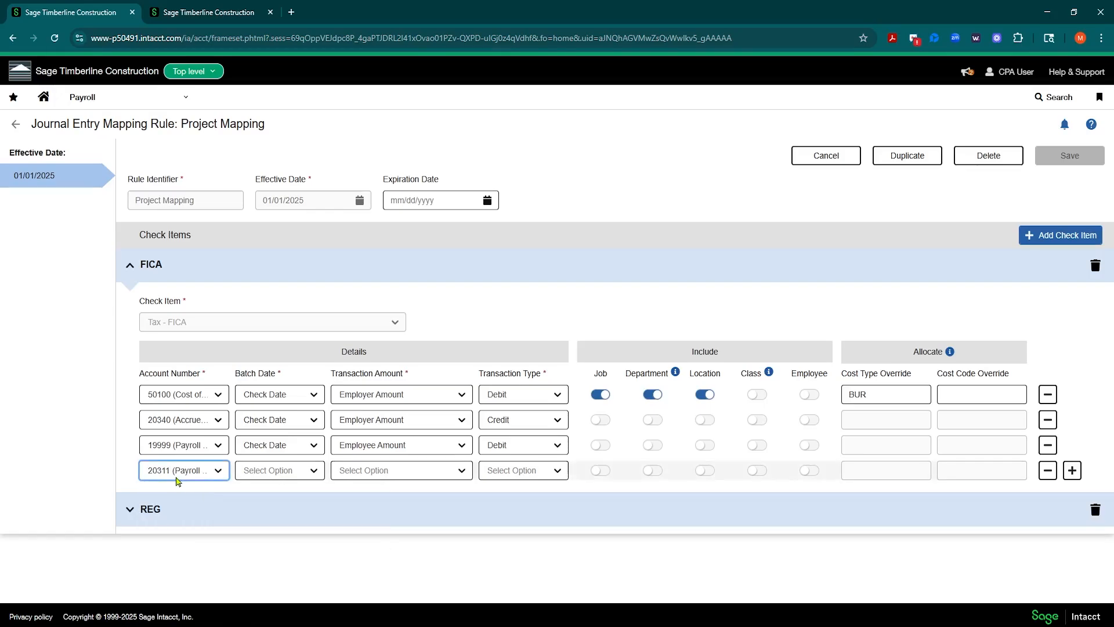
# Set the 20311 line to Check Date, Employee Amount and Credit, and save the Project Mapping rule.
pyautogui.click(311, 470)
pyautogui.click(292, 496)
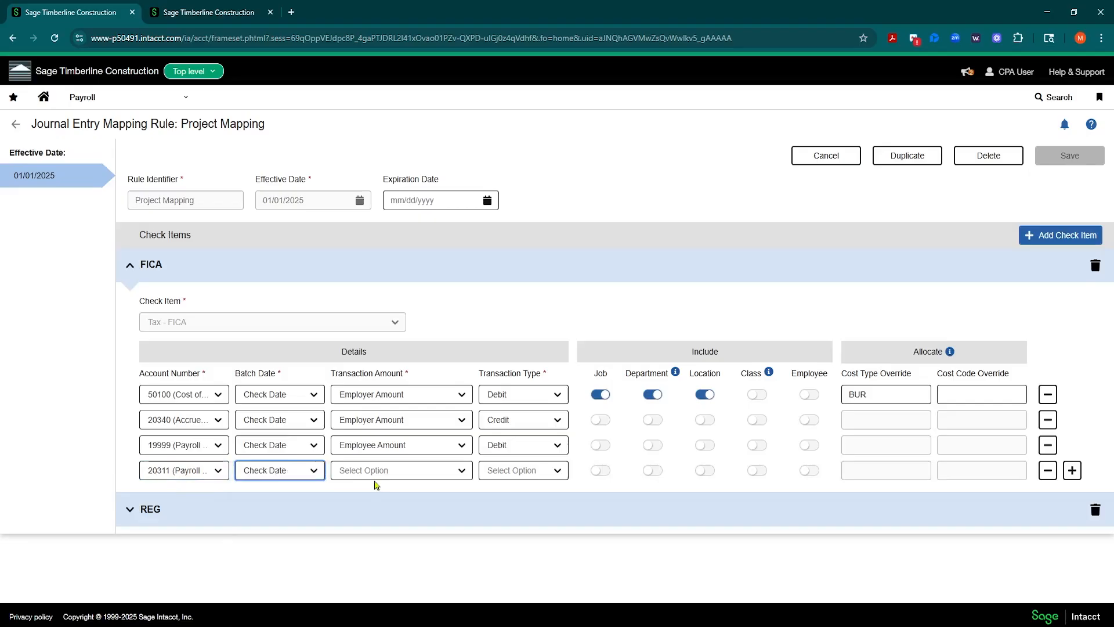
pyautogui.click(383, 474)
pyautogui.click(394, 497)
pyautogui.click(511, 471)
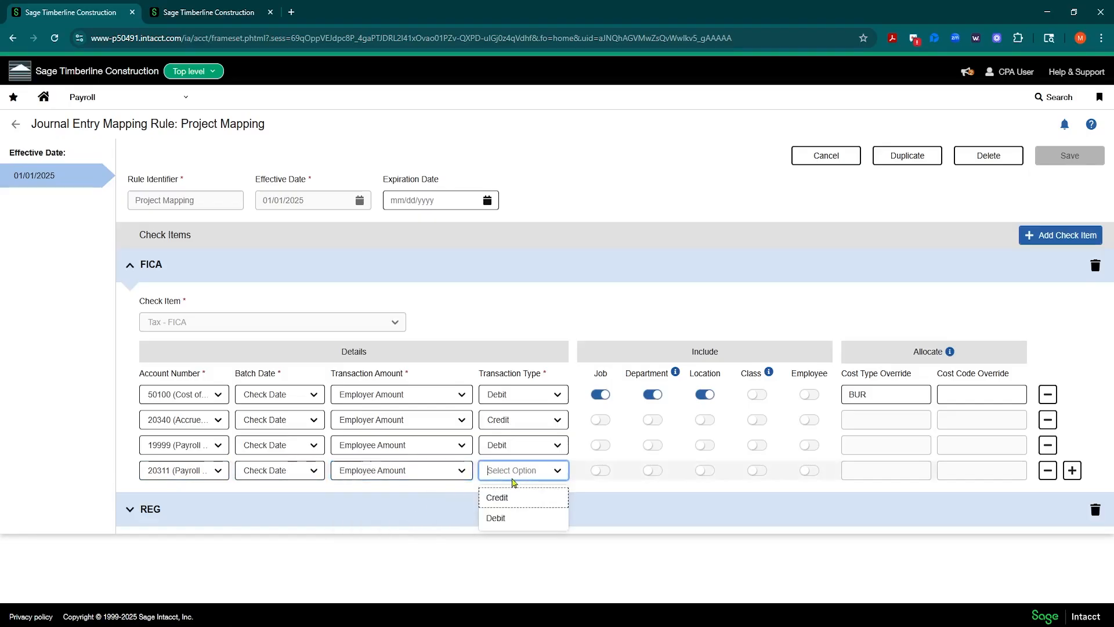
pyautogui.click(518, 500)
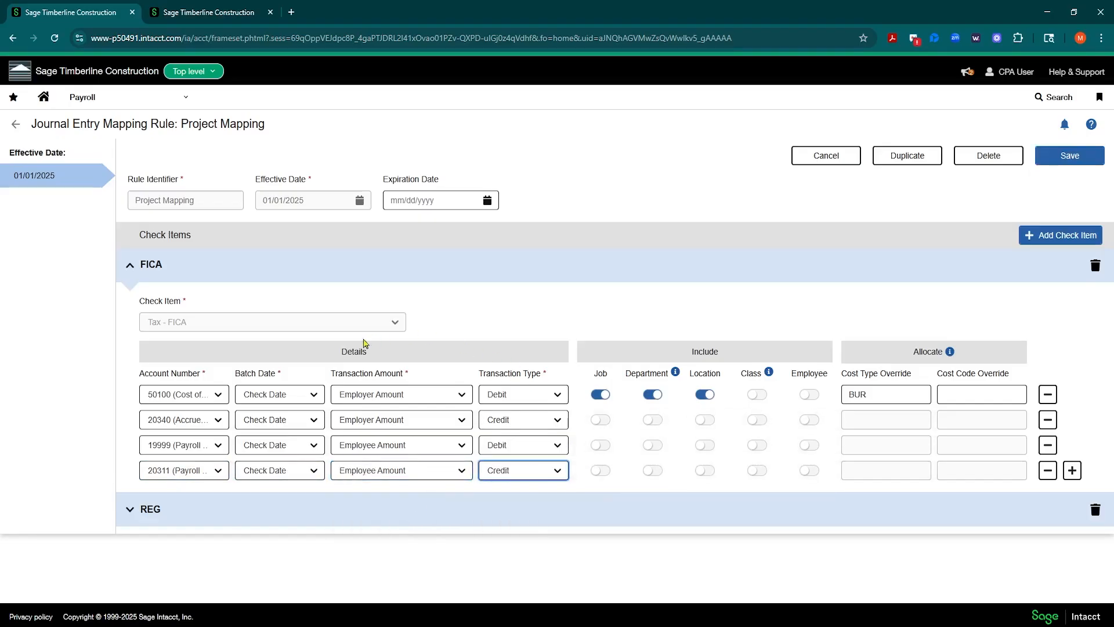
pyautogui.click(1070, 155)
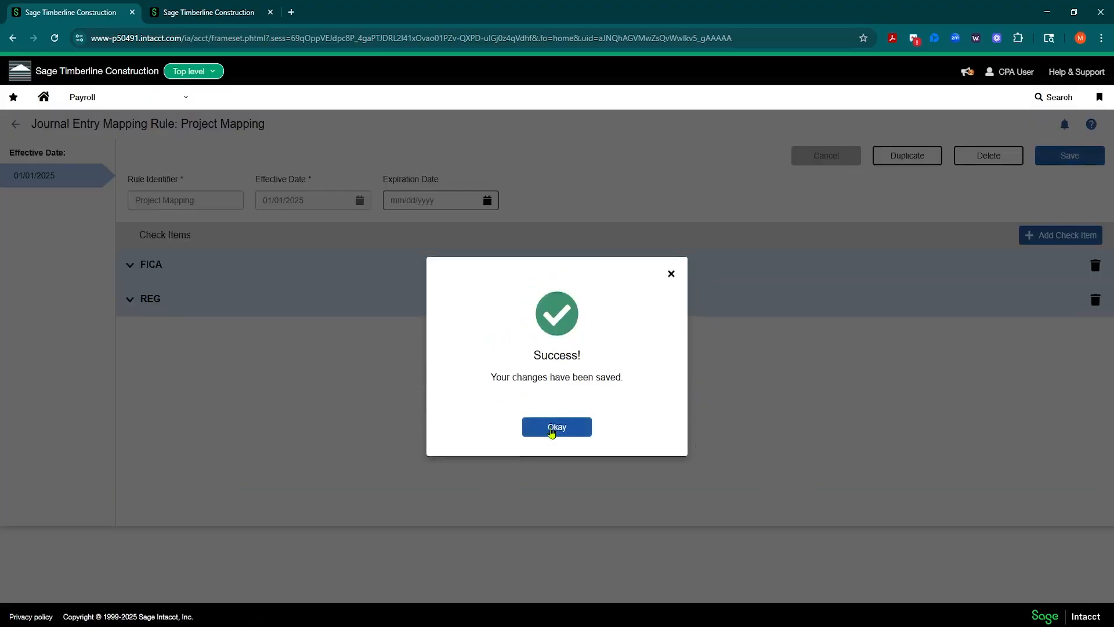
pyautogui.click(550, 428)
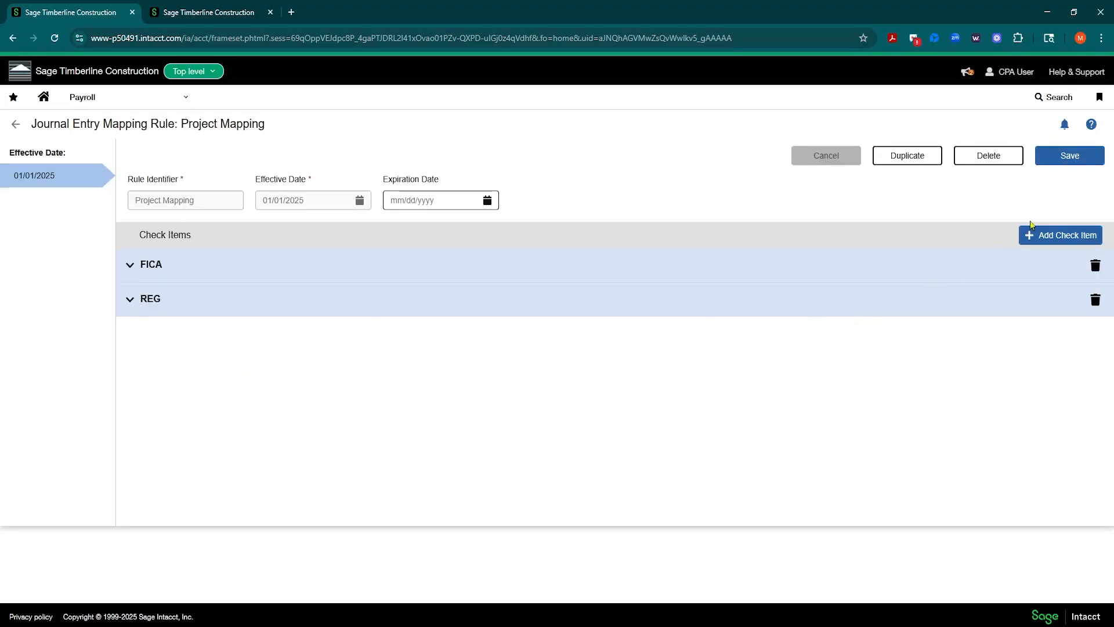
# Add a check item for Benefits - 401K and ROTH - 401k to the Project Mapping rule.
pyautogui.click(1027, 238)
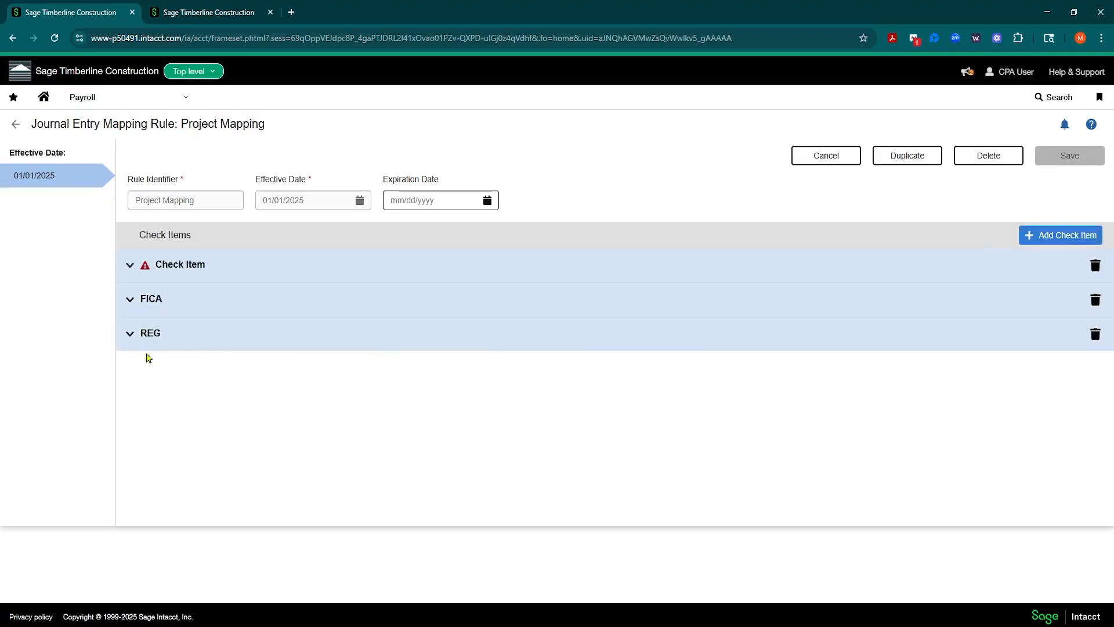
pyautogui.click(124, 266)
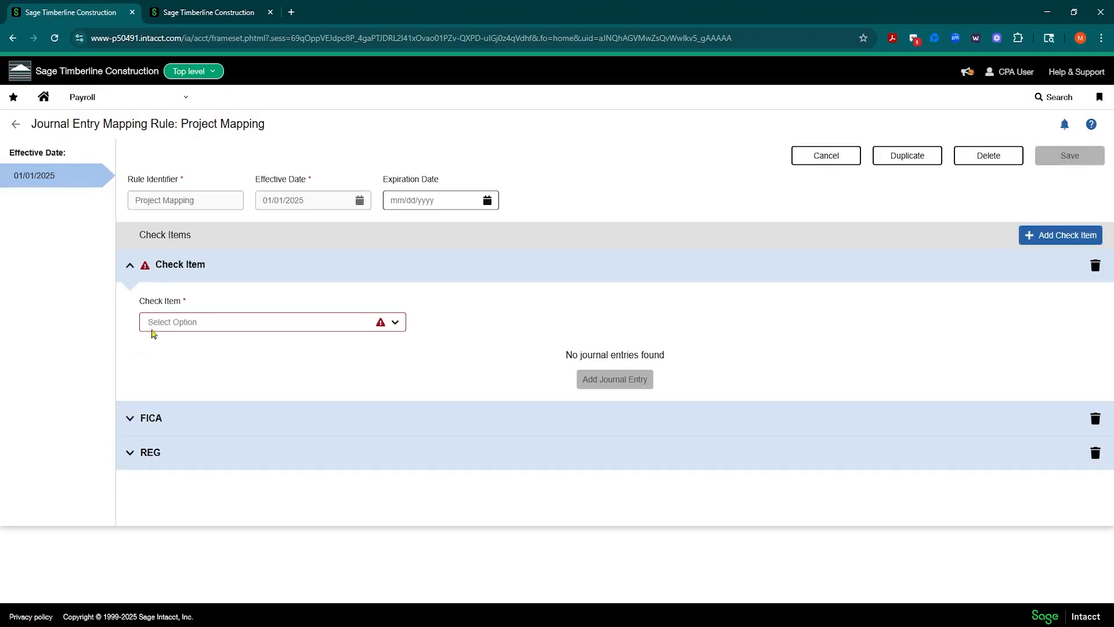
pyautogui.click(393, 325)
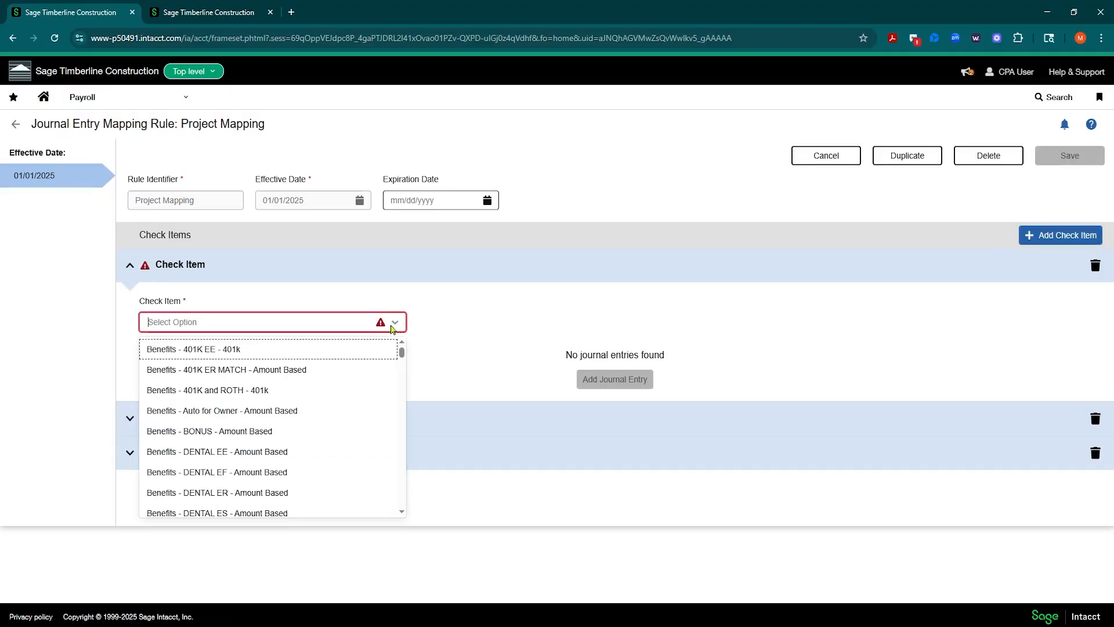
pyautogui.click(239, 390)
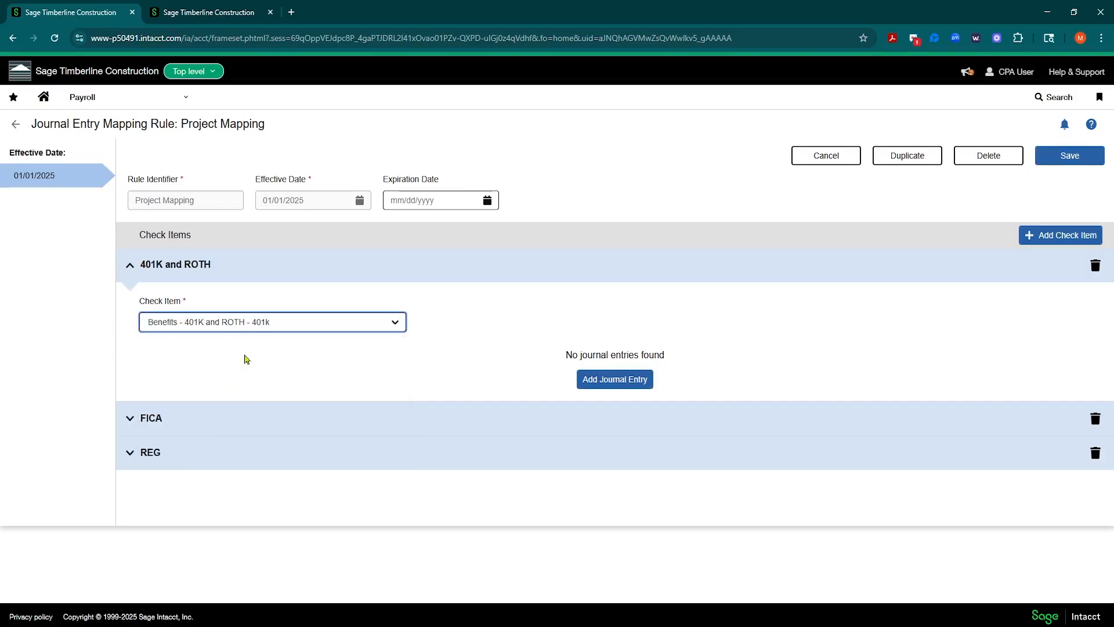
# Try a 401K and ROTH journal entry line with transaction amount Pretax Match, and remove that check item.
pyautogui.click(585, 385)
pyautogui.click(458, 394)
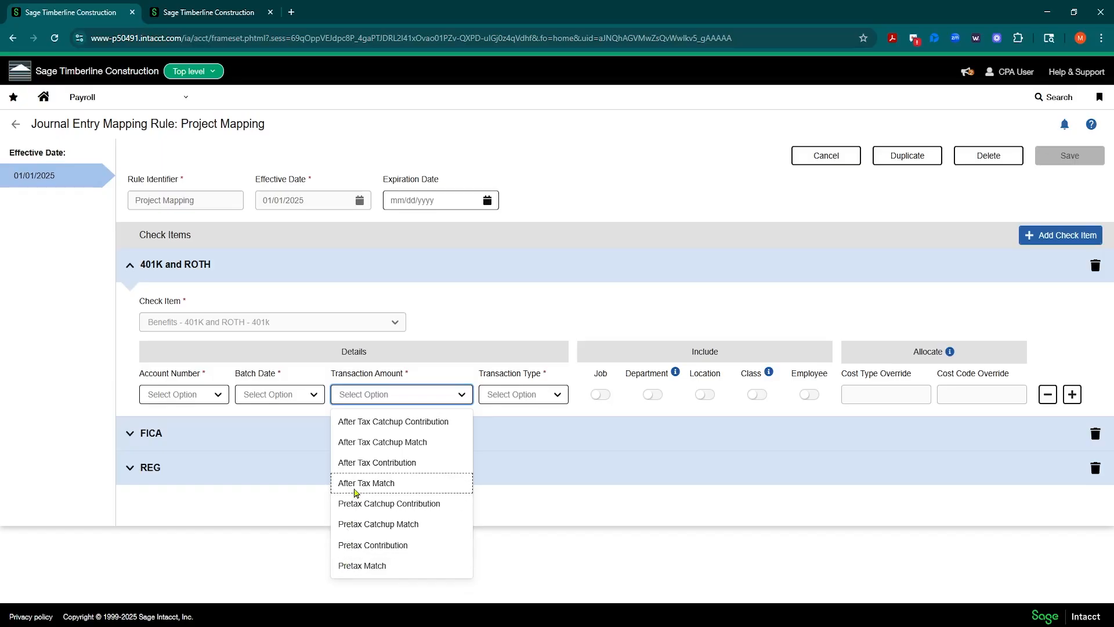
pyautogui.click(366, 565)
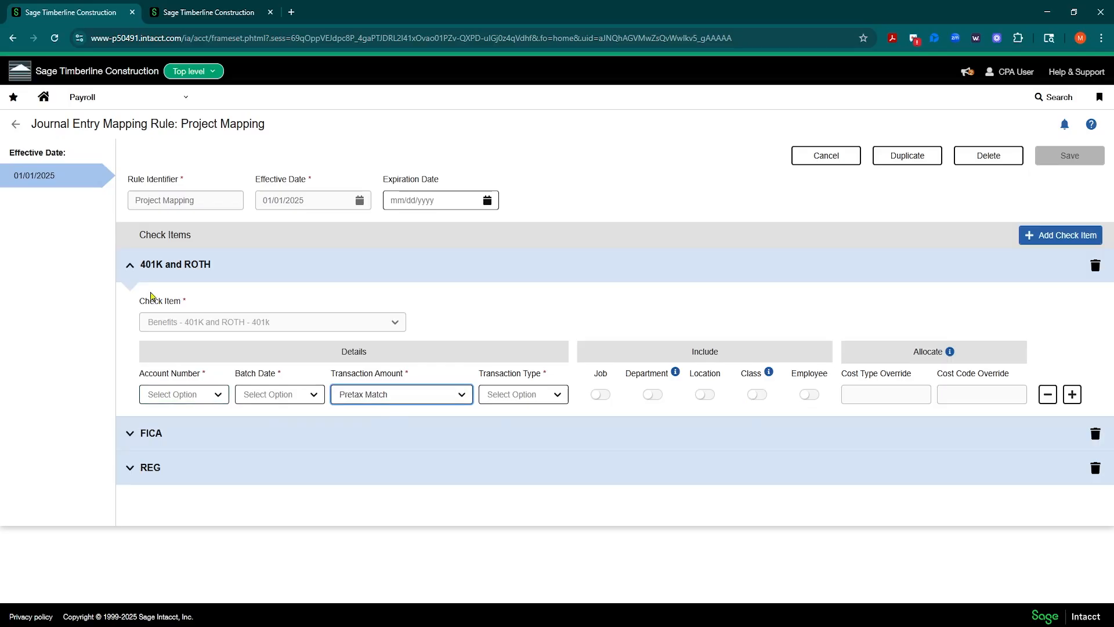
pyautogui.click(1095, 267)
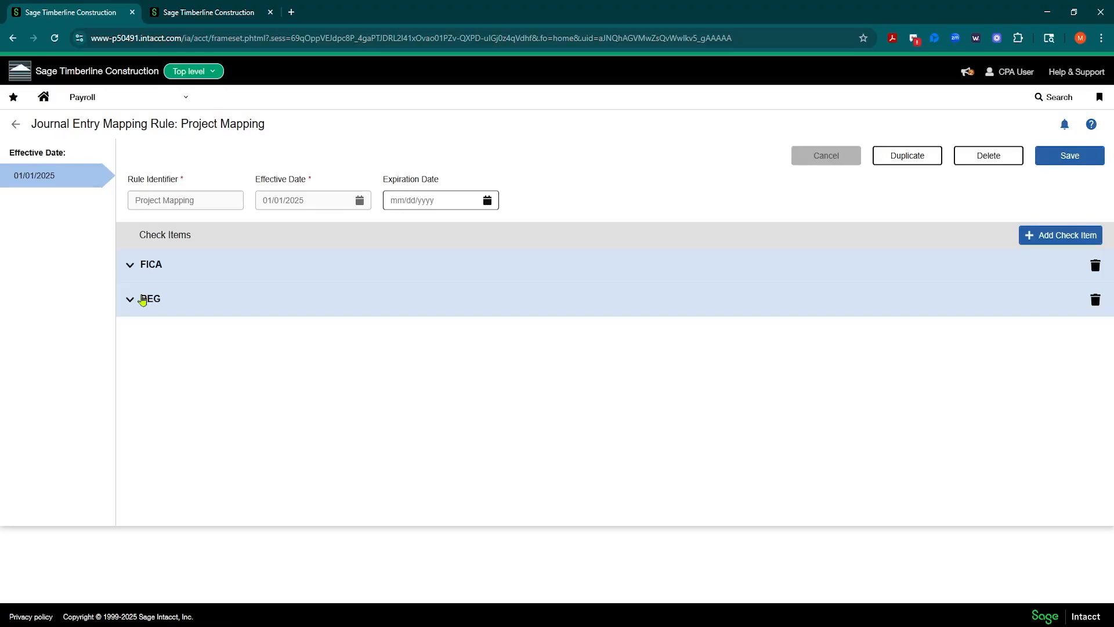
# Add a Tax - FUTA check item with a blank journal entry line to the Project Mapping rule.
pyautogui.click(1043, 239)
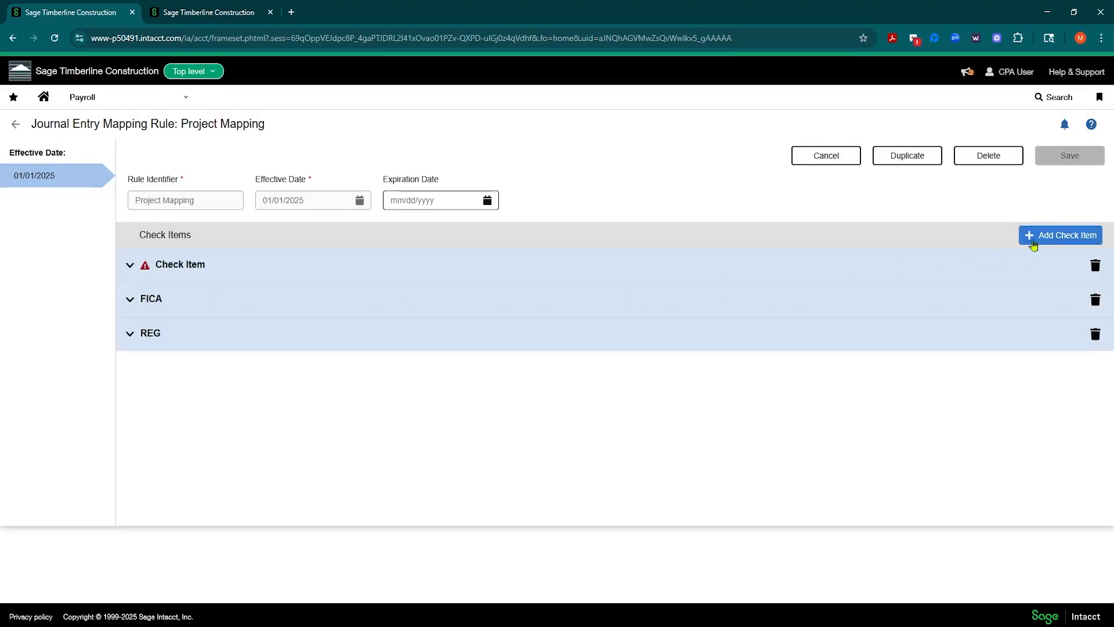
pyautogui.click(135, 266)
pyautogui.click(395, 323)
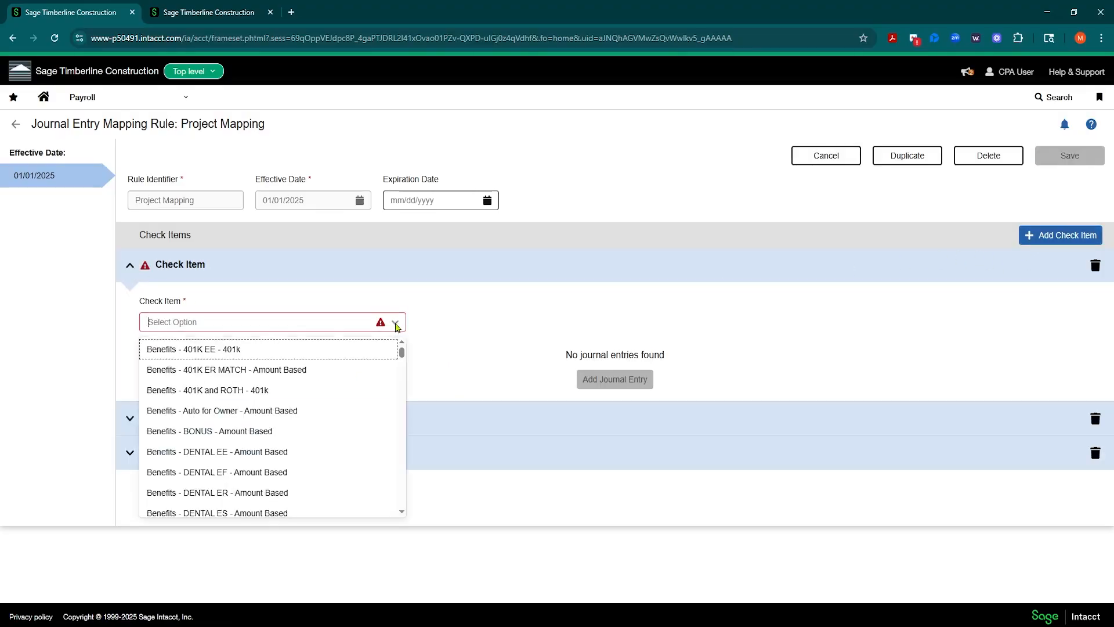
pyautogui.write('fut')
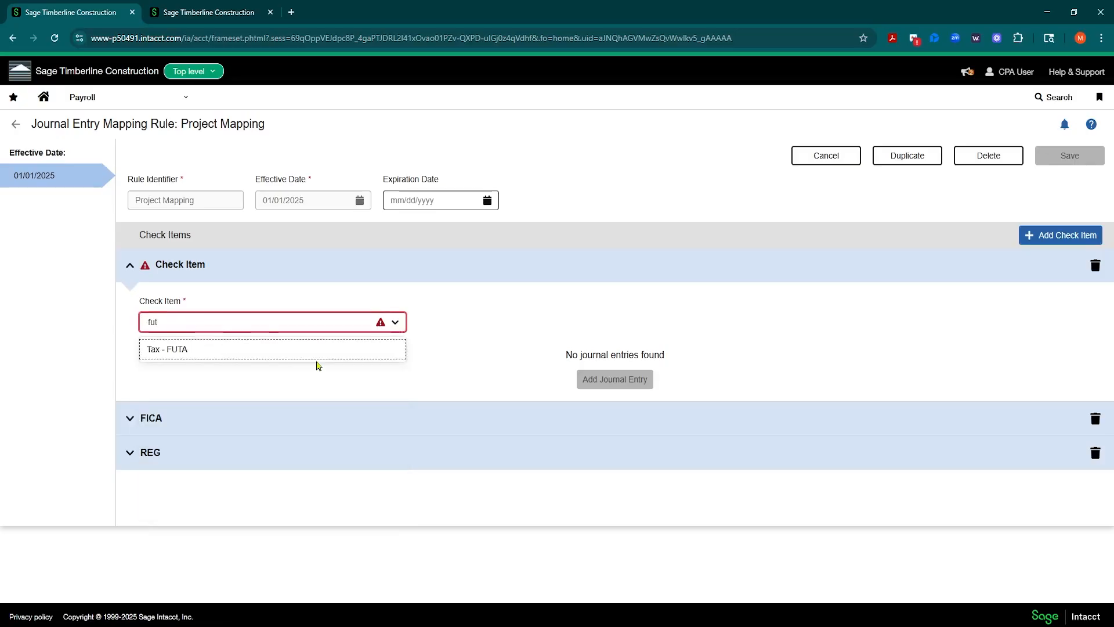
pyautogui.click(262, 351)
pyautogui.click(614, 380)
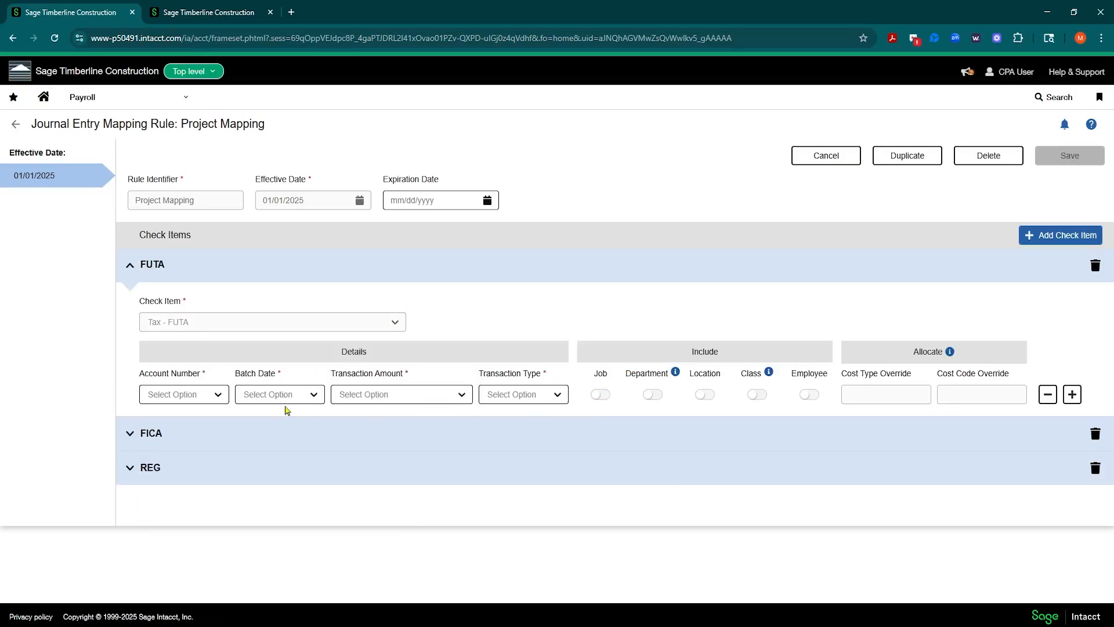
# Review the FUTA line's transaction amount and account number options, and remove the FUTA check item.
pyautogui.click(461, 394)
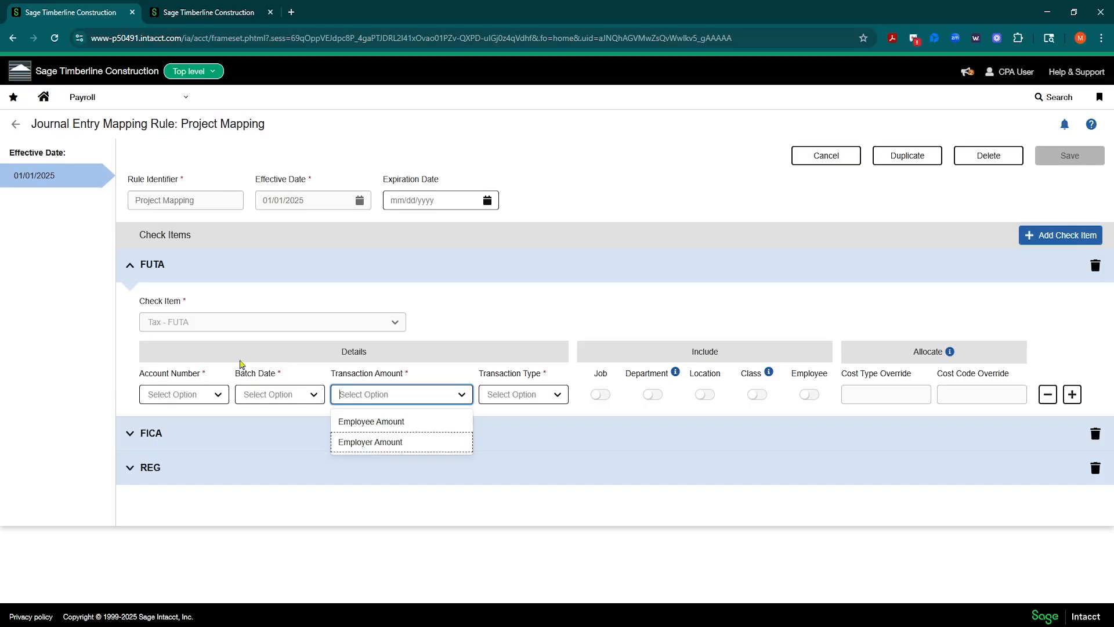
pyautogui.click(224, 394)
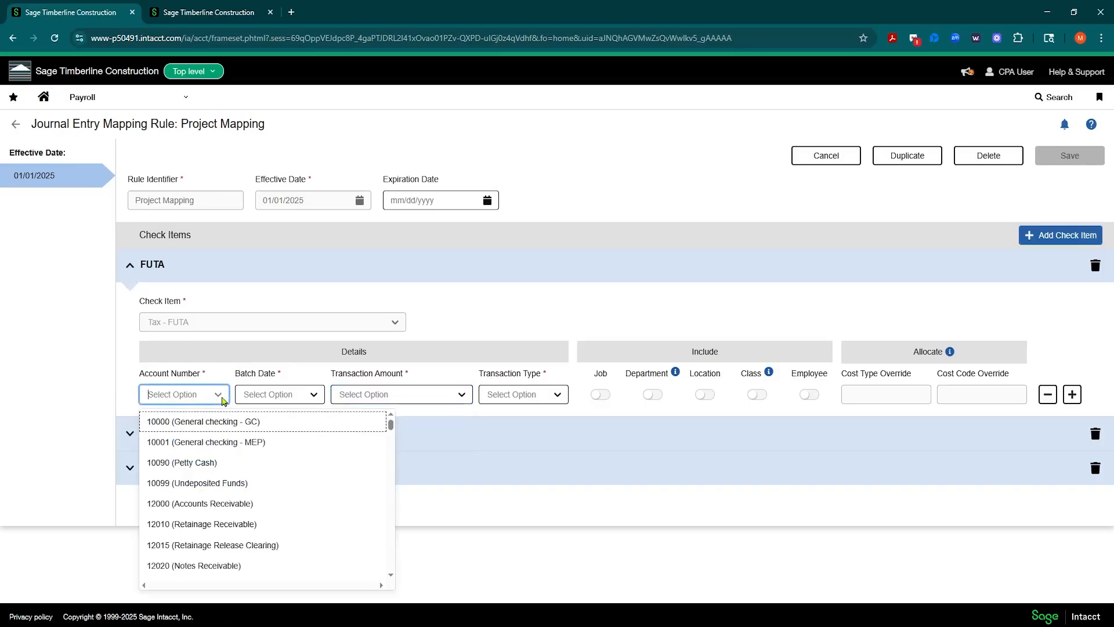
pyautogui.click(108, 373)
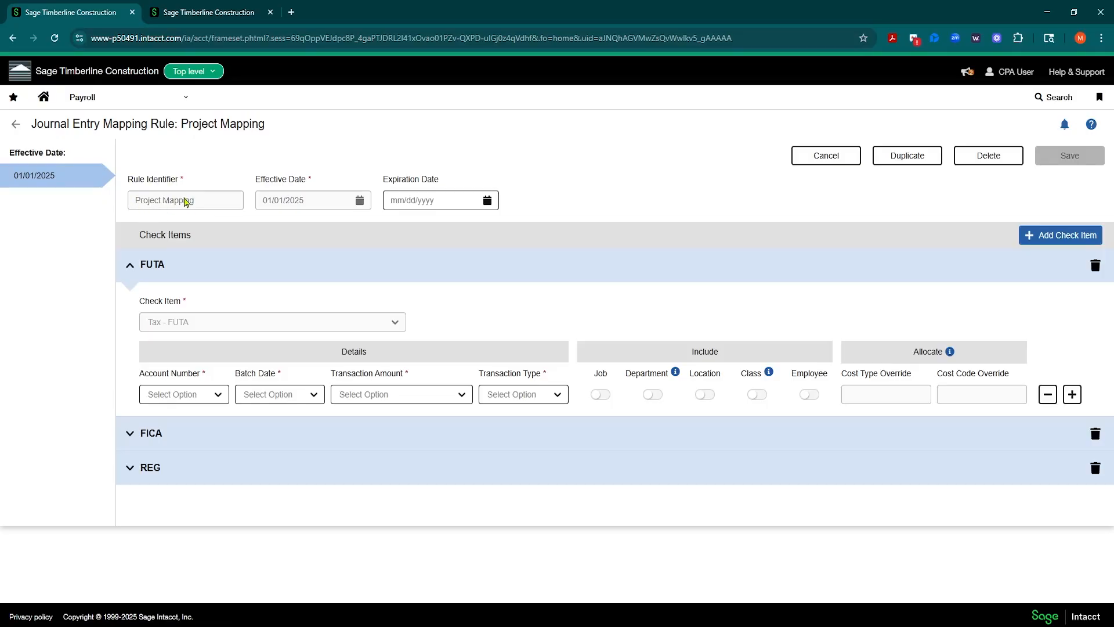
pyautogui.click(1095, 269)
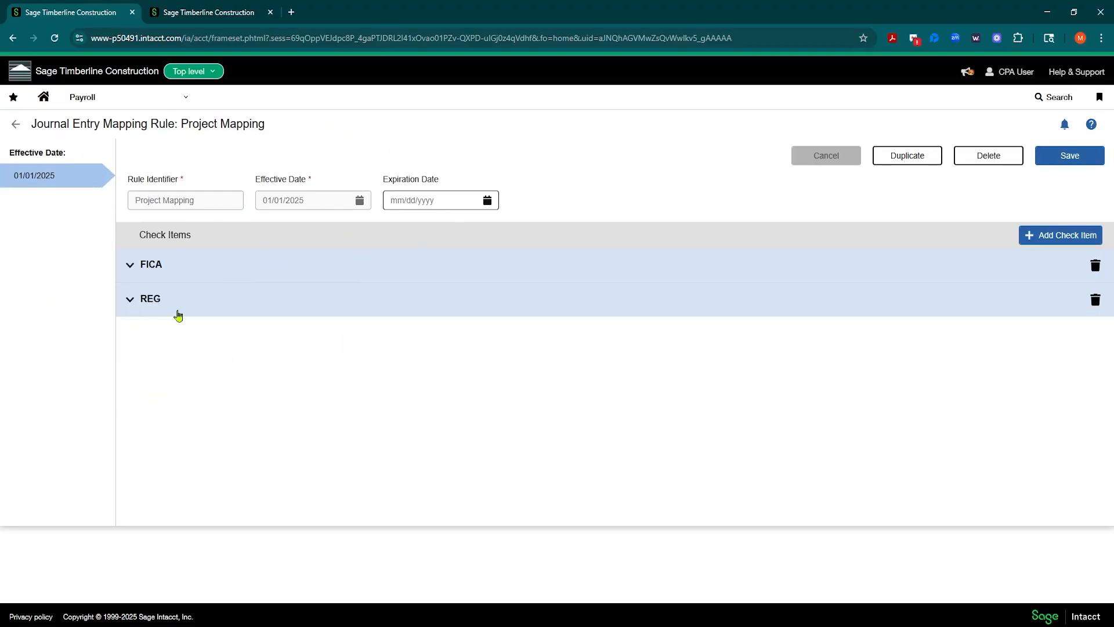
# Duplicate the Project Mapping rule and name the copy Shop Mapping.
pyautogui.click(910, 157)
pyautogui.click(157, 199)
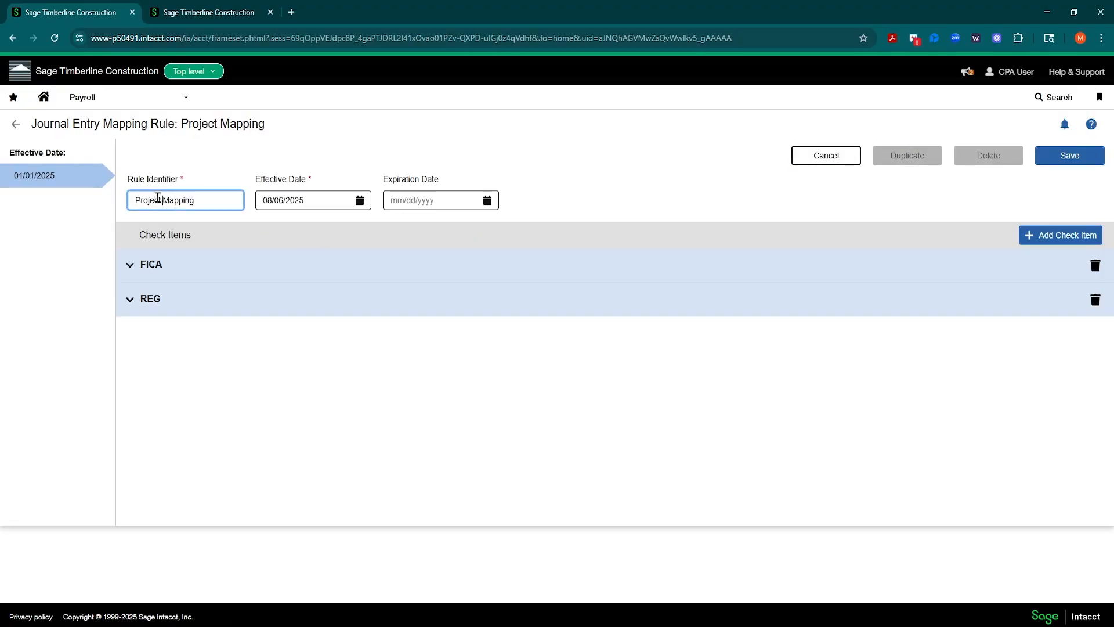
pyautogui.moveTo(158, 199); pyautogui.dragTo(108, 205)
pyautogui.write('Shop')
# Set the Shop Mapping rule's effective date to 01/01/2025 and save the rule.
pyautogui.click(276, 200)
pyautogui.click(267, 226)
pyautogui.click(267, 227)
pyautogui.click(266, 226)
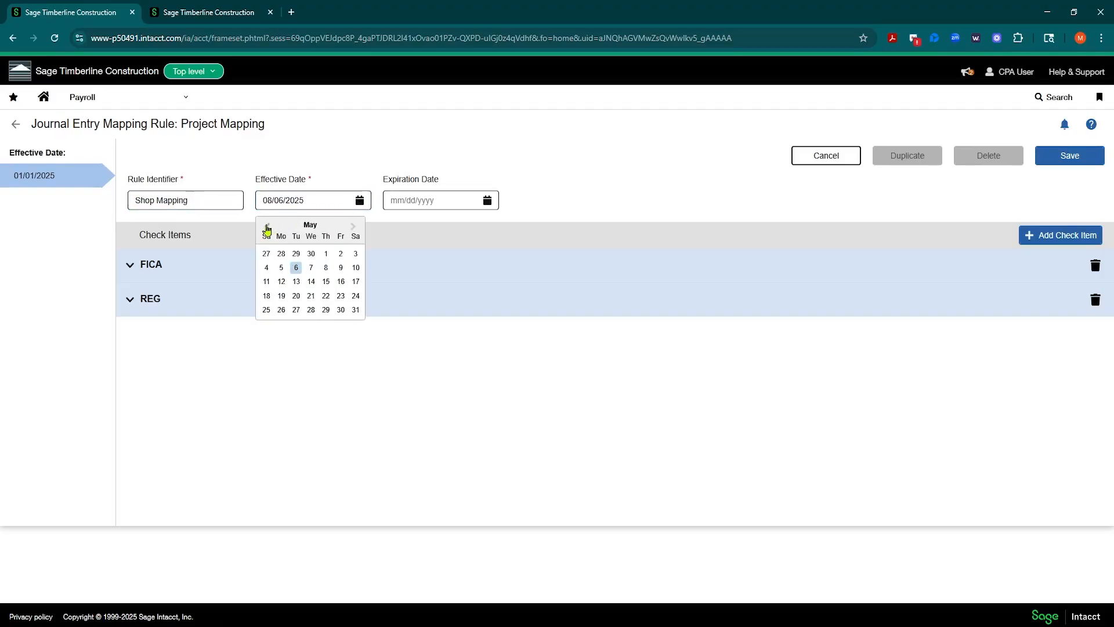
pyautogui.click(267, 226)
pyautogui.click(267, 226)
pyautogui.click(267, 226)
pyautogui.click(266, 226)
pyautogui.click(311, 254)
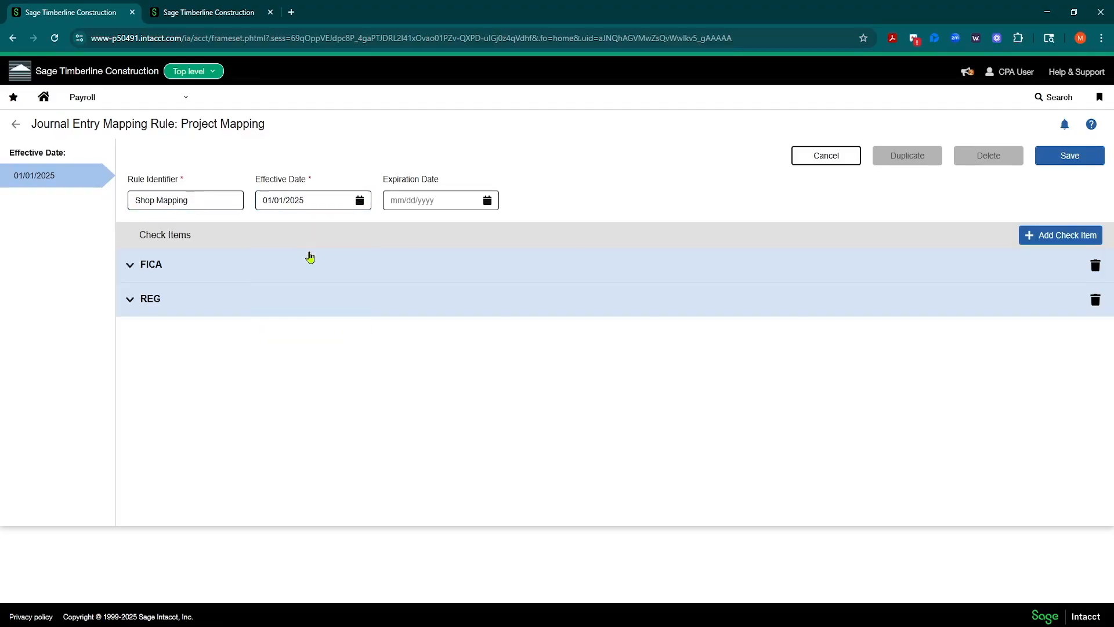
pyautogui.click(1070, 155)
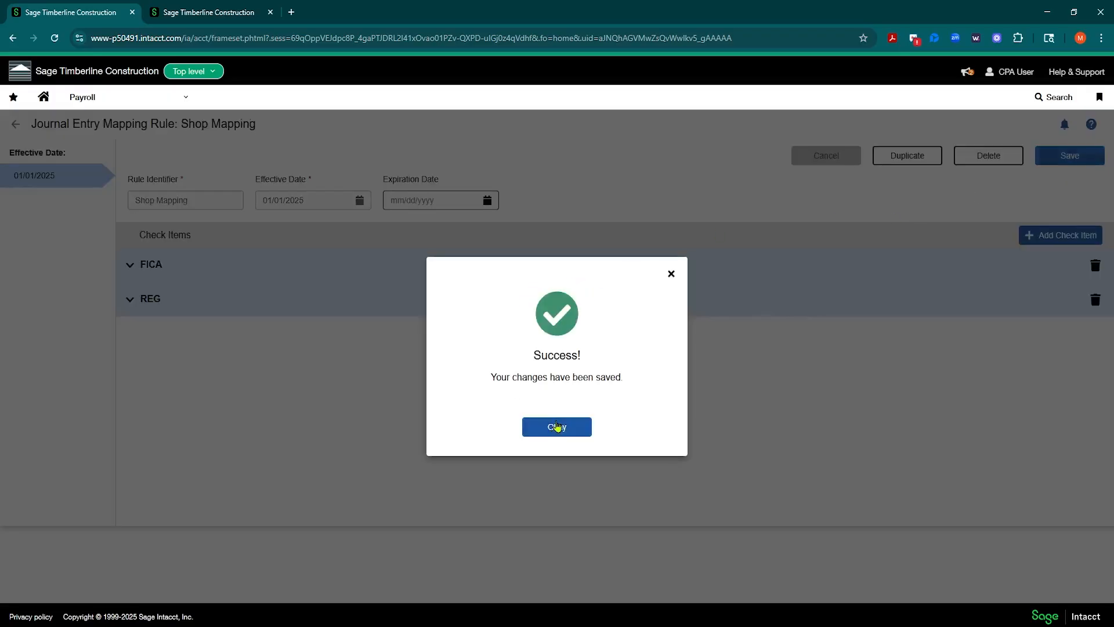
pyautogui.click(554, 428)
# Reopen the Shop Mapping rule and set the REG debit line's account to 60030 (Shop and Warehouse Wages).
pyautogui.click(17, 126)
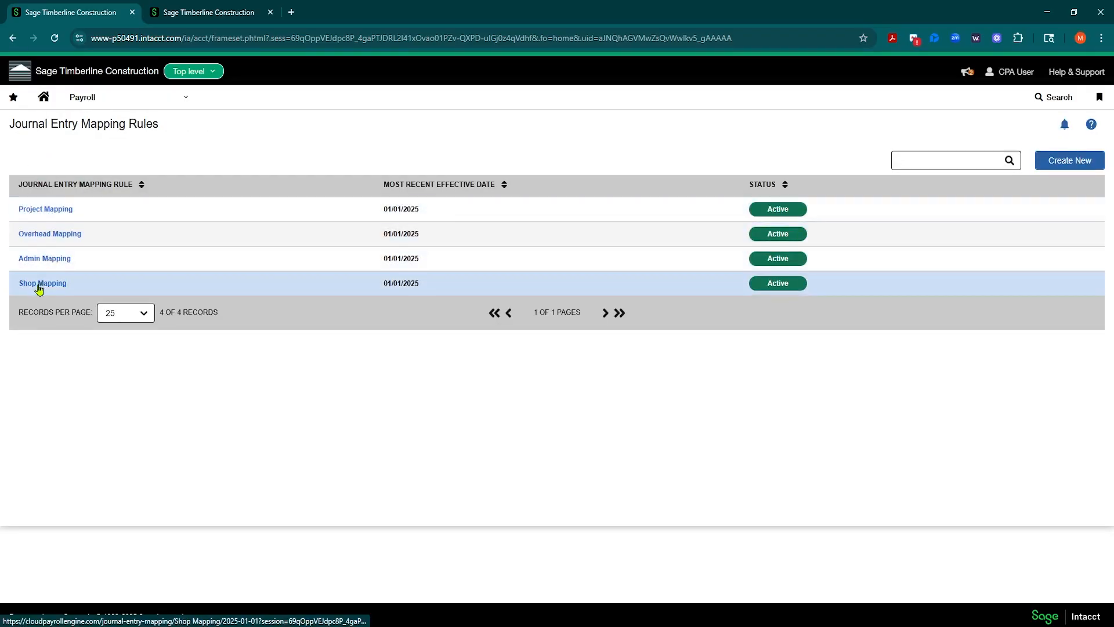
pyautogui.click(41, 284)
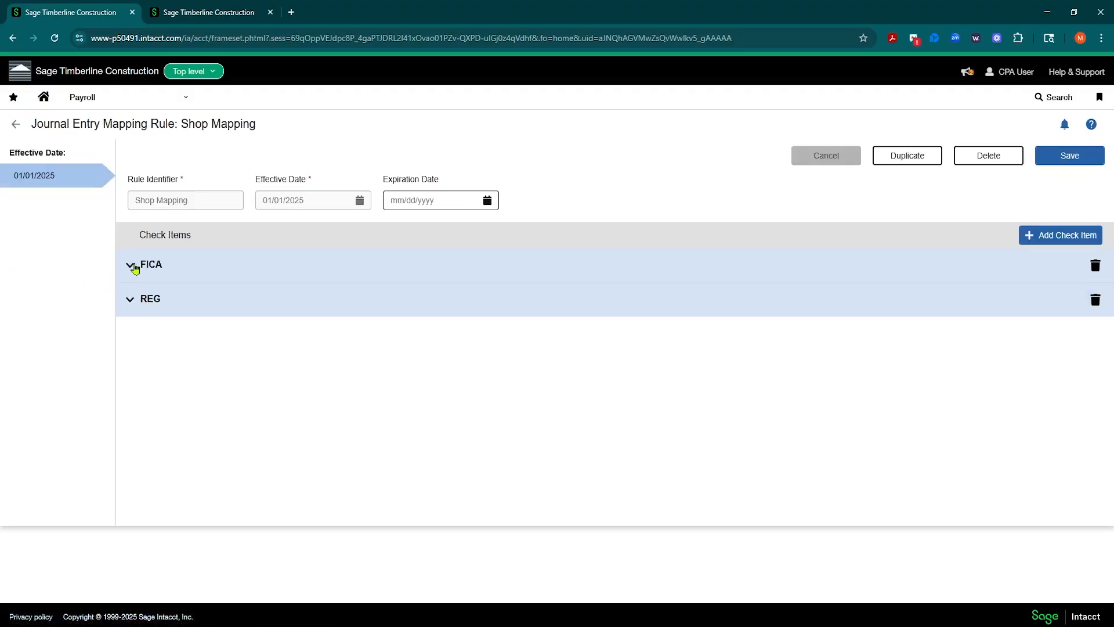
pyautogui.click(131, 300)
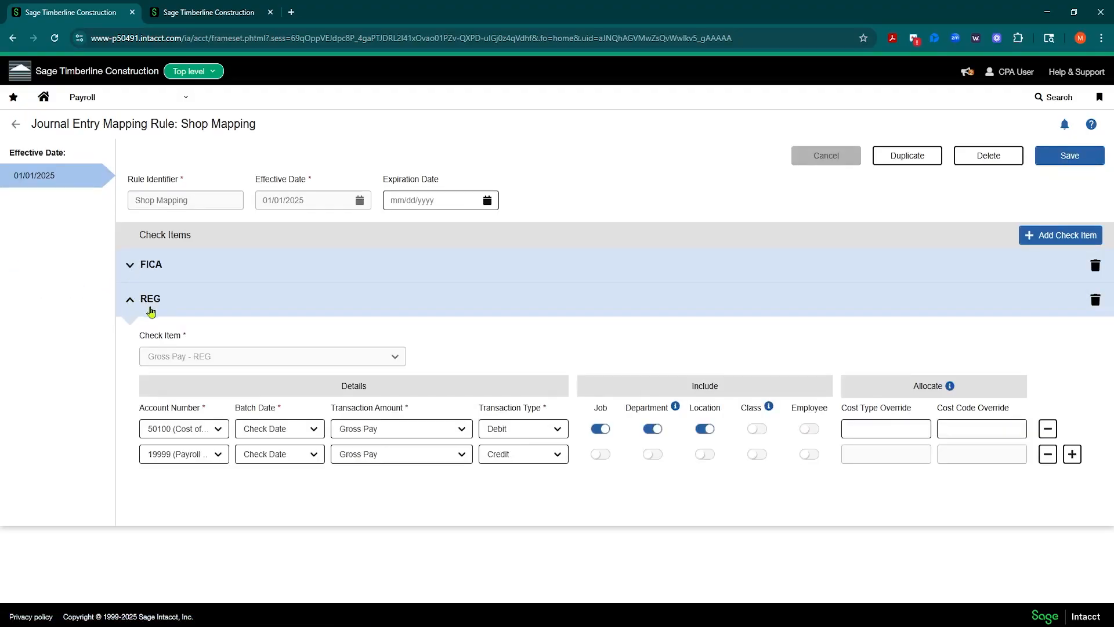
pyautogui.click(181, 430)
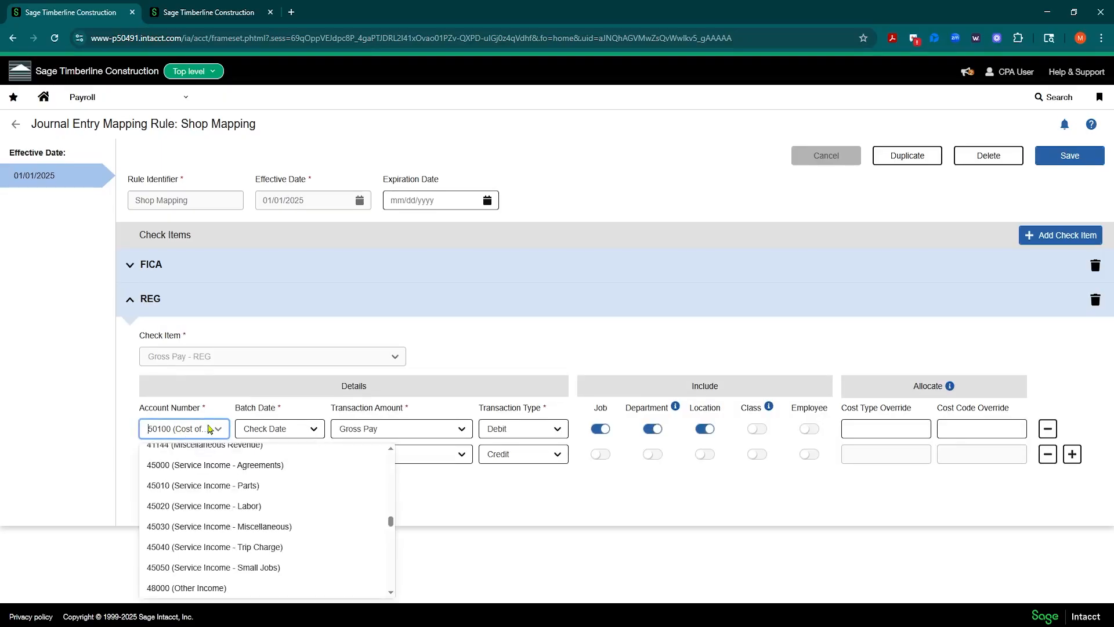
pyautogui.write('601')
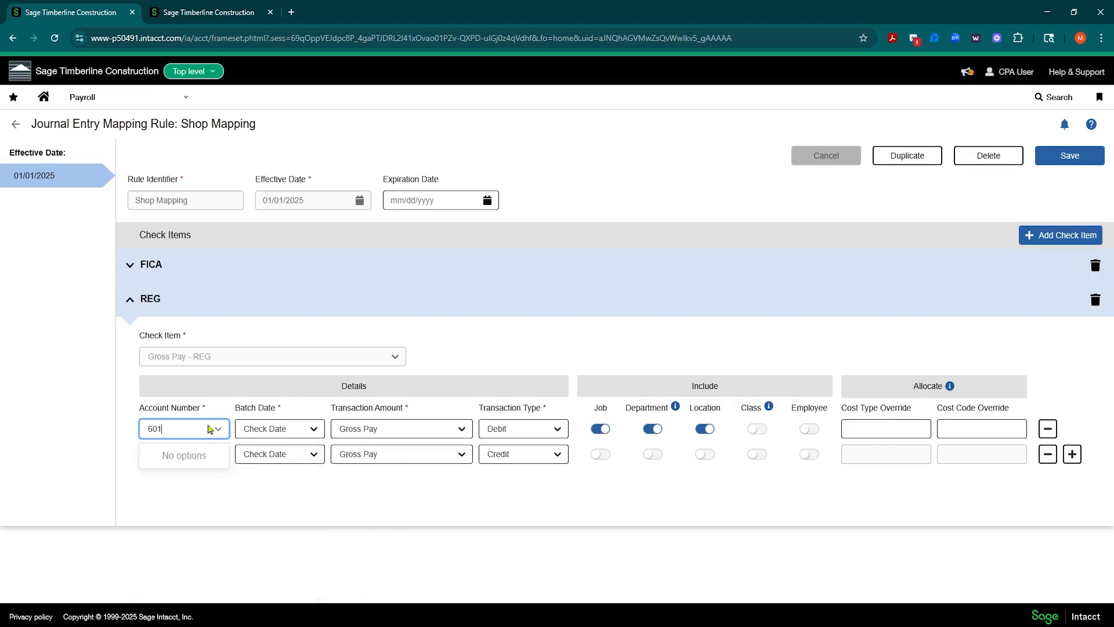
pyautogui.press('BackSpace')
pyautogui.press('BackSpace')
pyautogui.press('BackSpace')
pyautogui.write('sho')
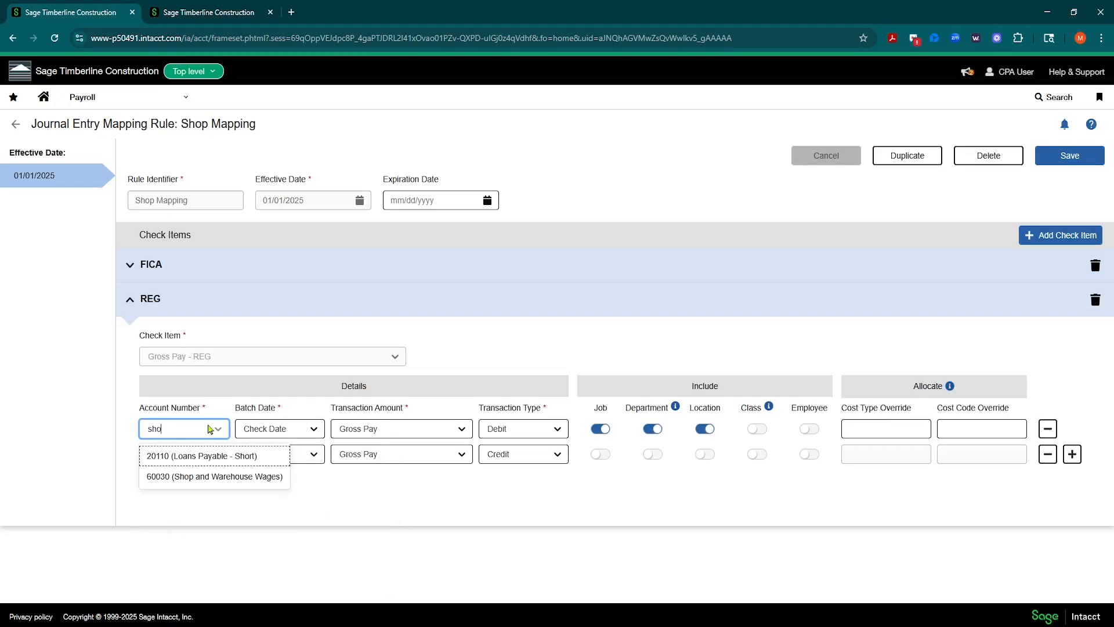
pyautogui.click(200, 477)
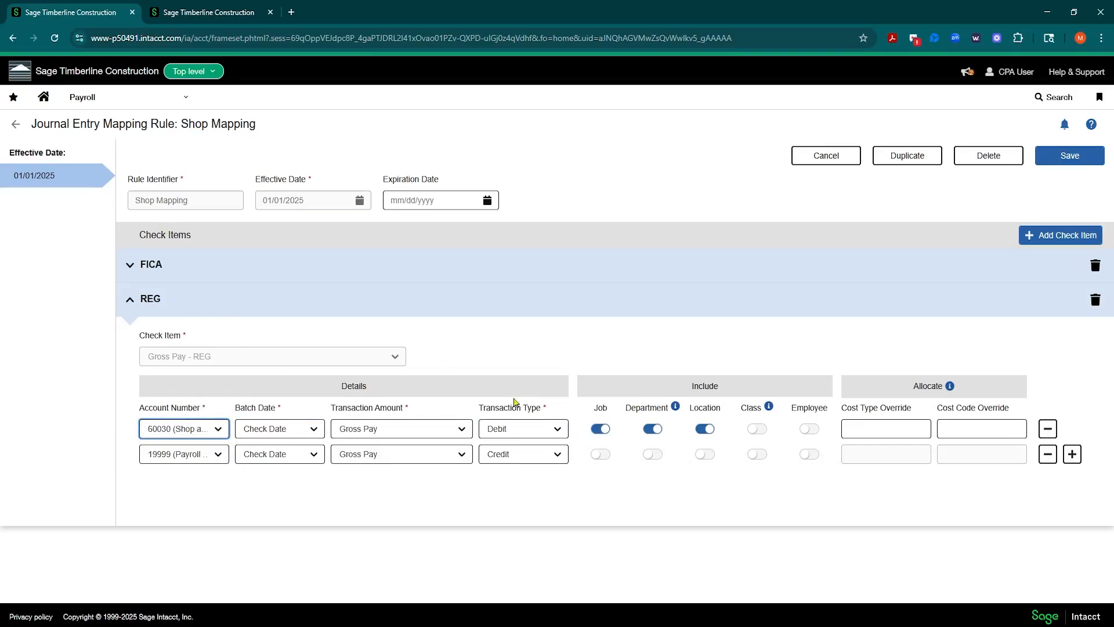
# Exclude Job and Location from the REG 60030 debit line and save the Shop Mapping rule.
pyautogui.click(598, 429)
pyautogui.click(704, 429)
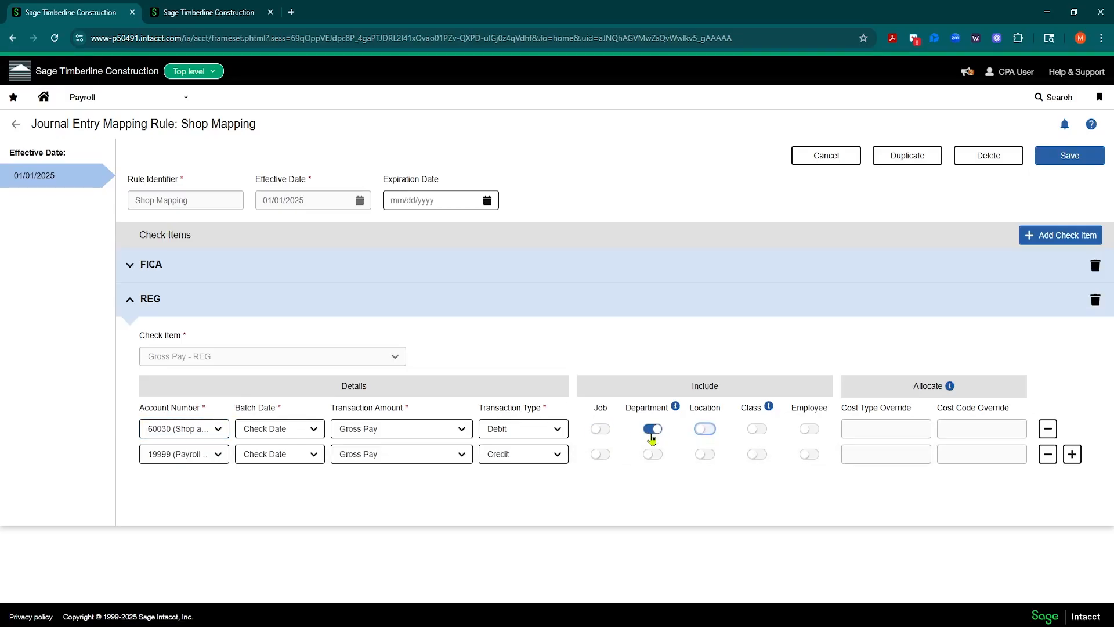
pyautogui.click(1050, 162)
pyautogui.click(552, 428)
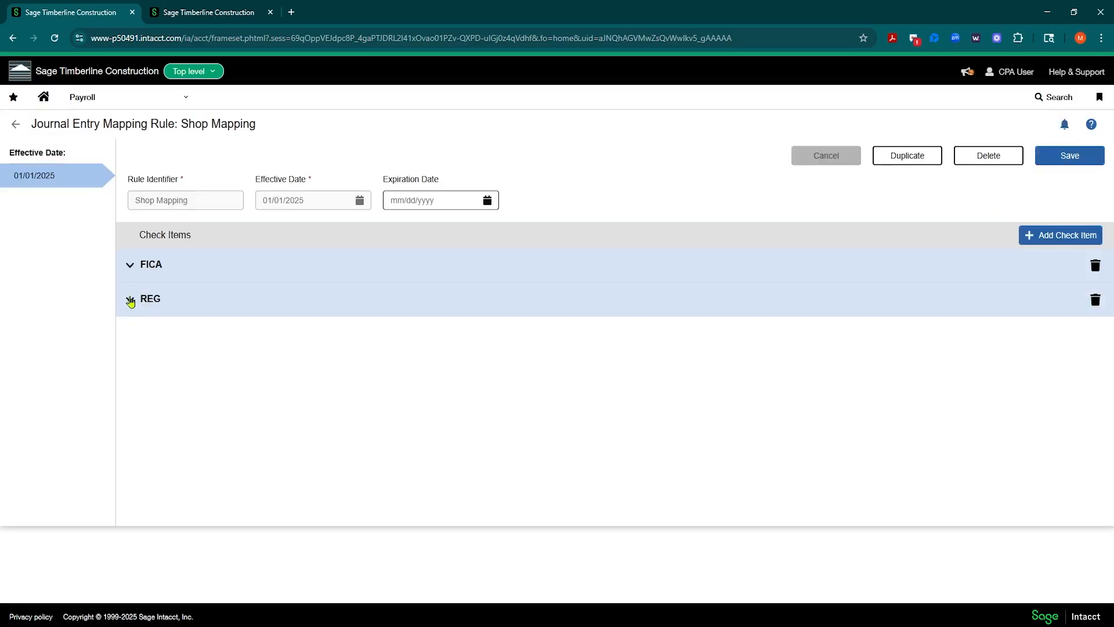
# Set the FICA employer debit line's account to 62001 (Payroll Tax Expense (FICA)) in Shop Mapping.
pyautogui.click(130, 265)
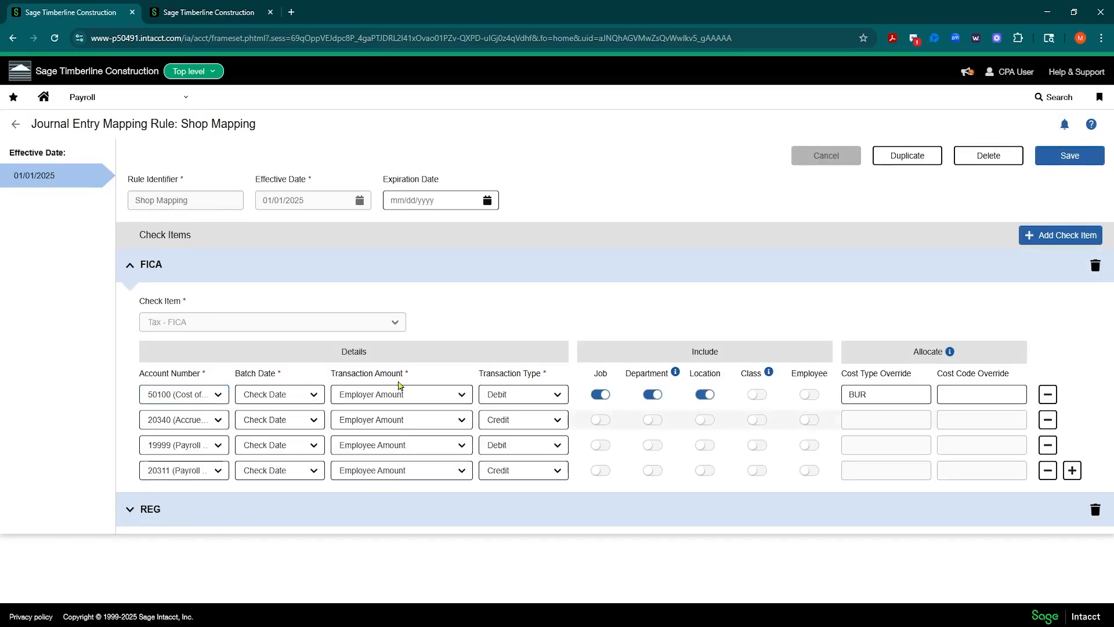
pyautogui.click(218, 396)
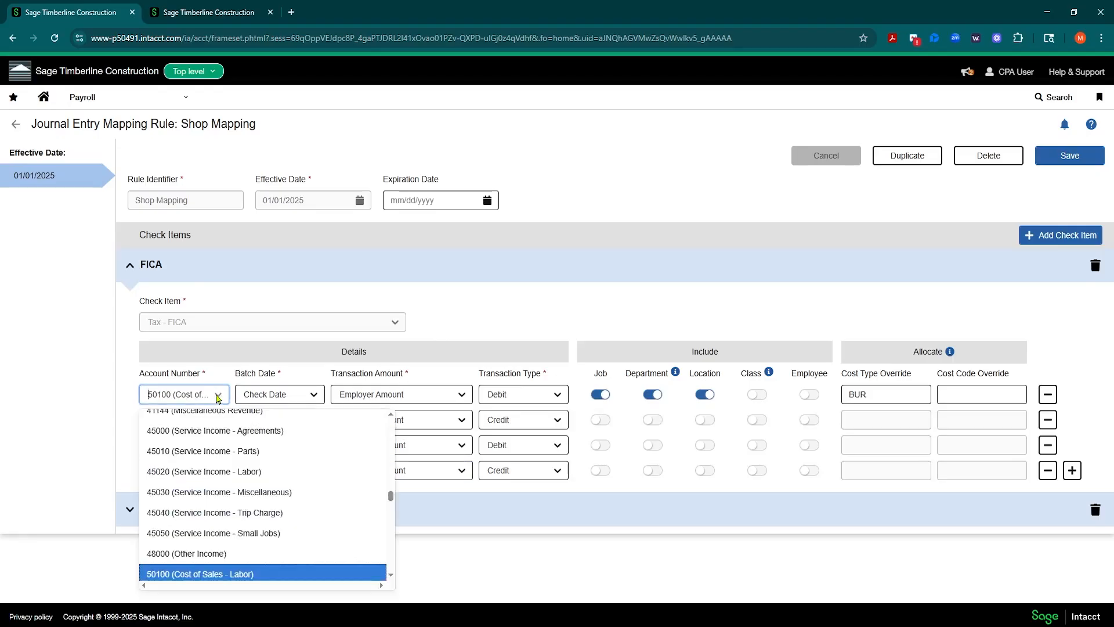
pyautogui.write('shop')
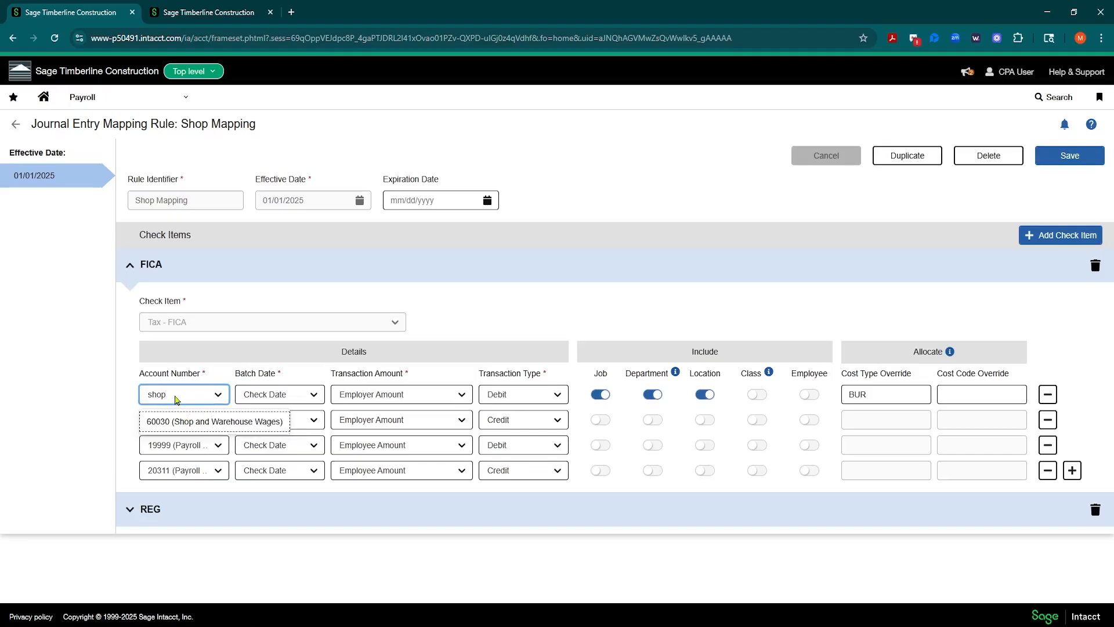
pyautogui.press('BackSpace')
pyautogui.press('BackSpace')
pyautogui.press('BackSpace')
pyautogui.press('BackSpace')
pyautogui.write('pay')
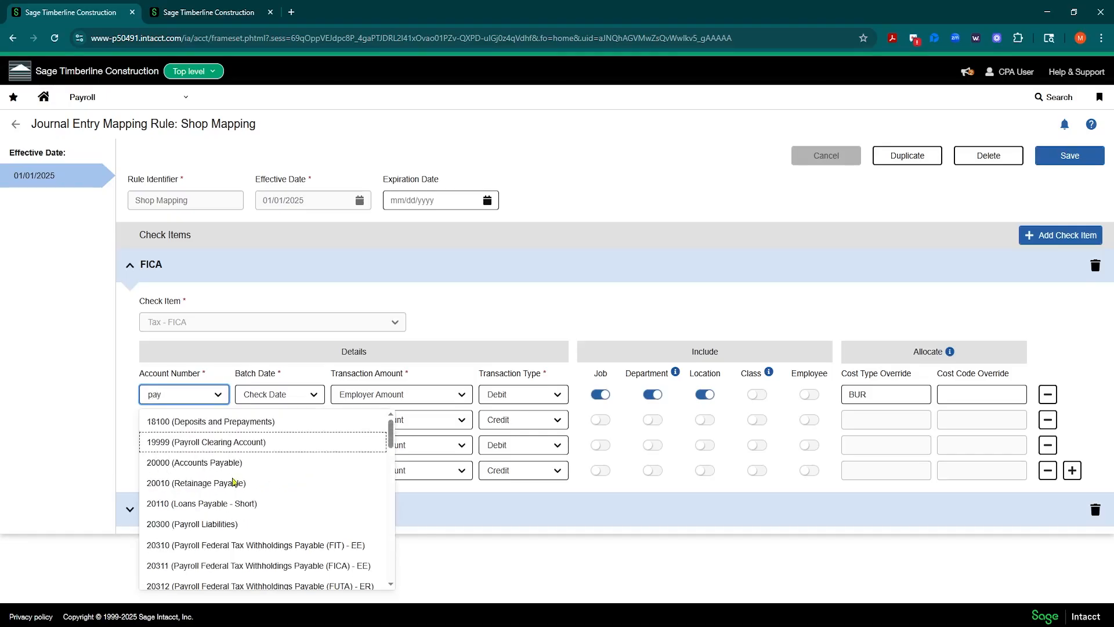
pyautogui.scroll(-1, 261, 502)
pyautogui.scroll(-3, 230, 495)
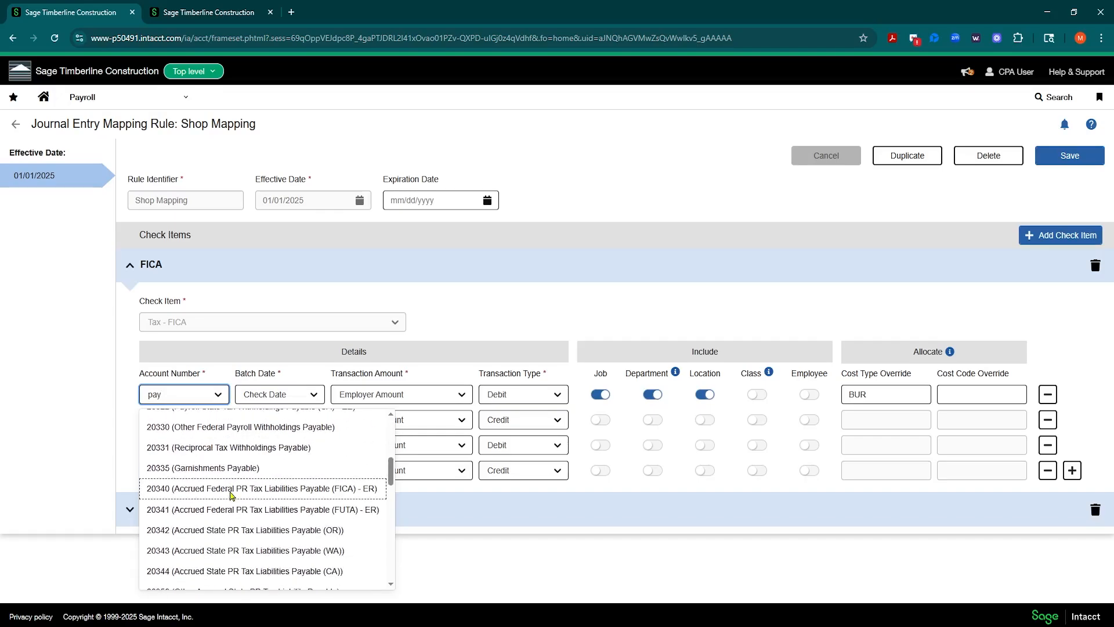
pyautogui.scroll(-10, 232, 496)
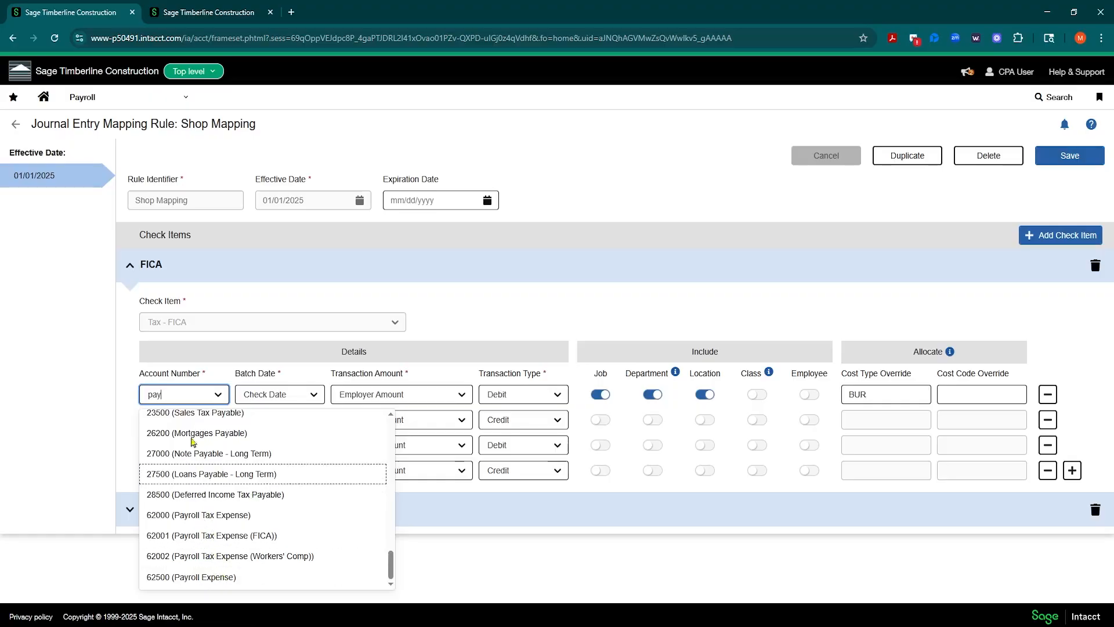
pyautogui.click(226, 539)
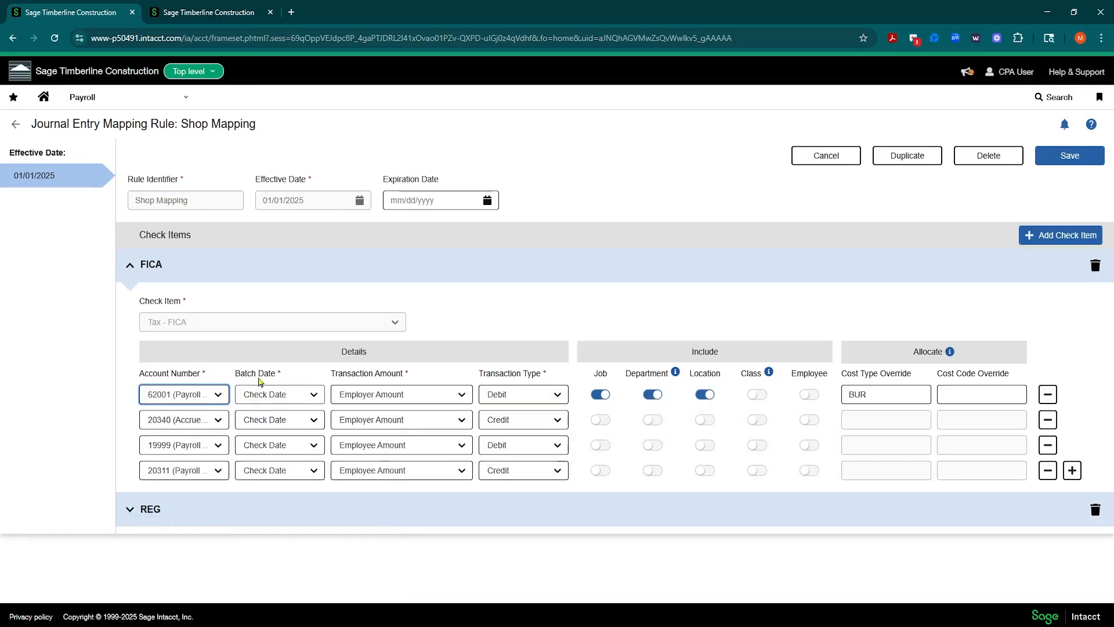
# Exclude Job and Location from the FICA 62001 debit line, and leave the Shop Mapping rule without saving the changes.
pyautogui.click(601, 395)
pyautogui.click(705, 395)
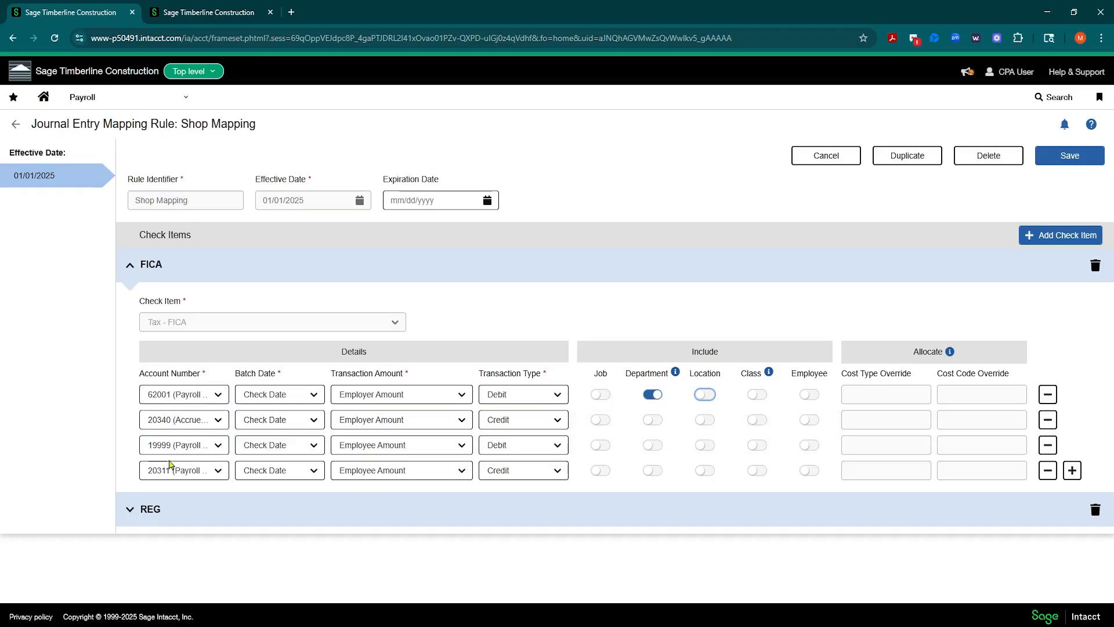
pyautogui.click(15, 124)
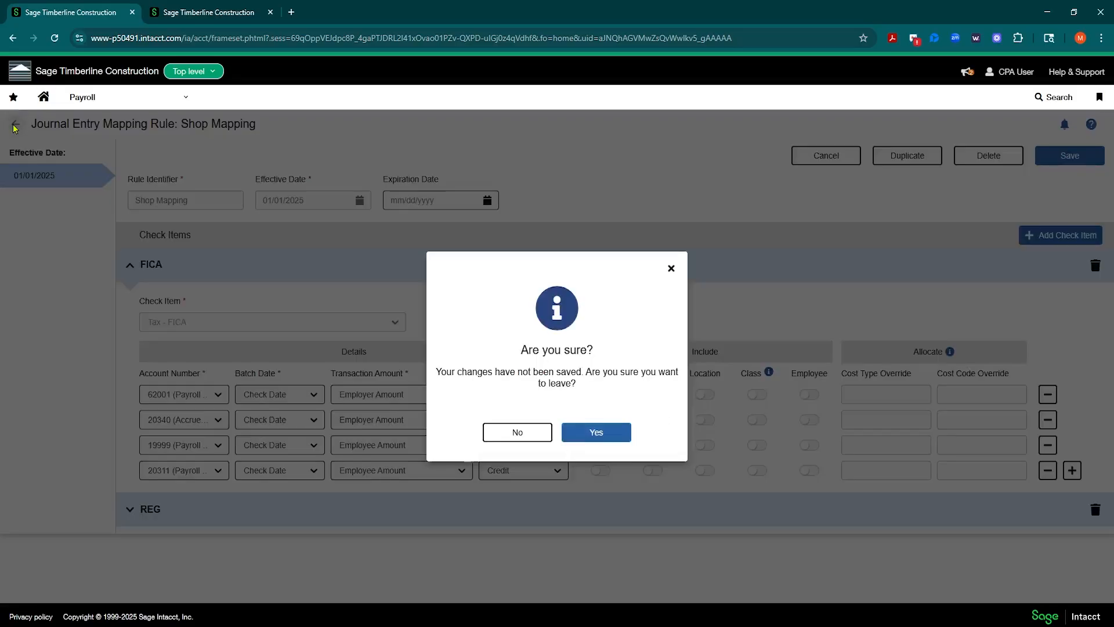
pyautogui.click(580, 437)
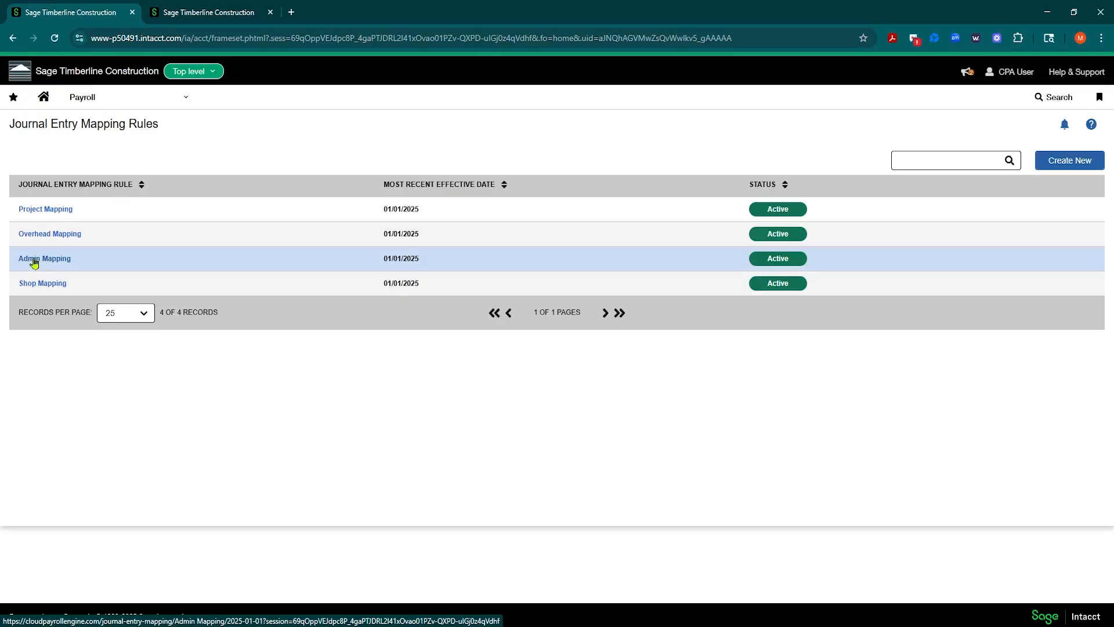
# Open the Admin Mapping rule and add a check item for Gross Pay - Salary.
pyautogui.click(46, 259)
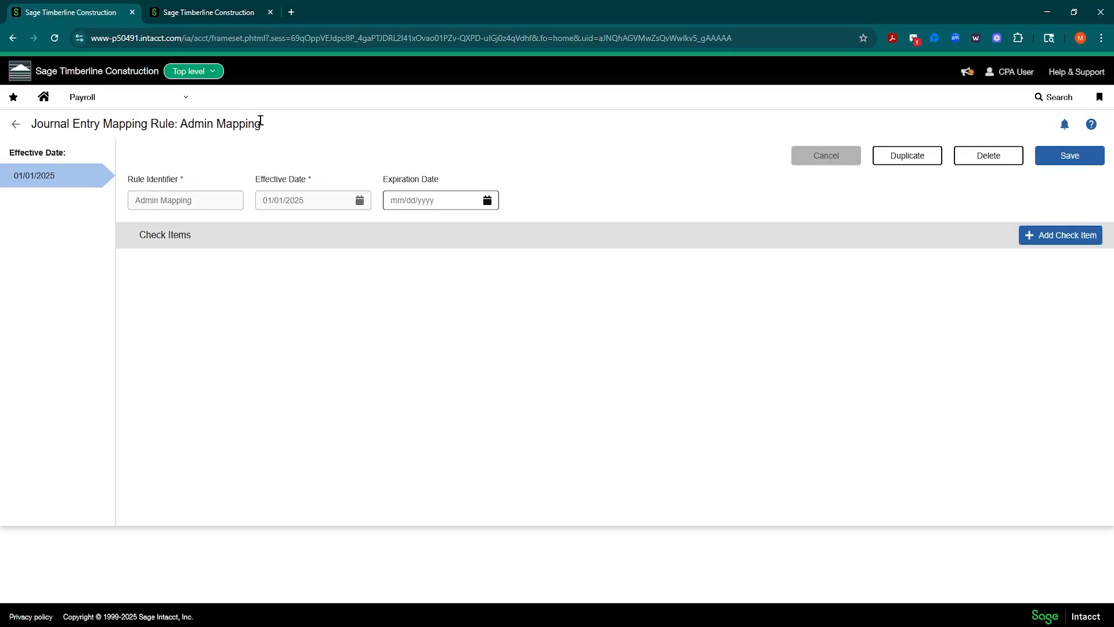
pyautogui.click(1037, 236)
pyautogui.click(127, 267)
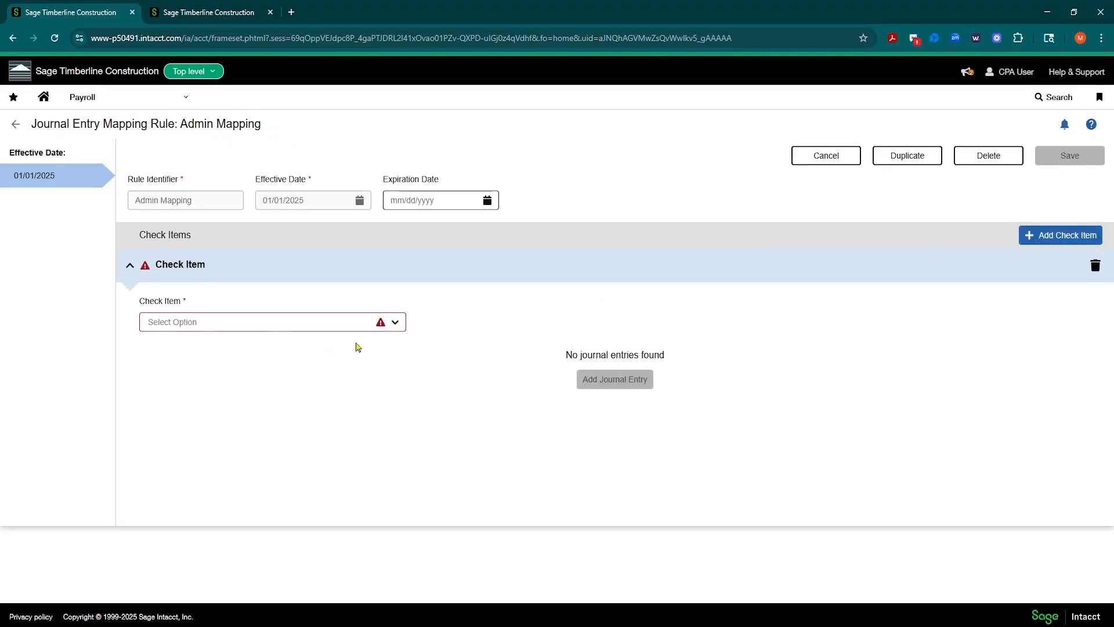
pyautogui.click(396, 325)
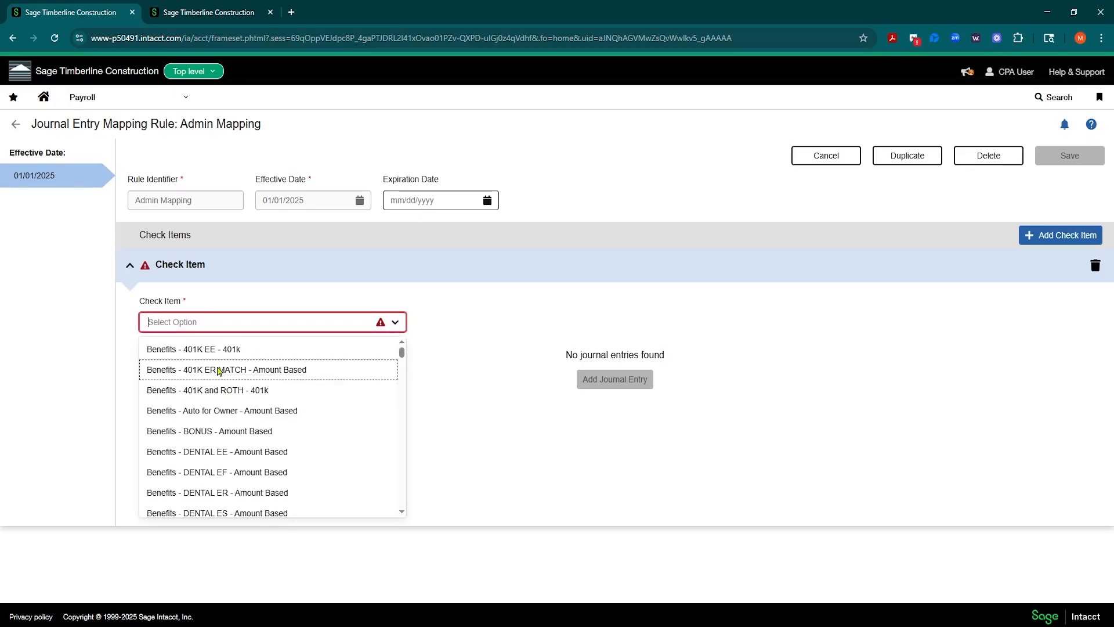
pyautogui.scroll(-10, 219, 371)
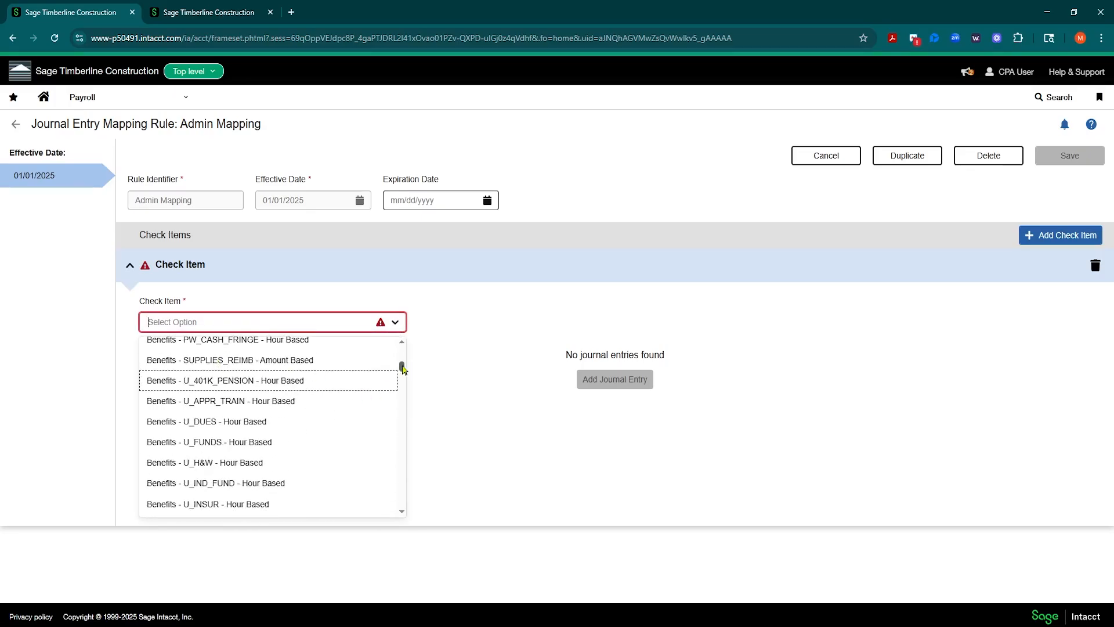
pyautogui.moveTo(404, 369); pyautogui.dragTo(401, 496)
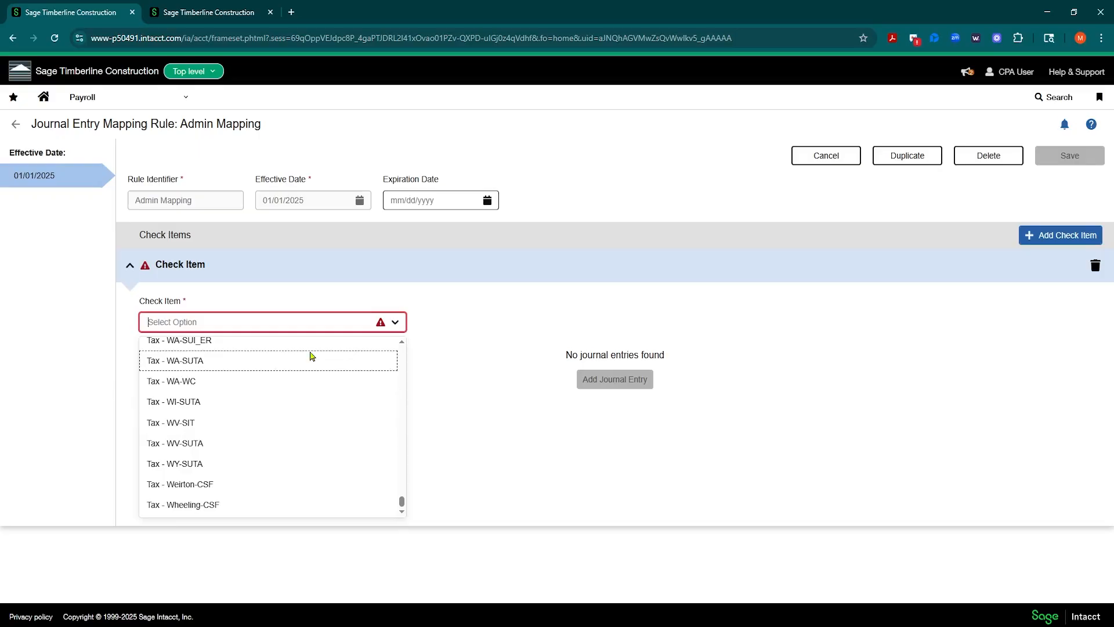
pyautogui.write('sal')
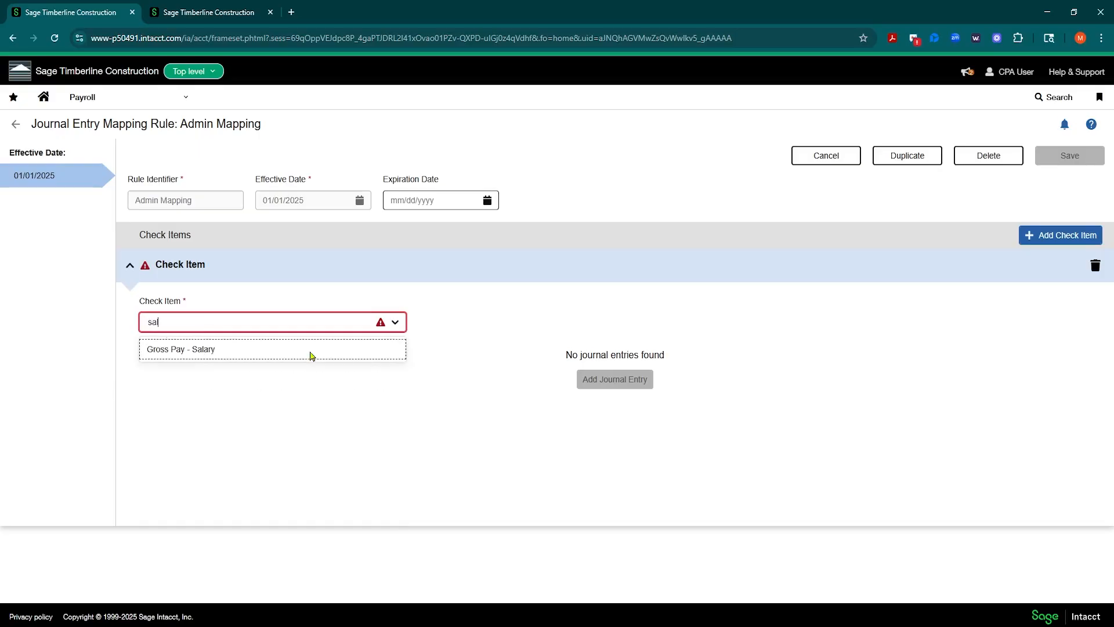
pyautogui.click(202, 351)
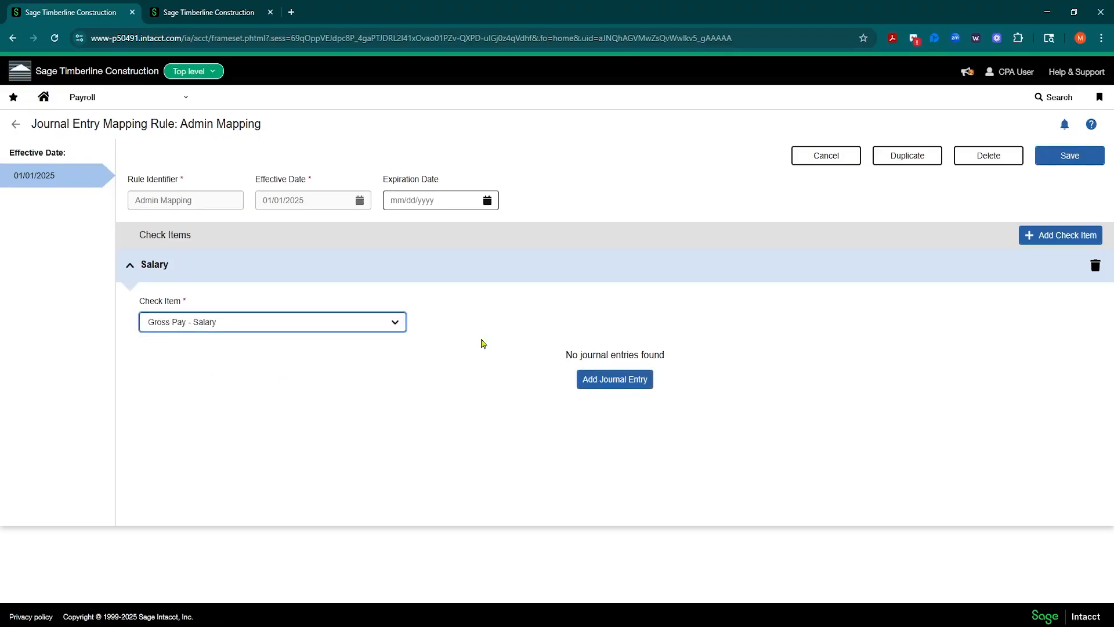
# Add a journal entry line to the Salary check item with account 60010 (Office Wages).
pyautogui.click(600, 389)
pyautogui.click(217, 395)
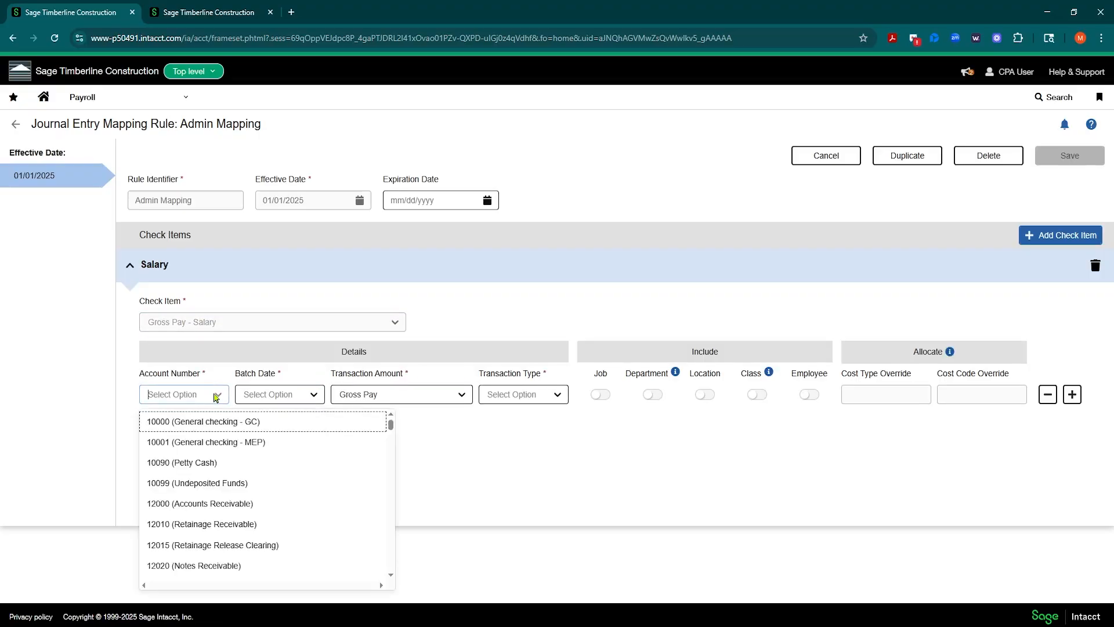
pyautogui.write('6015')
pyautogui.press('BackSpace')
pyautogui.press('BackSpace')
pyautogui.press('BackSpace')
pyautogui.press('BackSpace')
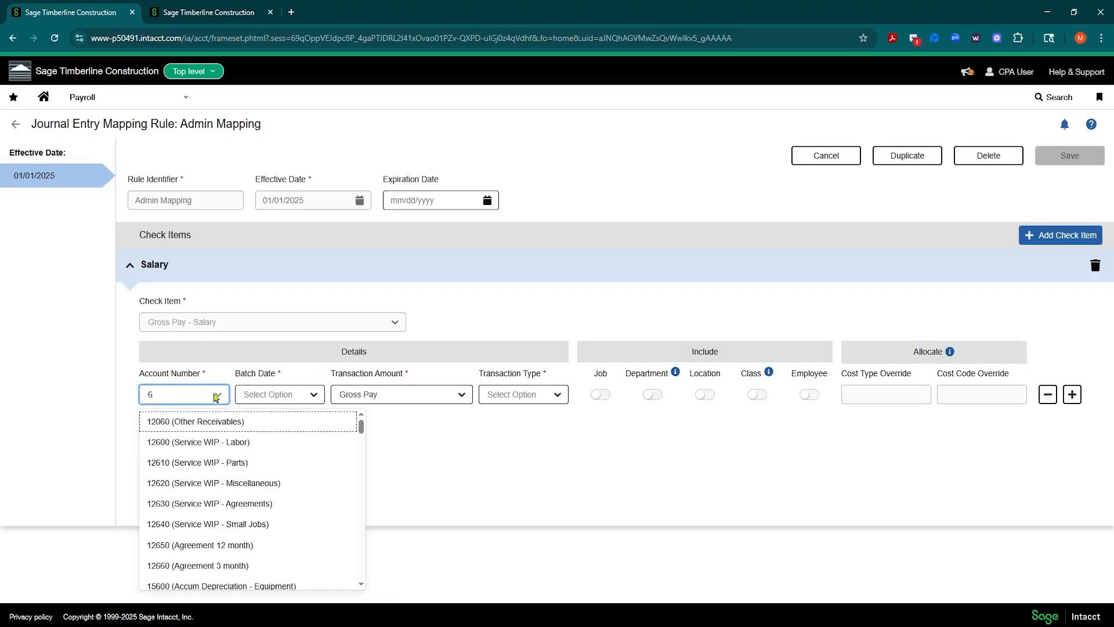
pyautogui.write('offi')
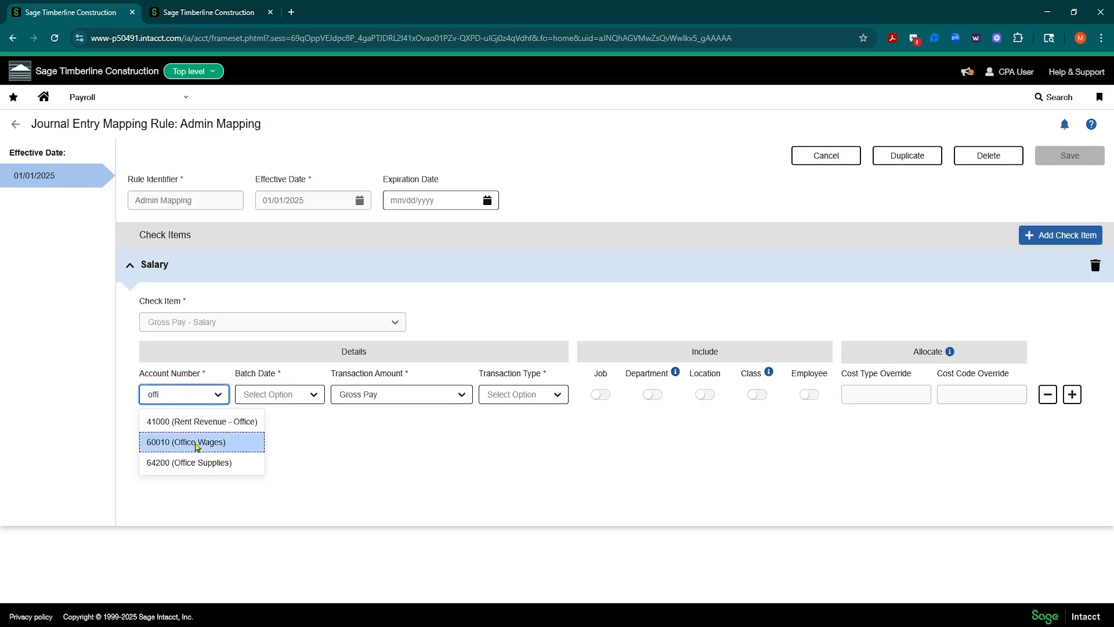
pyautogui.click(166, 442)
# Make the Salary 60010 line a debit with Check Date as its batch date, and include Department.
pyautogui.click(310, 404)
pyautogui.click(291, 422)
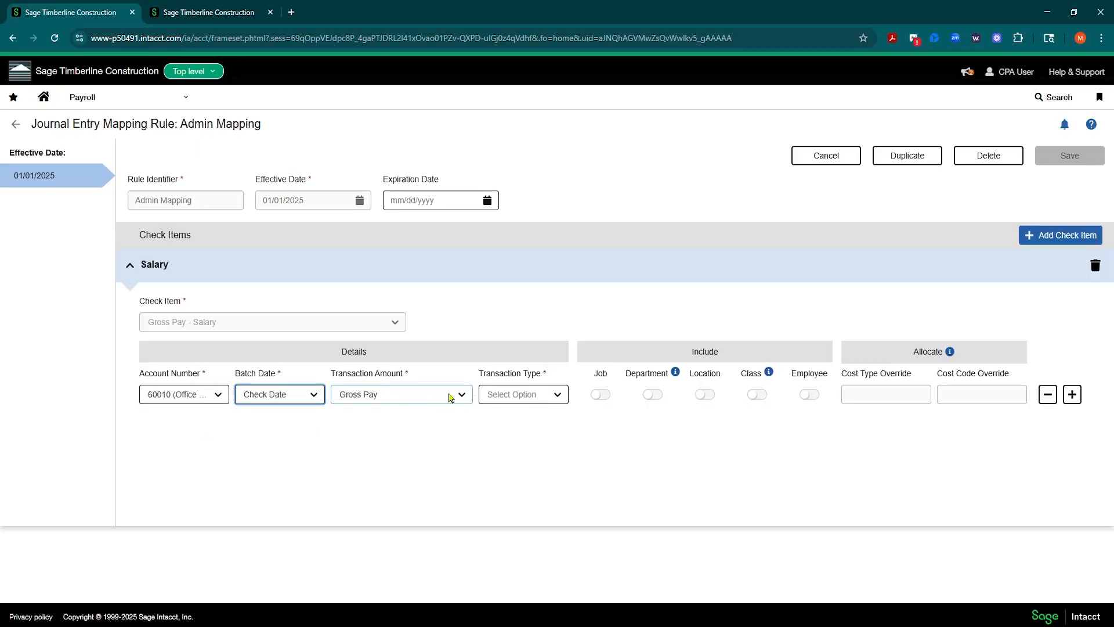
pyautogui.click(499, 395)
pyautogui.click(499, 442)
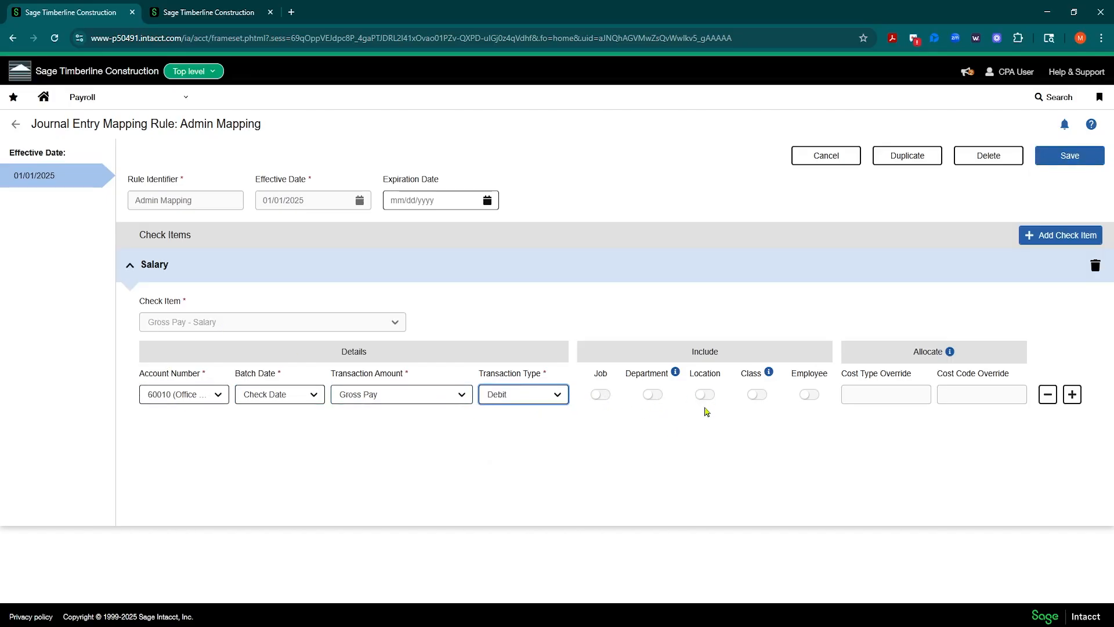
pyautogui.click(654, 397)
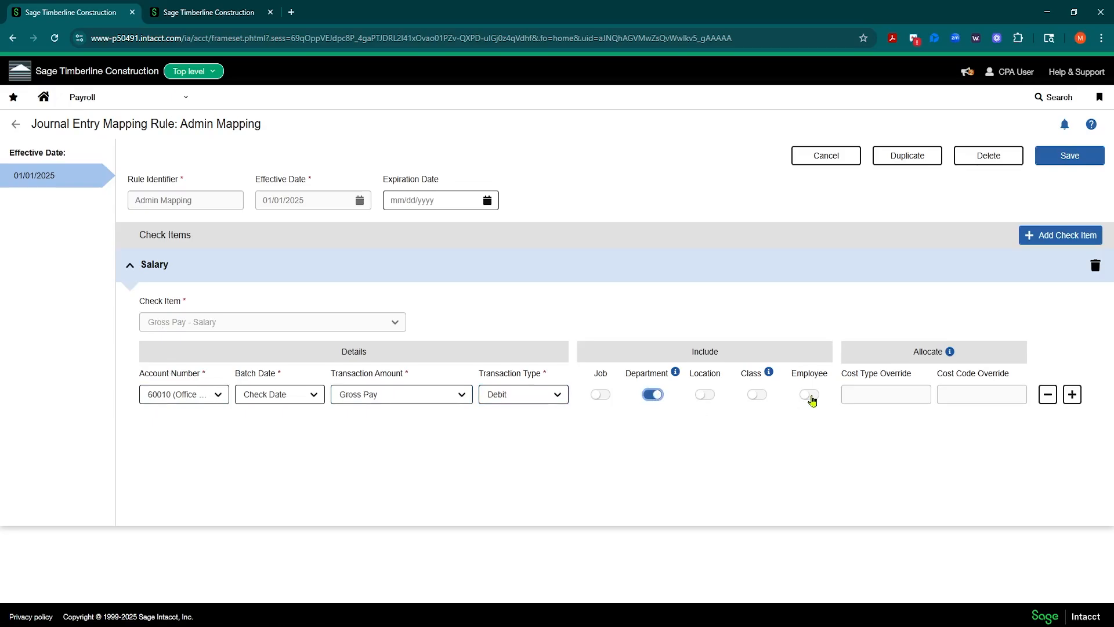
# Add a Salary credit line for account 19999 (Payroll Clearing Account) with batch date Check Date, and save the Admin Mapping rule.
pyautogui.click(1072, 394)
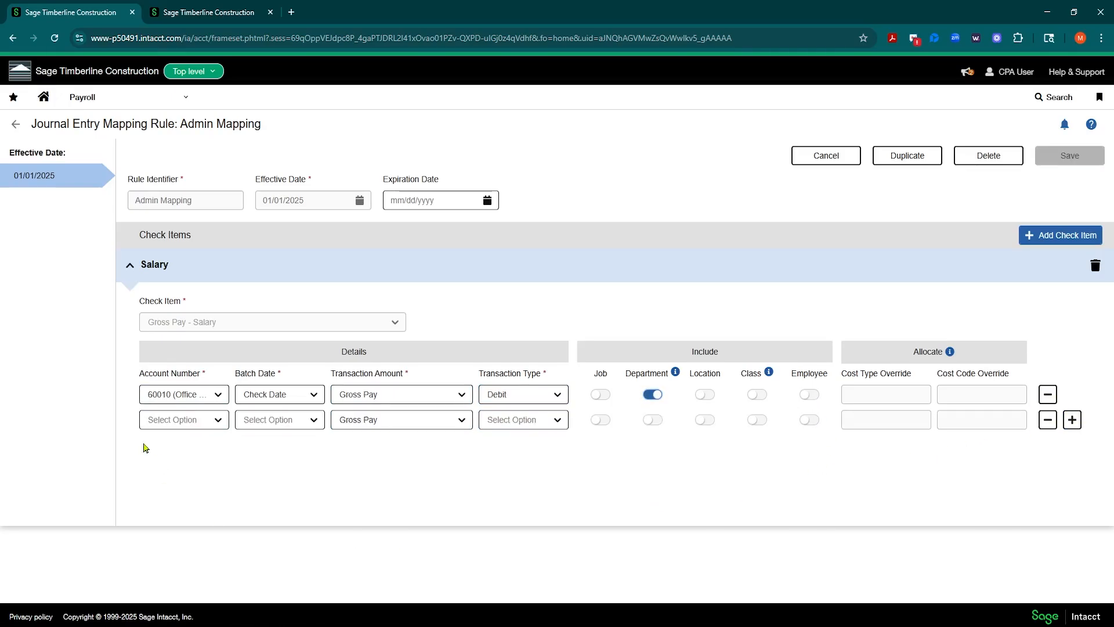
pyautogui.click(161, 427)
pyautogui.write('199')
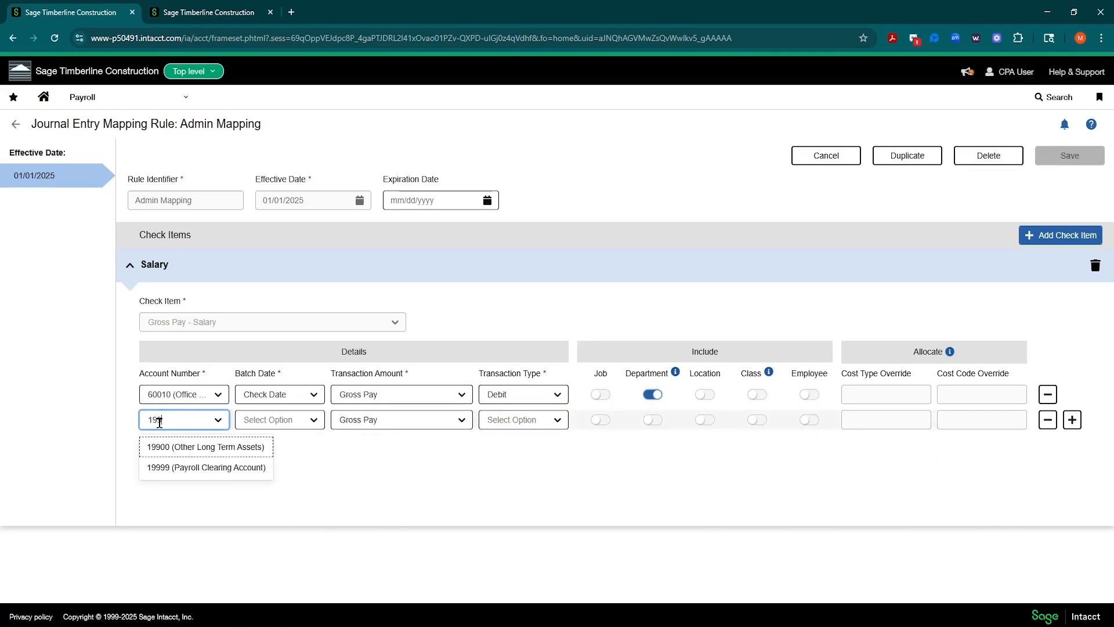
pyautogui.click(183, 468)
pyautogui.click(271, 420)
pyautogui.click(282, 448)
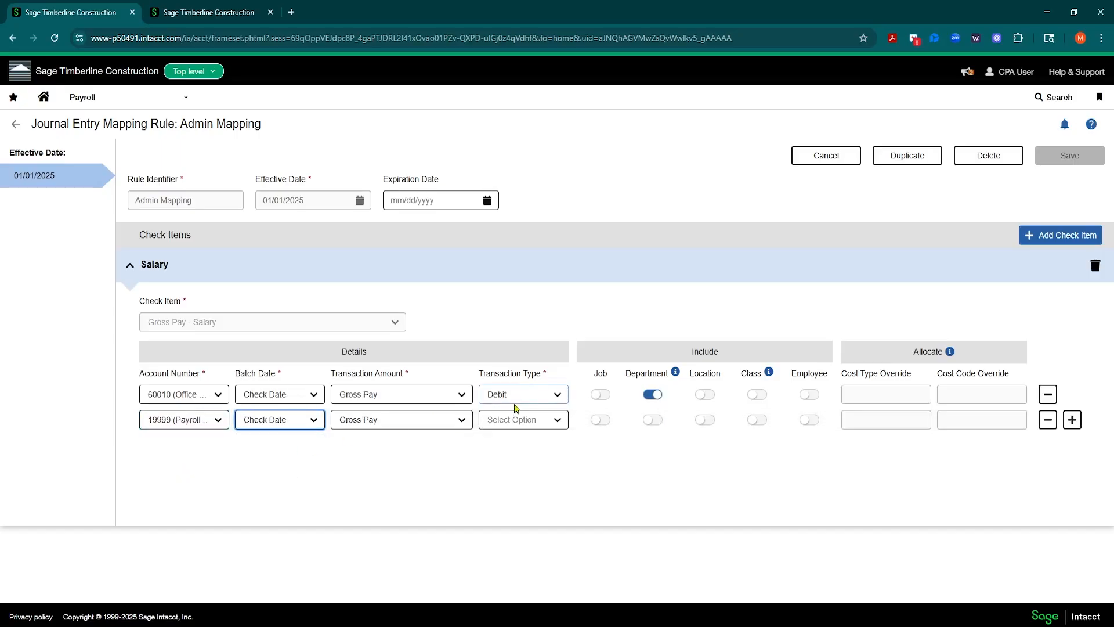
pyautogui.click(519, 422)
pyautogui.click(518, 447)
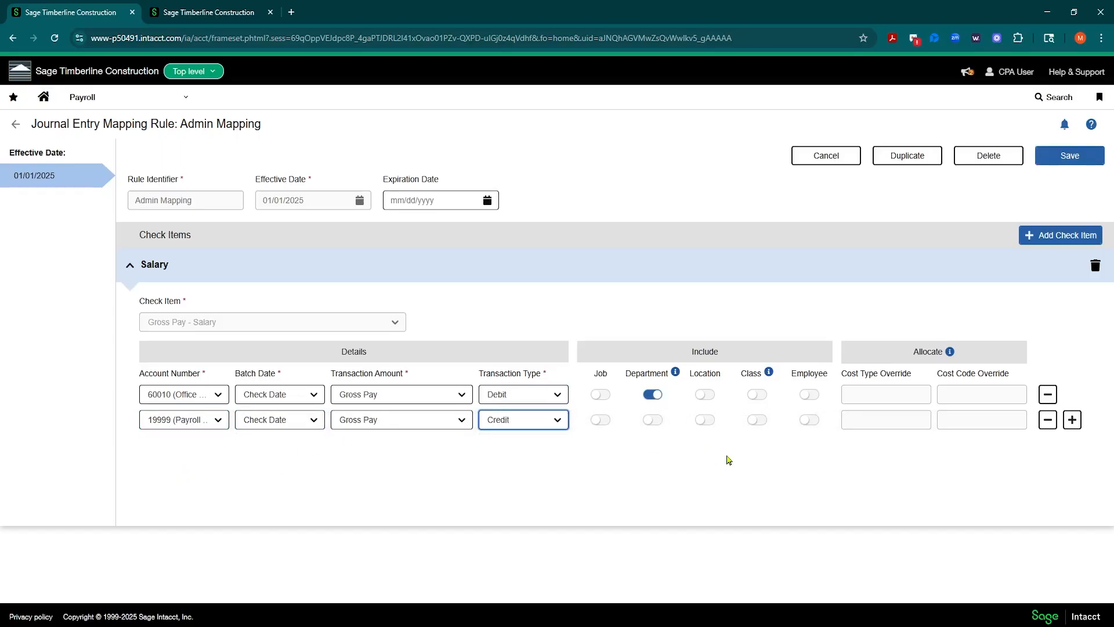
pyautogui.click(1068, 156)
pyautogui.click(547, 430)
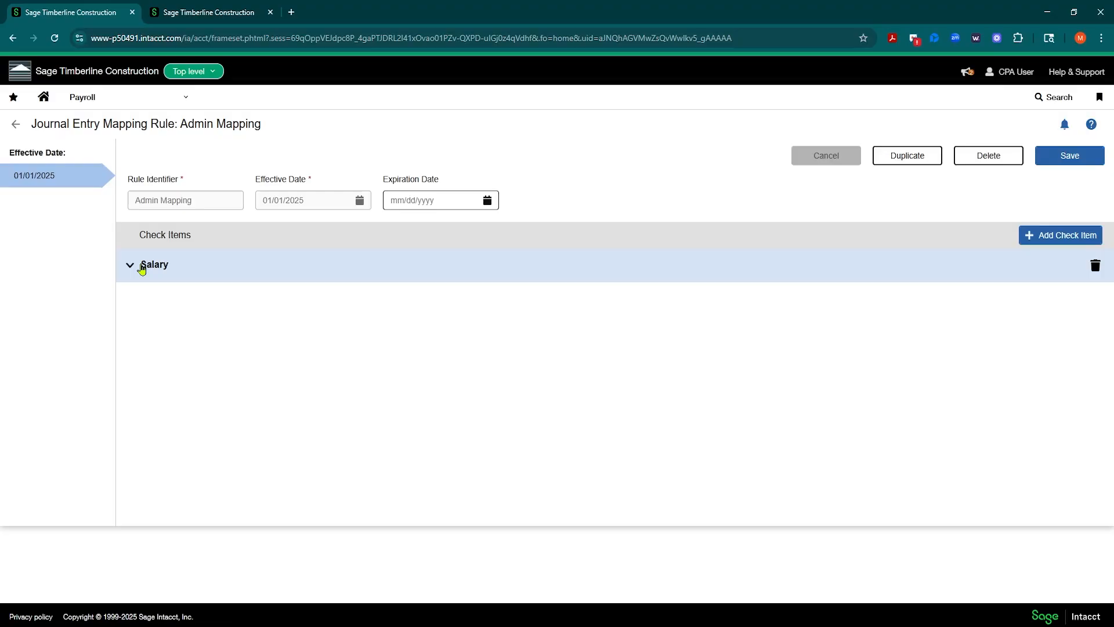
# Add a second check item for Gross Pay - REG to the Admin Mapping rule.
pyautogui.click(1030, 236)
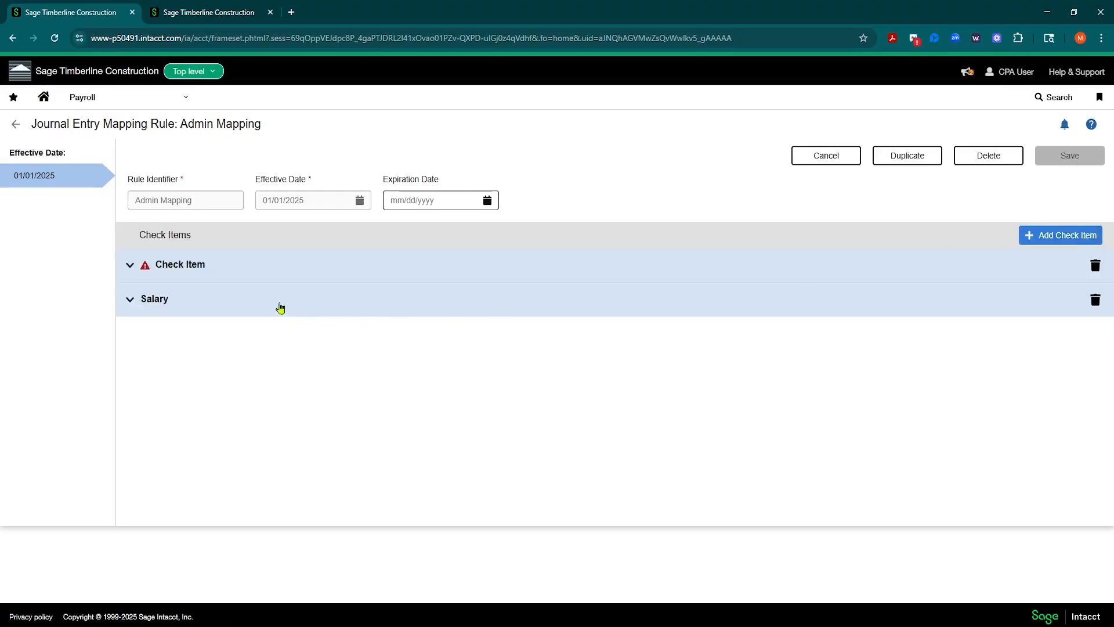
pyautogui.click(131, 266)
pyautogui.click(231, 321)
pyautogui.write('reg')
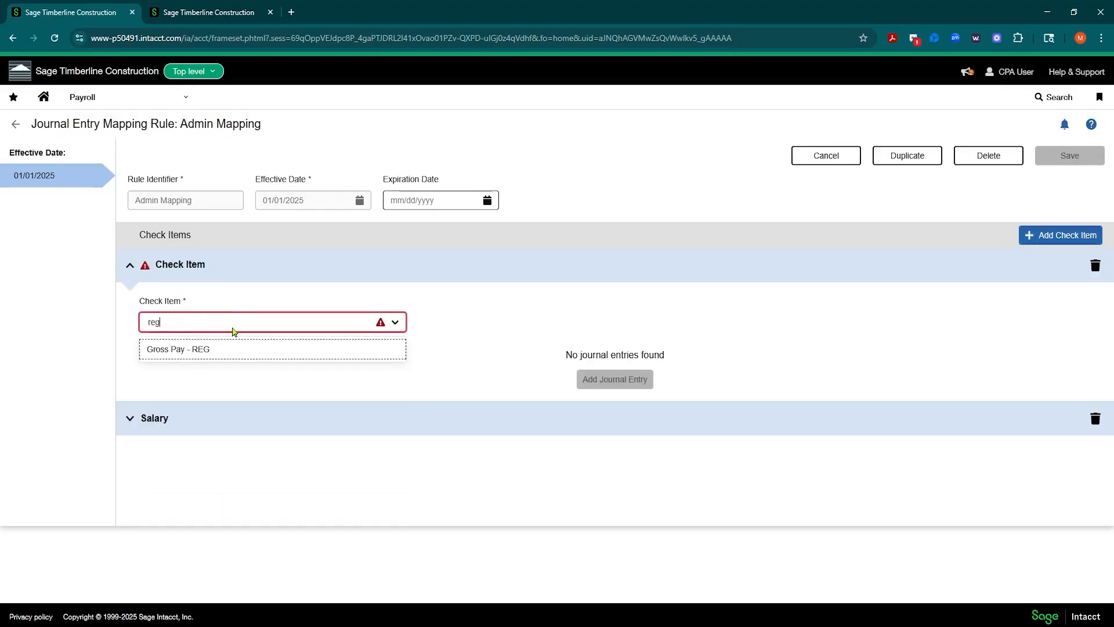
pyautogui.click(196, 350)
# Add a REG debit line for account 60010 (Office Wages) with batch date Check Date and Department included.
pyautogui.click(586, 379)
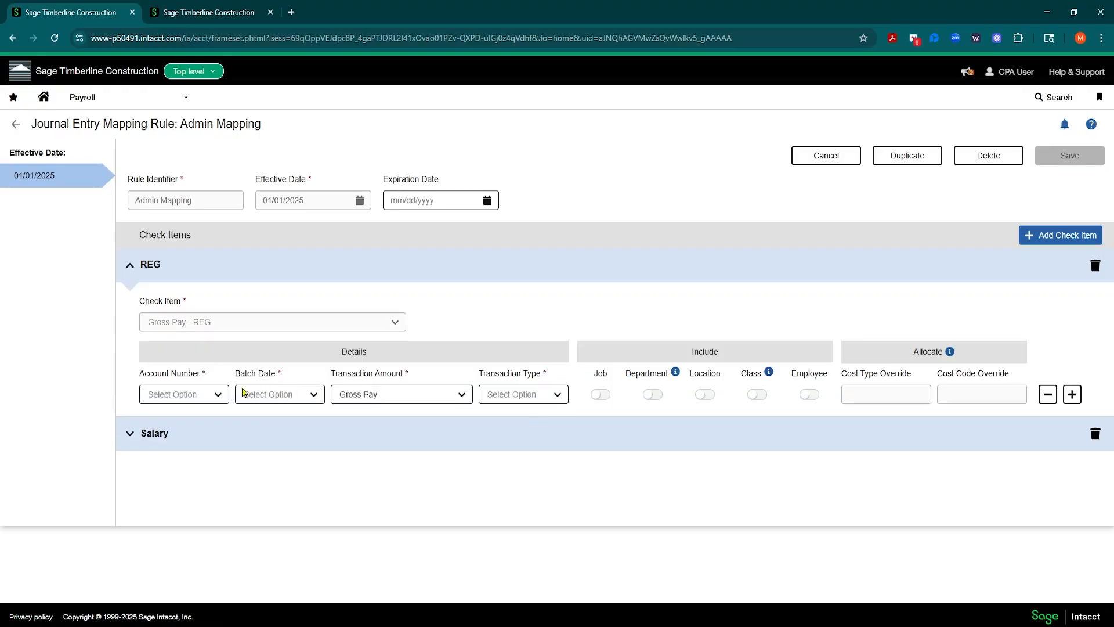
pyautogui.click(220, 397)
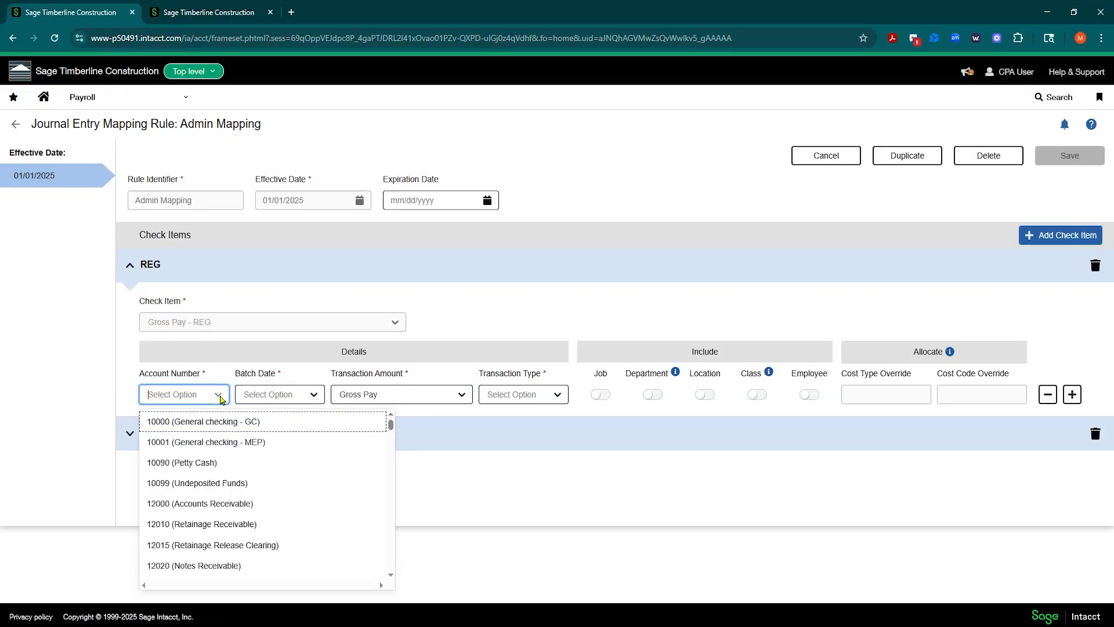
pyautogui.write('ff')
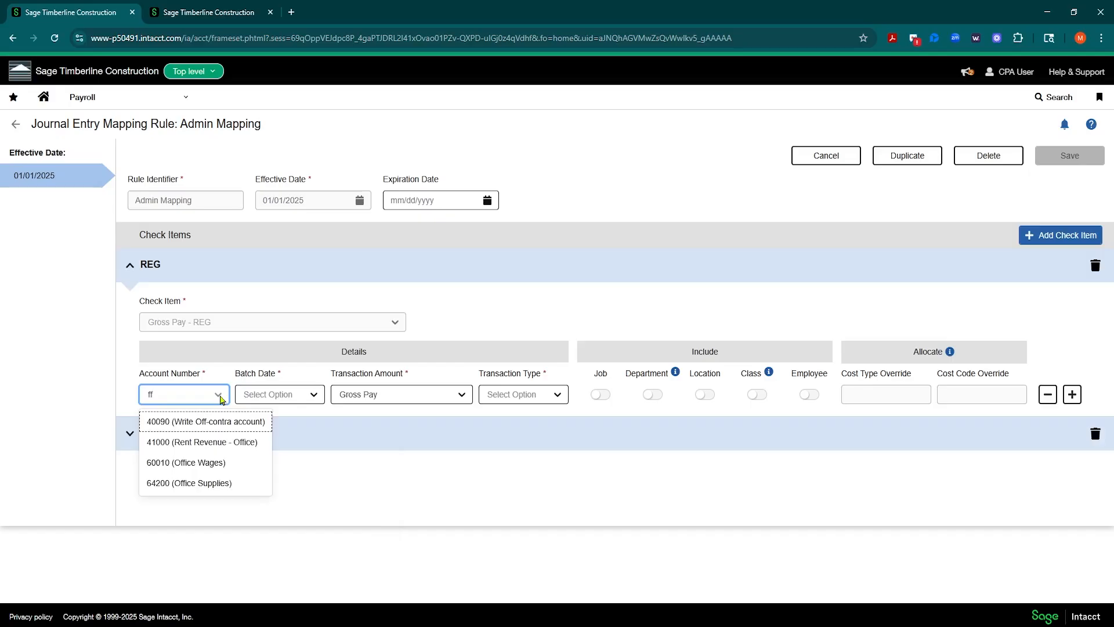
pyautogui.click(195, 467)
pyautogui.click(285, 394)
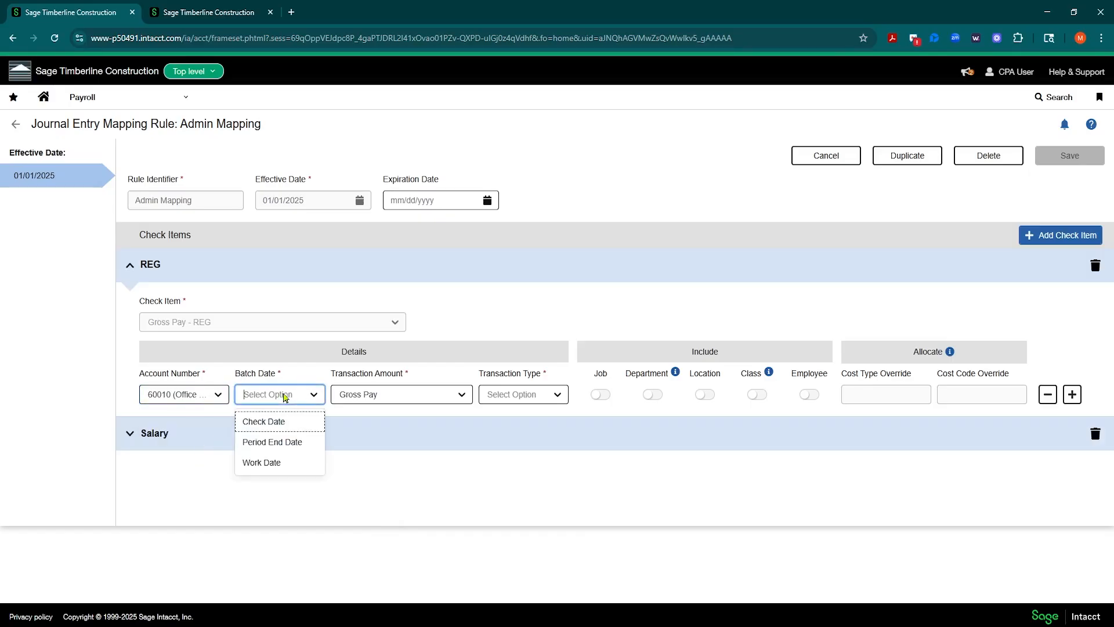
pyautogui.click(273, 429)
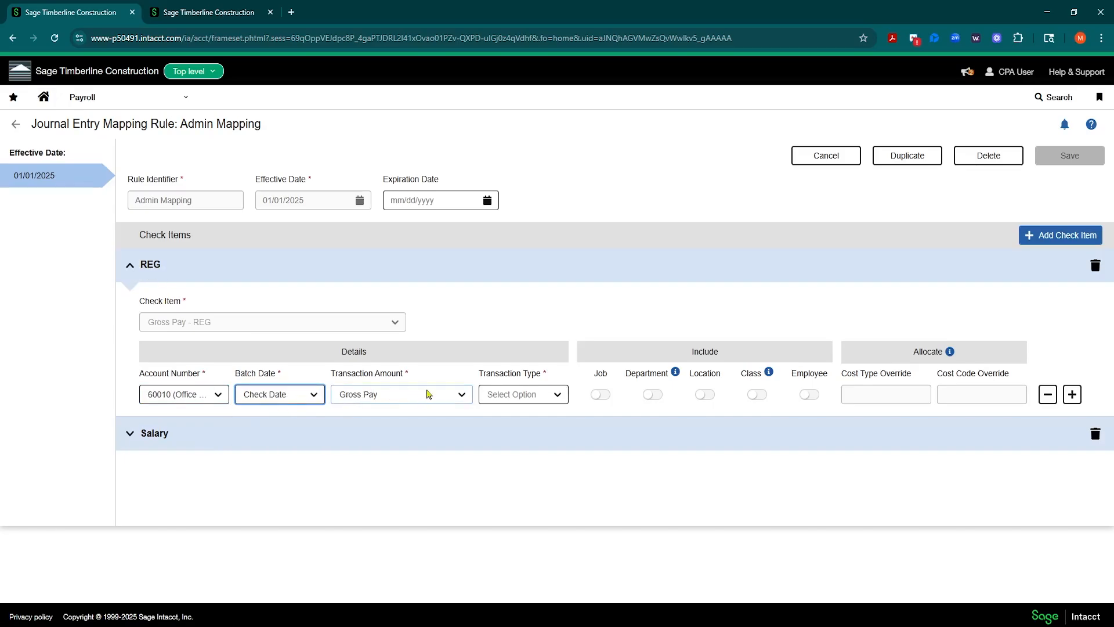
pyautogui.click(527, 394)
pyautogui.click(505, 442)
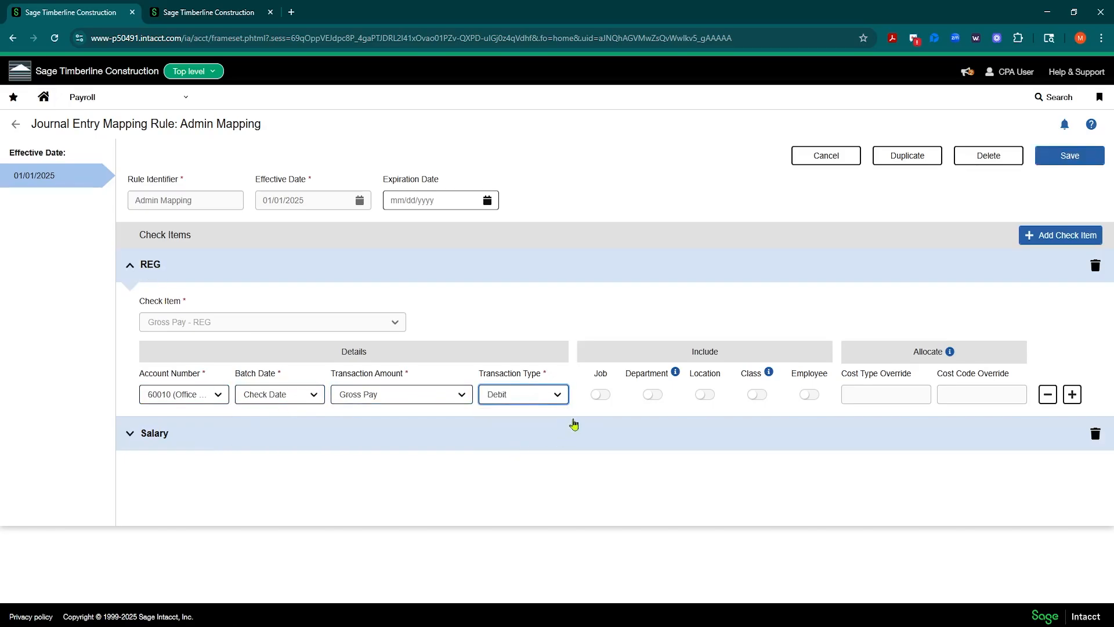
pyautogui.click(652, 395)
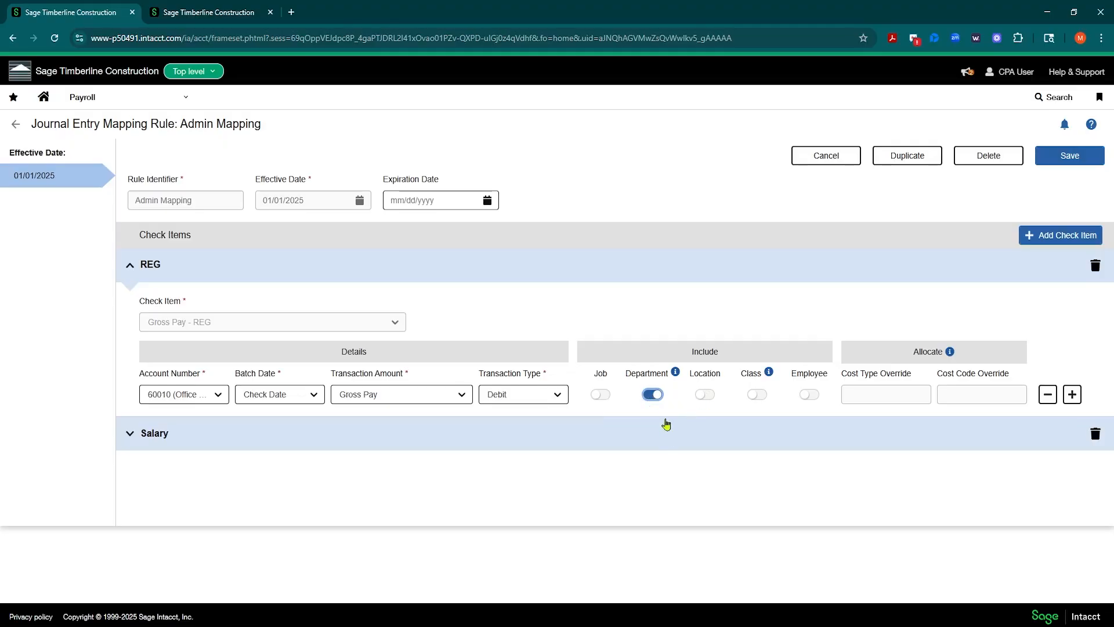
# Add a REG credit line for account 19999 (Payroll Clearing Account) with batch date Check Date.
pyautogui.click(1072, 395)
pyautogui.click(216, 420)
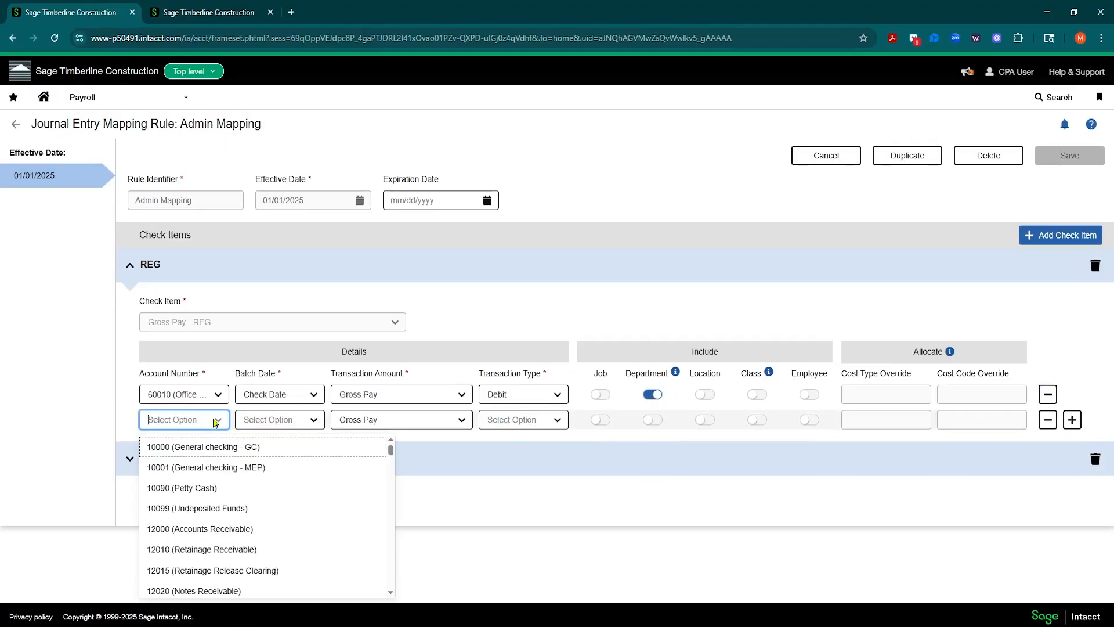
pyautogui.write('199')
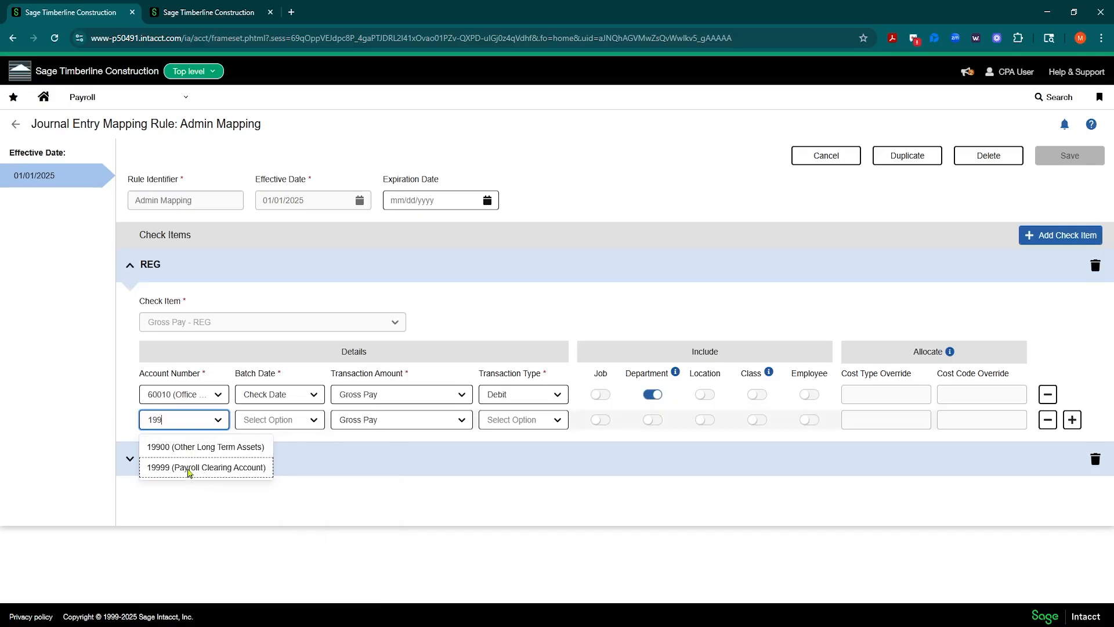
pyautogui.click(188, 467)
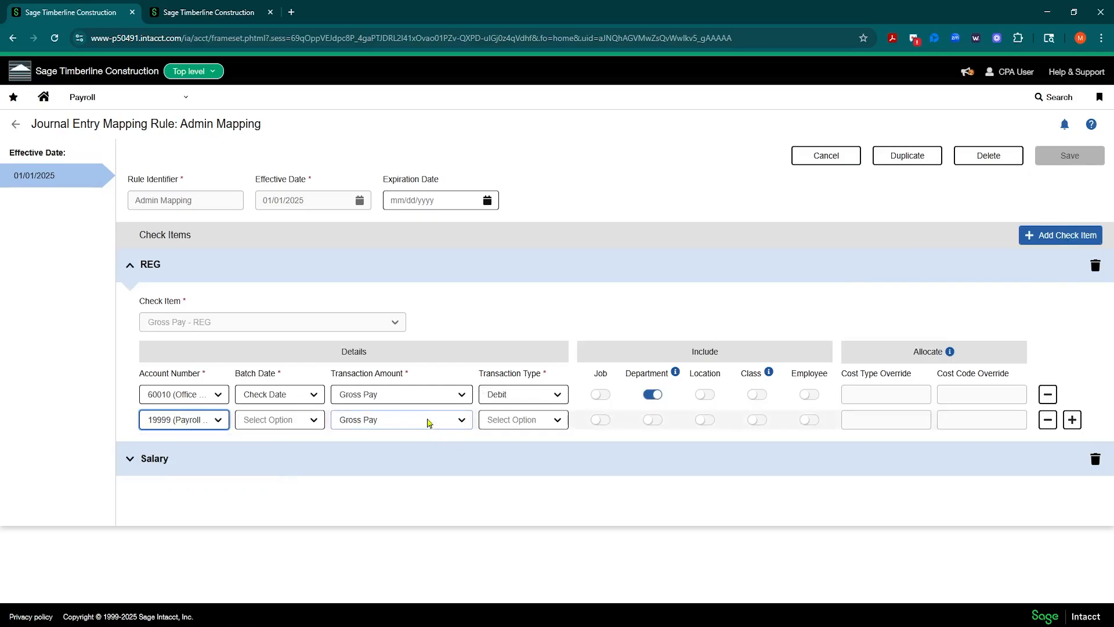
pyautogui.click(294, 426)
pyautogui.click(287, 454)
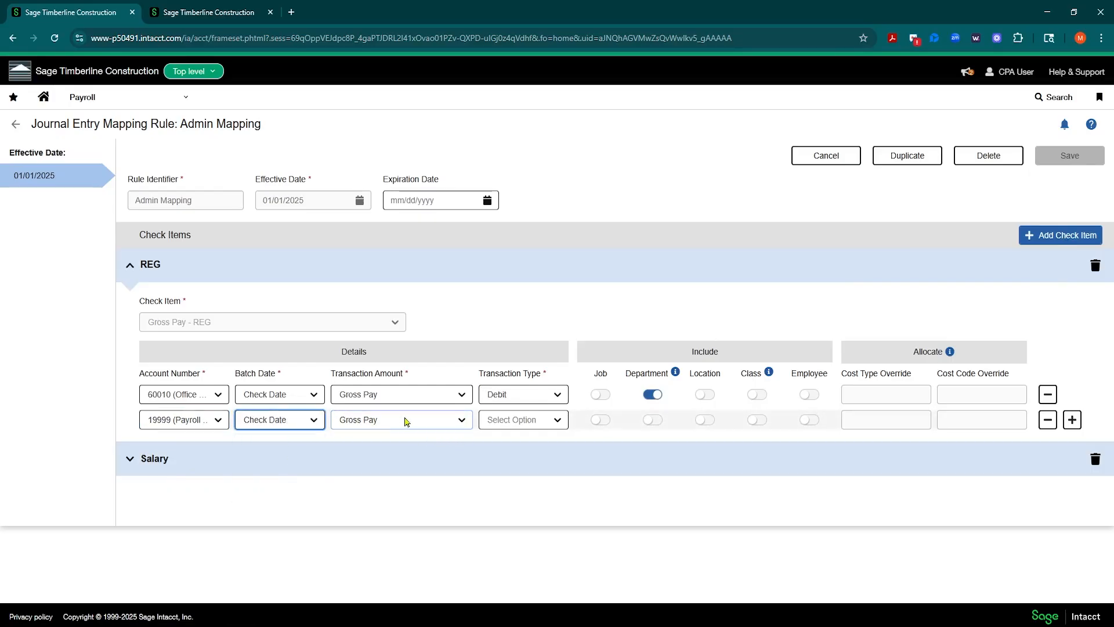
pyautogui.click(508, 425)
pyautogui.click(493, 451)
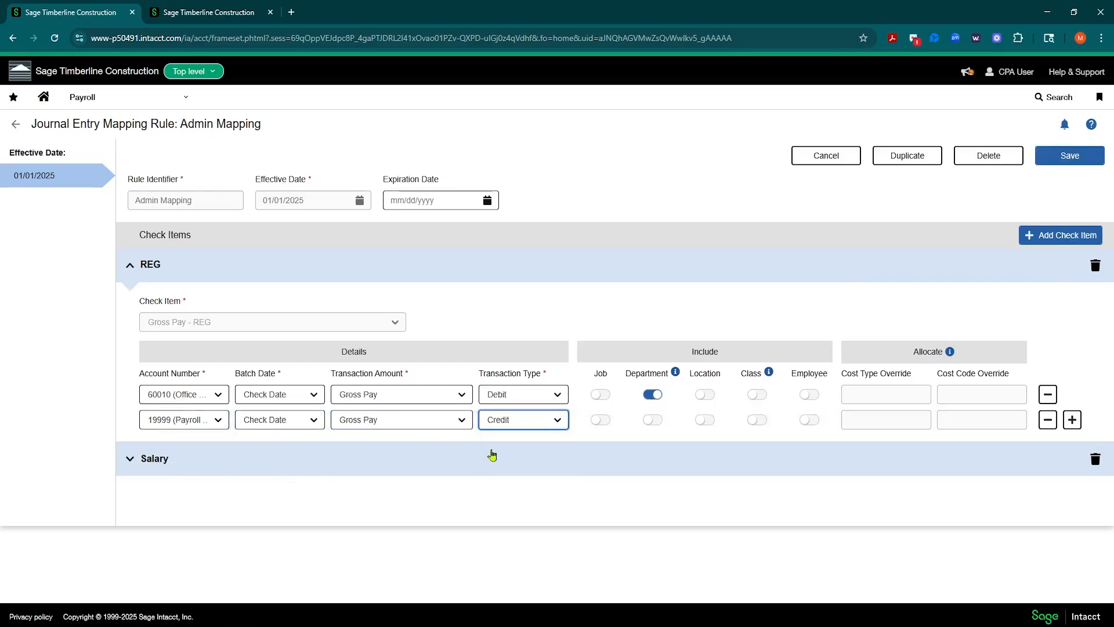
# Save the Admin Mapping rule and add a check item for Benefits - DENTAL EE - Amount Based.
pyautogui.click(1055, 158)
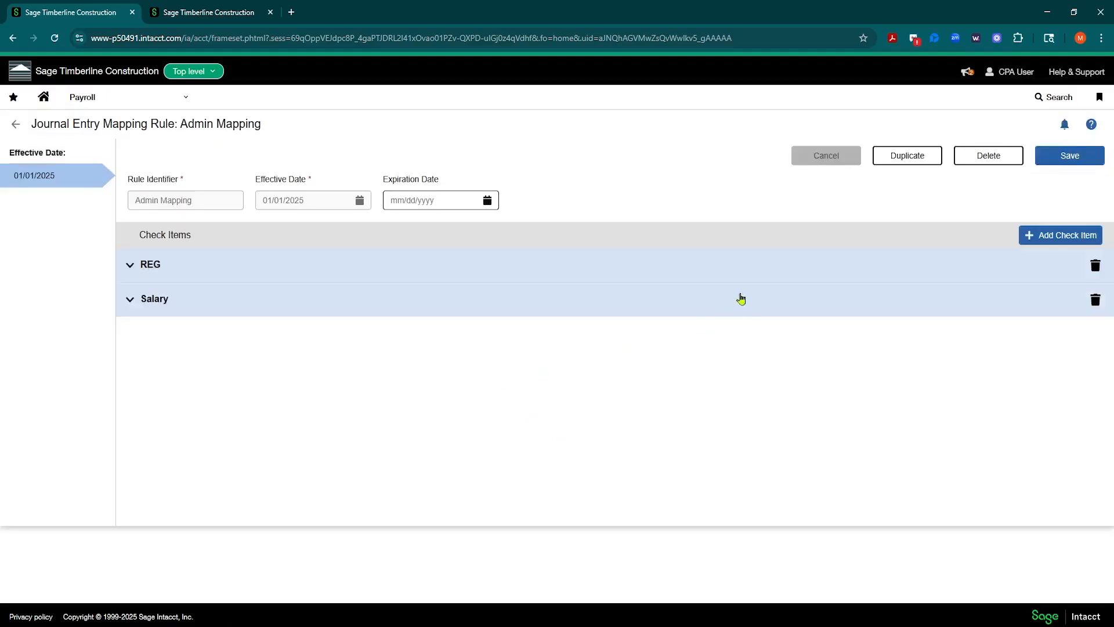
pyautogui.click(1034, 243)
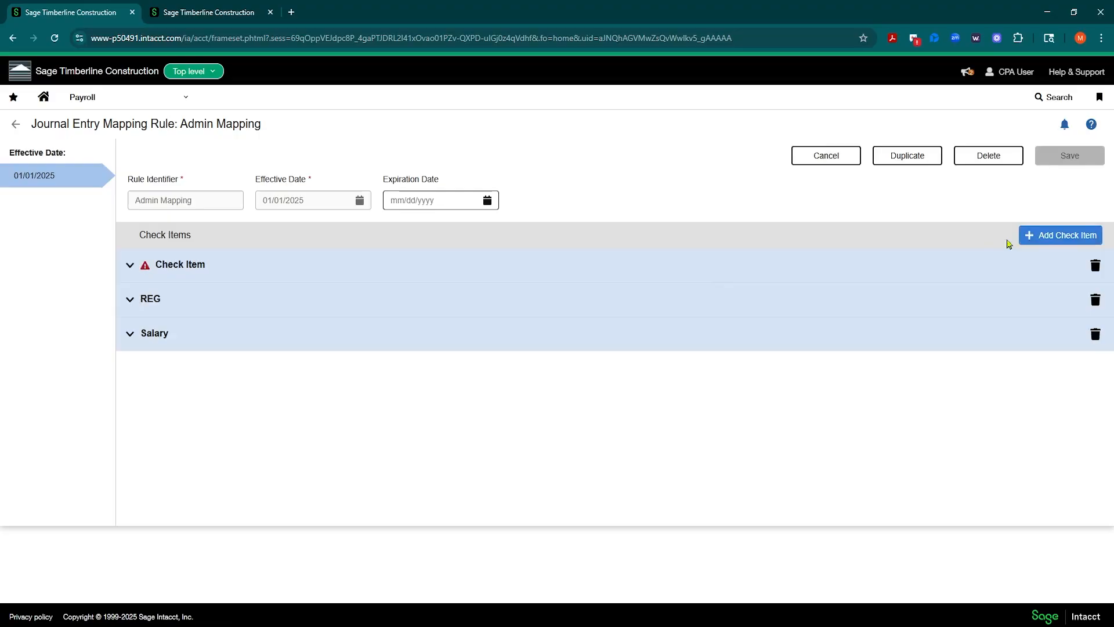
pyautogui.click(130, 267)
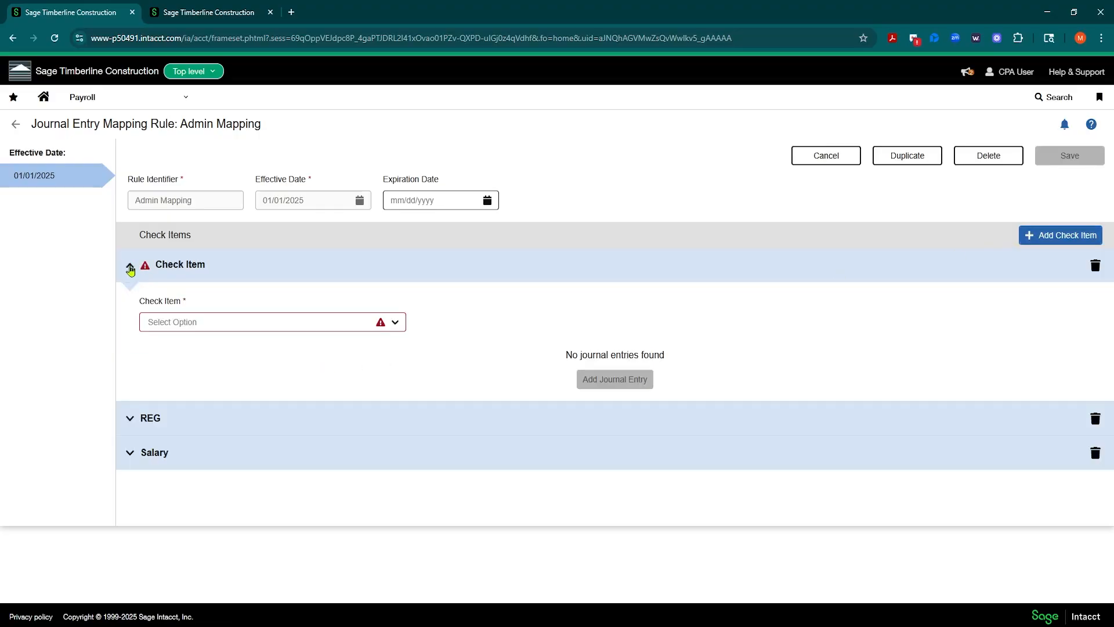
pyautogui.click(396, 321)
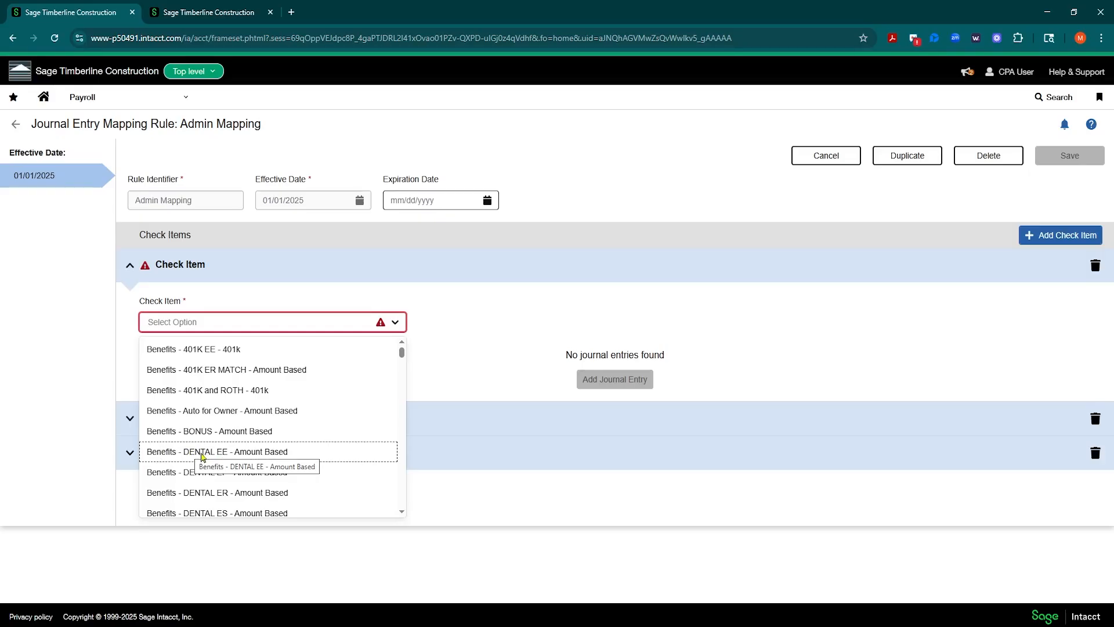
pyautogui.click(203, 452)
# Add a DENTAL EE debit line for account 19999 (Payroll Clearing Account) with batch date Check Date.
pyautogui.click(584, 379)
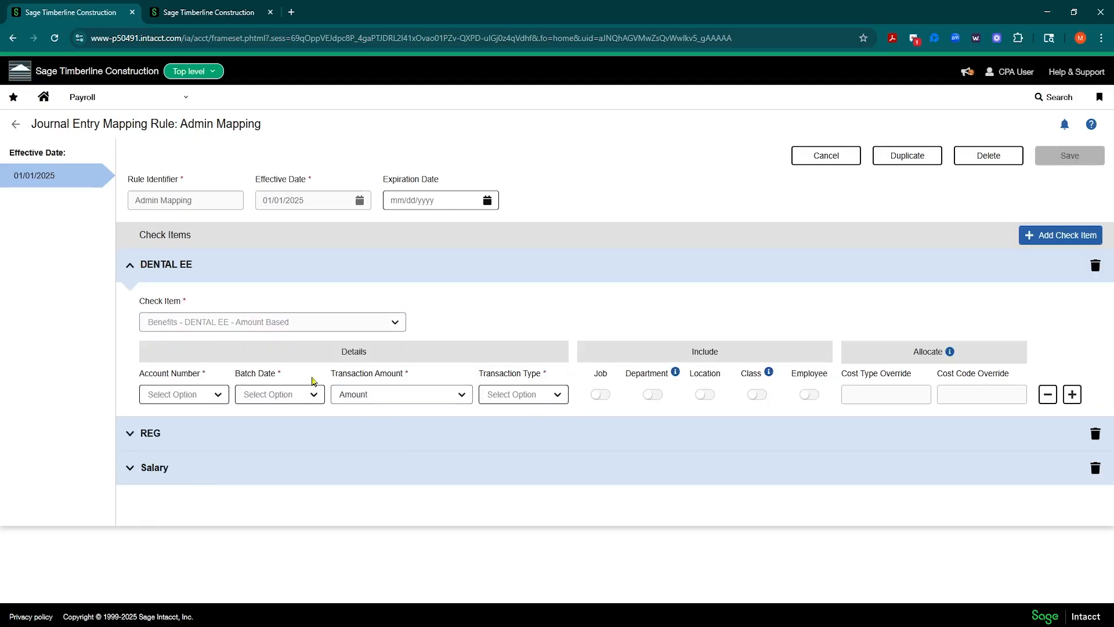
pyautogui.click(220, 395)
pyautogui.write('199')
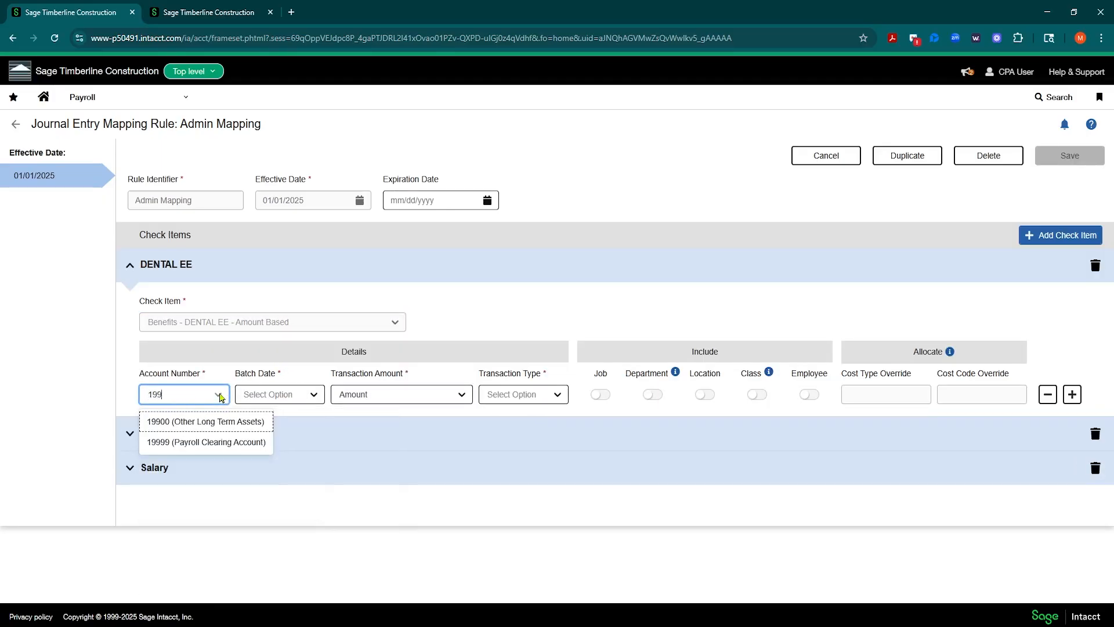
pyautogui.click(196, 442)
pyautogui.click(279, 395)
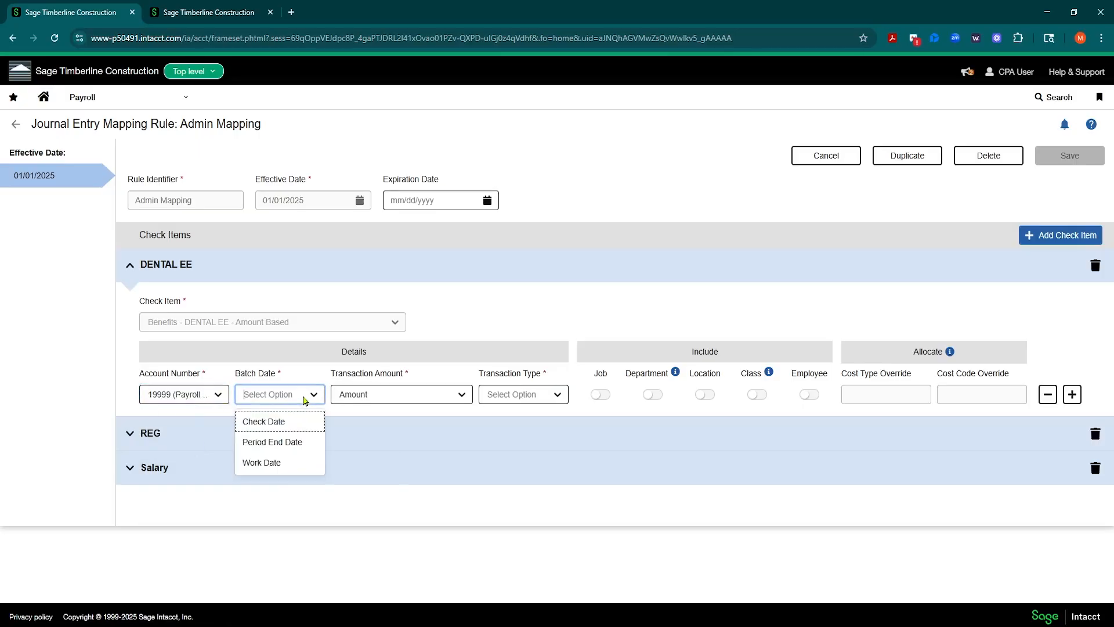
pyautogui.click(281, 433)
pyautogui.click(525, 395)
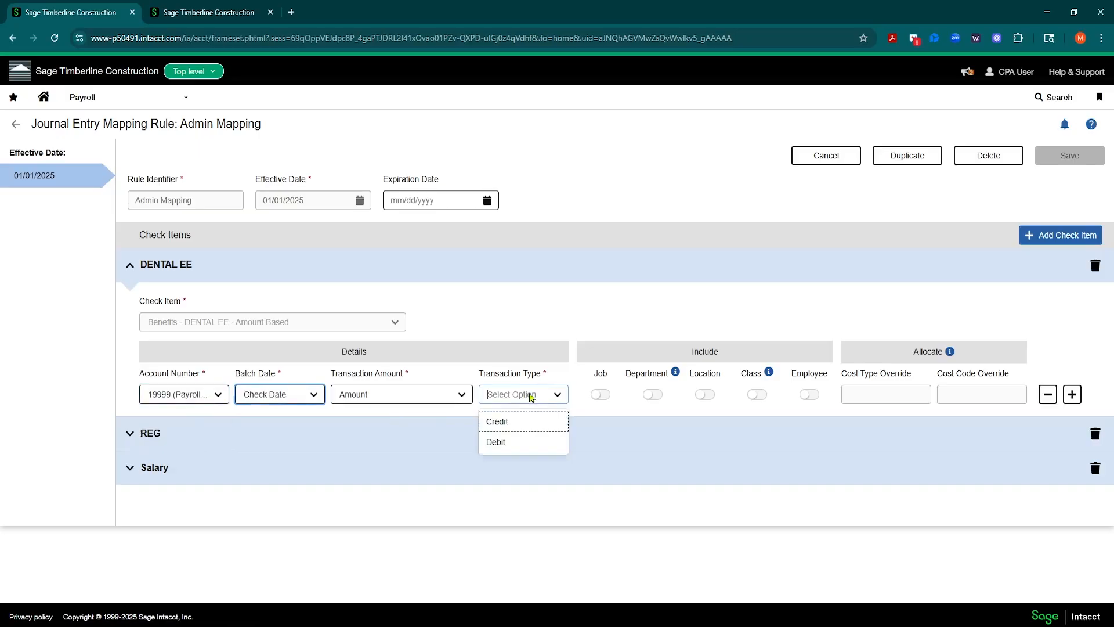
pyautogui.click(506, 443)
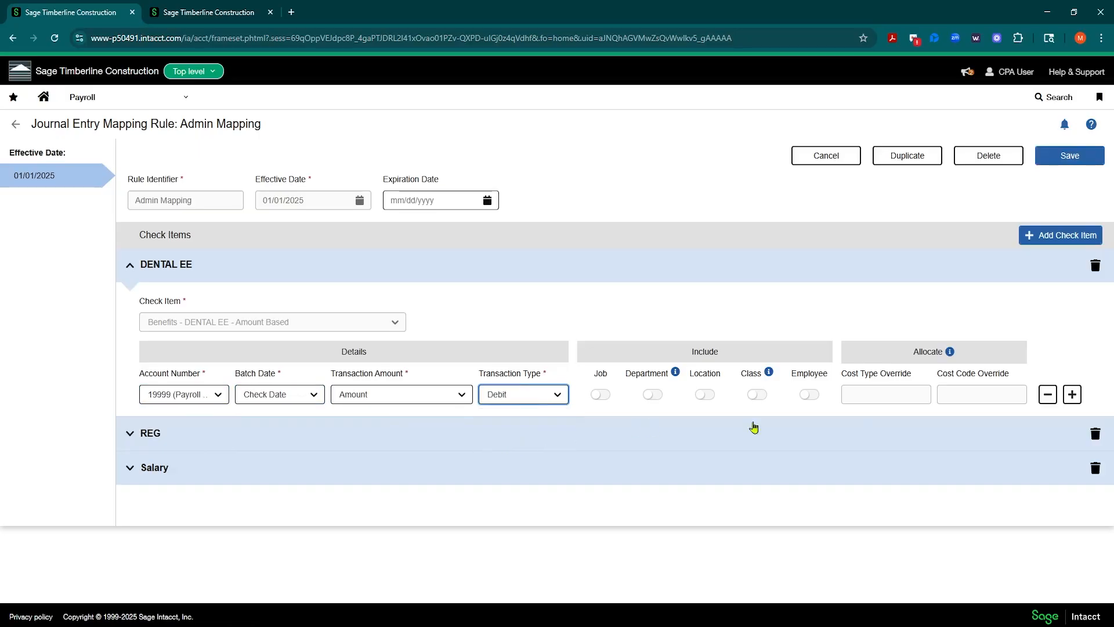
# Add a DENTAL EE credit line for account 20430 (Health and Dental Insurance Payable) with batch date Check Date, and save the rule.
pyautogui.click(1072, 395)
pyautogui.click(179, 424)
pyautogui.write('den')
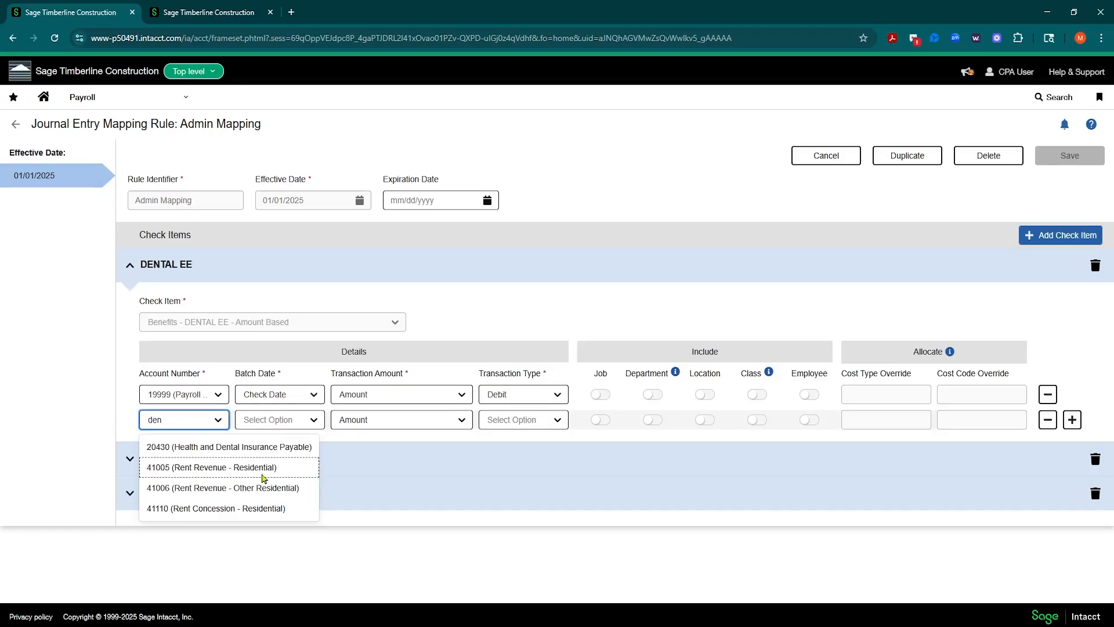
pyautogui.click(283, 451)
pyautogui.click(309, 426)
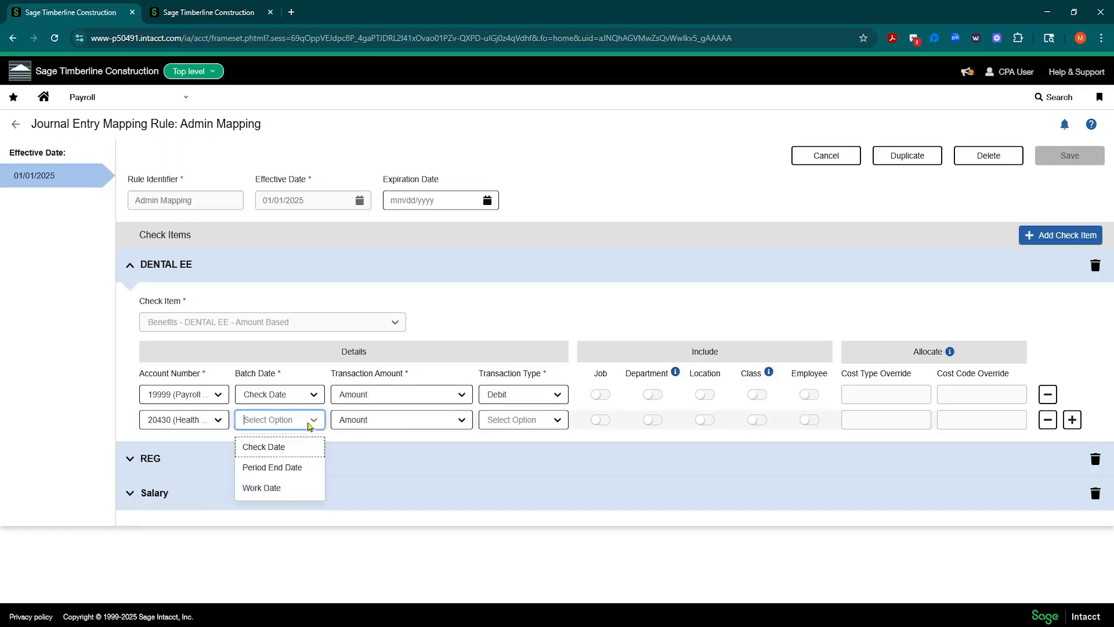
pyautogui.click(289, 451)
pyautogui.click(559, 421)
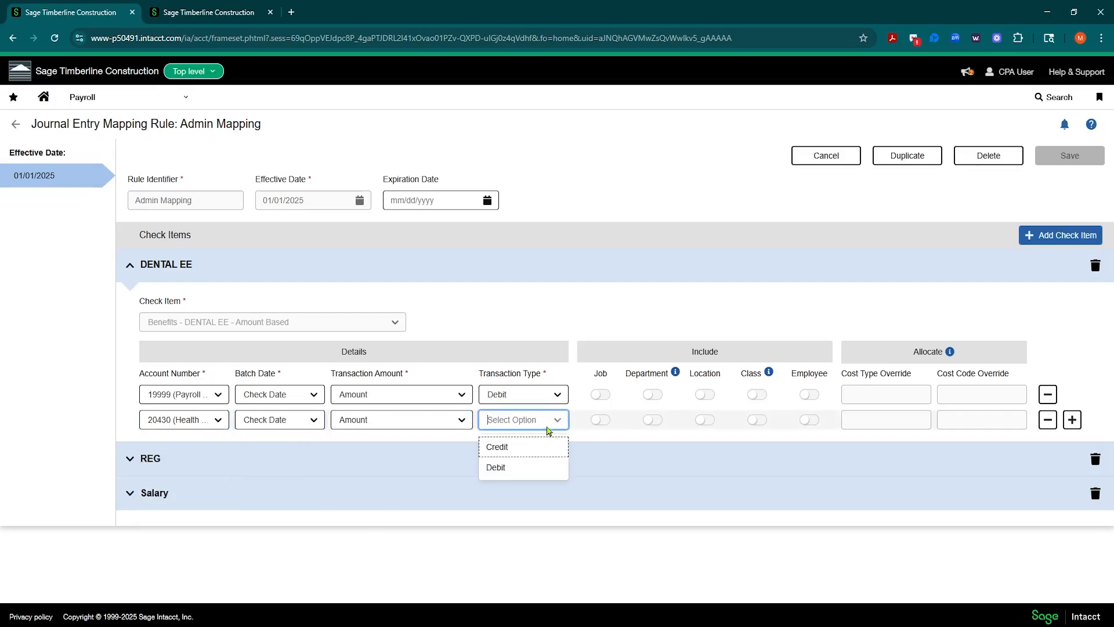
pyautogui.click(517, 450)
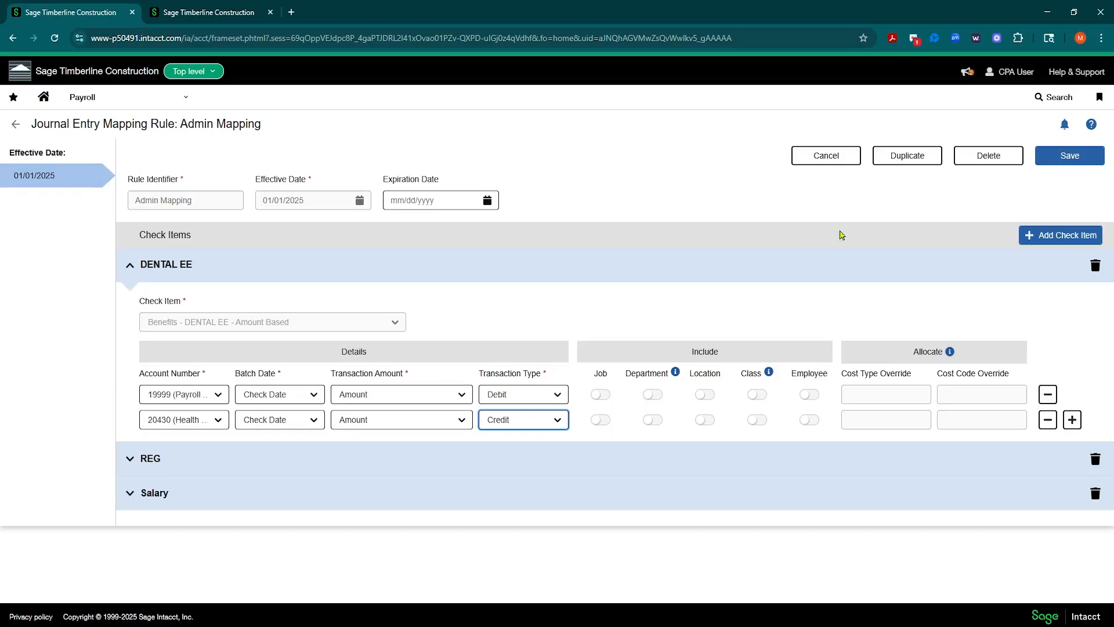
pyautogui.click(1058, 160)
pyautogui.click(533, 430)
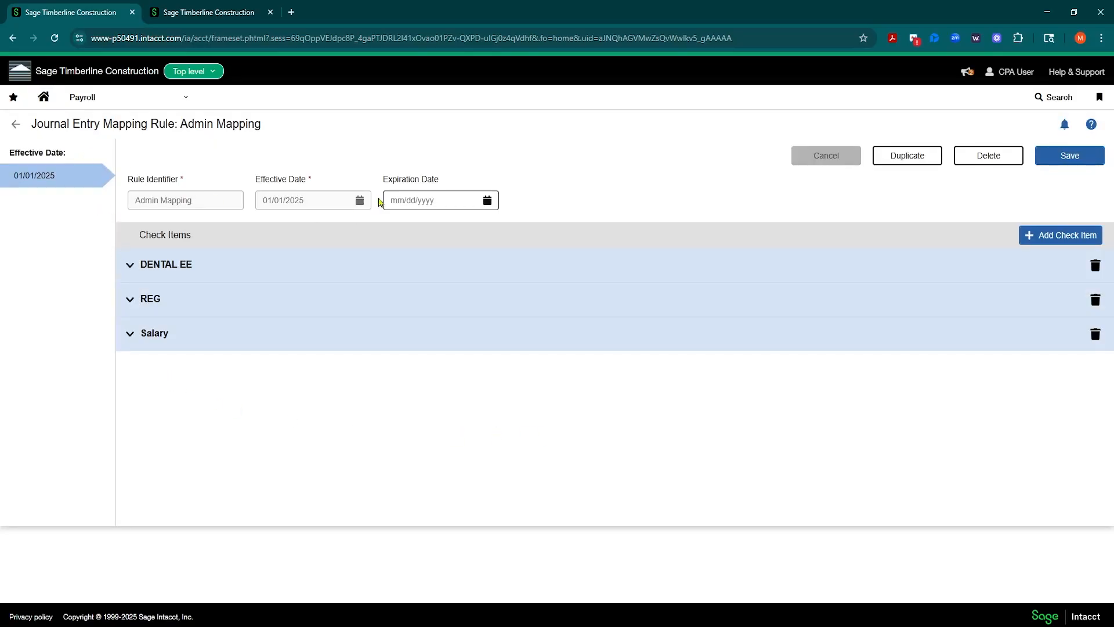
pyautogui.click(15, 127)
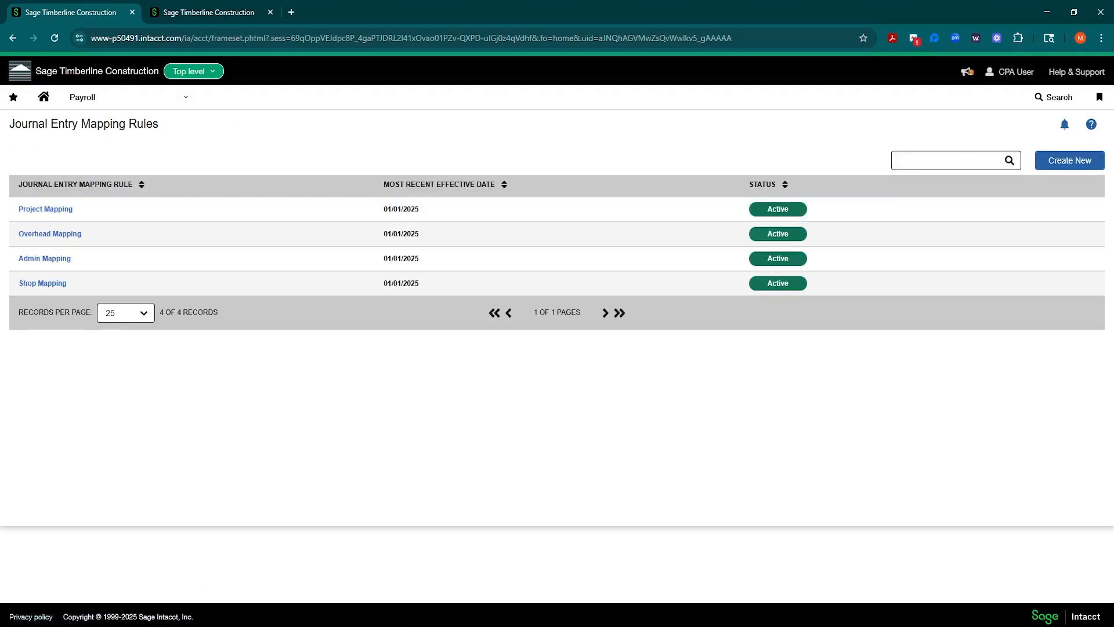
# Switch to PowerPoint to review the Project and Employee branches of the Payroll Journal Entry Mapping diagram, and return to the mapping rules.
pyautogui.hotkey('alt', 'Tab')
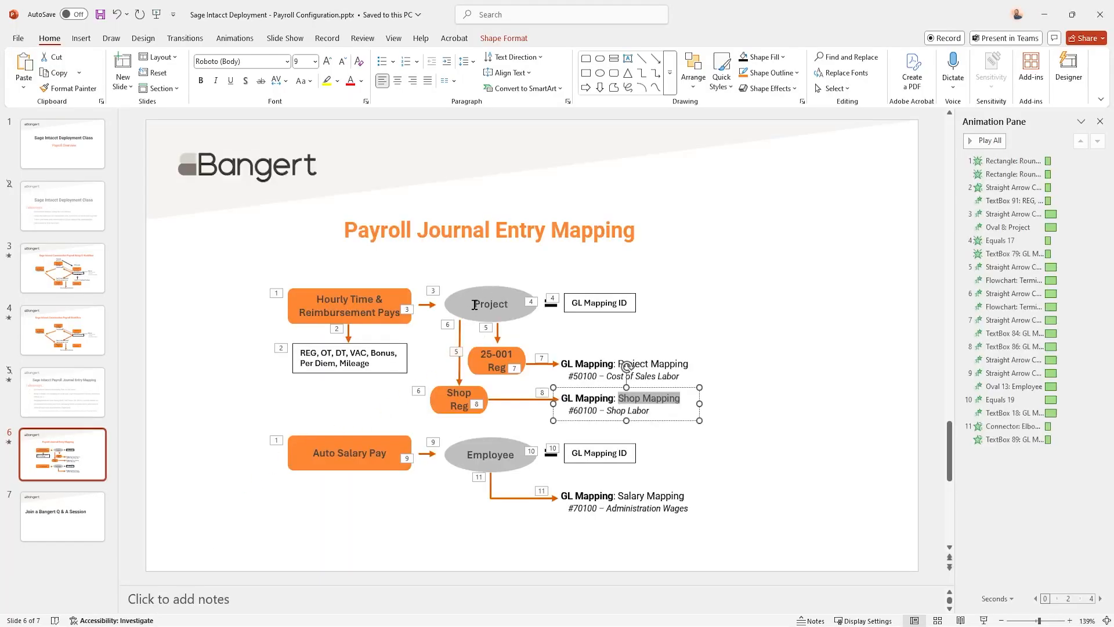
pyautogui.moveTo(473, 308); pyautogui.dragTo(478, 308)
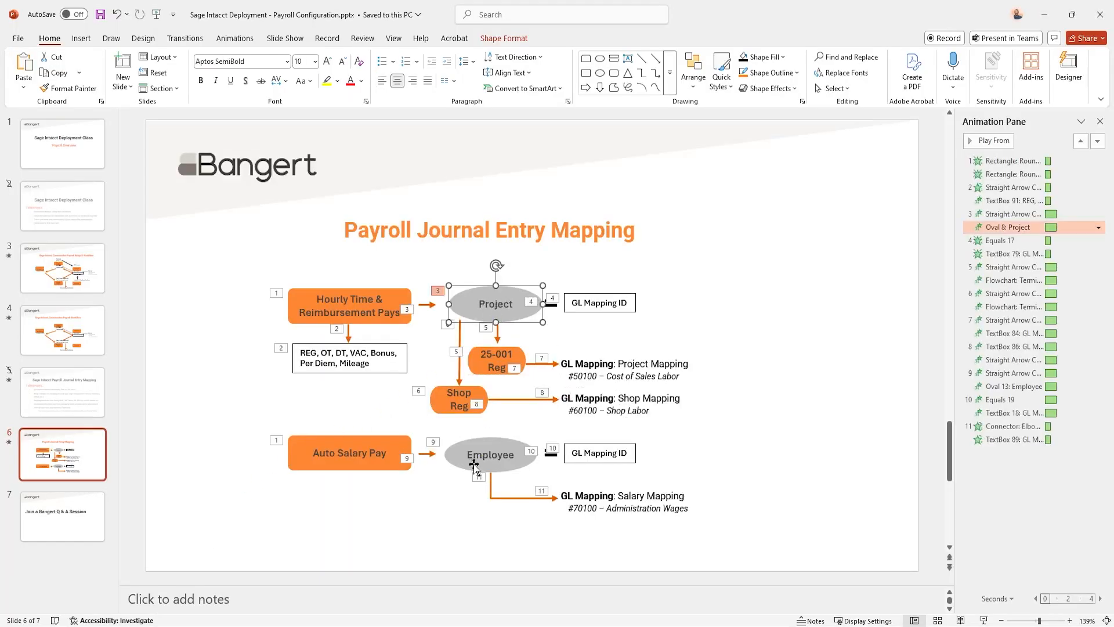
pyautogui.click(1044, 15)
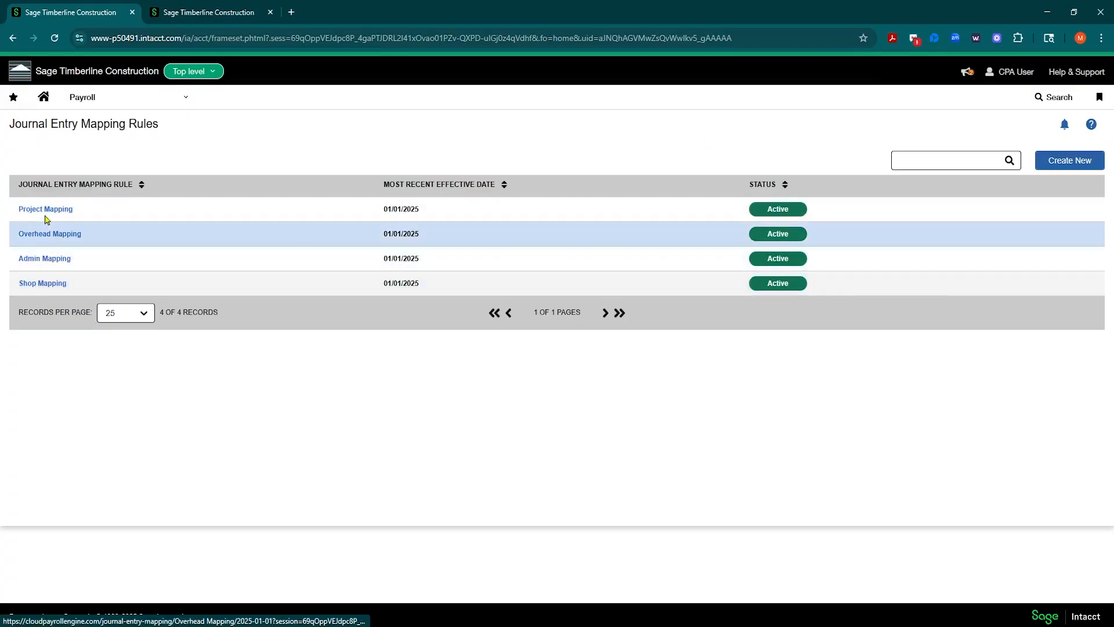